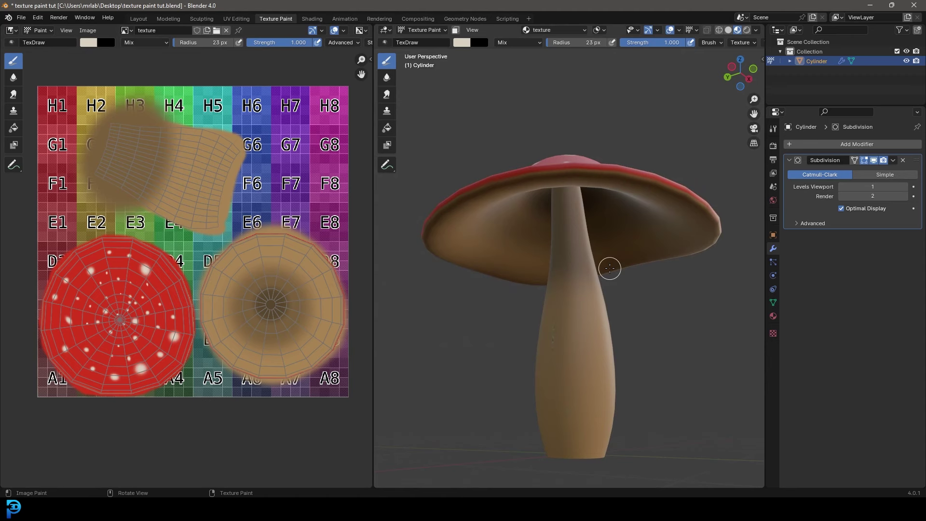
{"action": "middle_click_drag", "start_coordinate": [589, 275], "coordinate": [556, 290]}
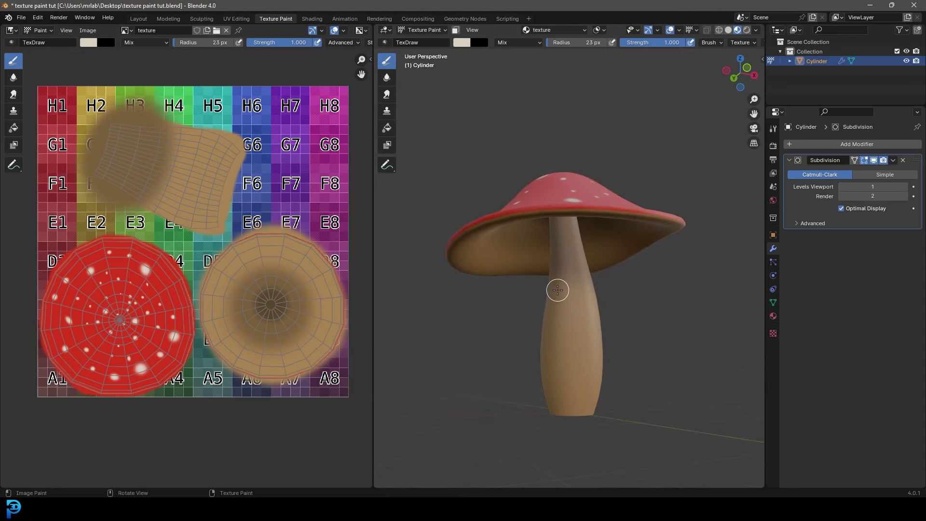
{"action": "middle_click_drag", "start_coordinate": [557, 290], "coordinate": [589, 314]}
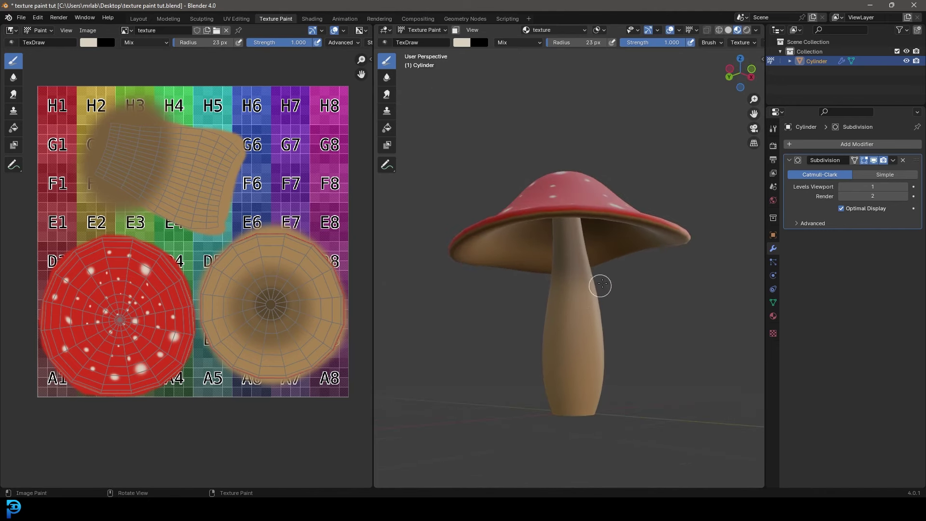
{"action": "middle_click_drag", "start_coordinate": [610, 240], "coordinate": [587, 254]}
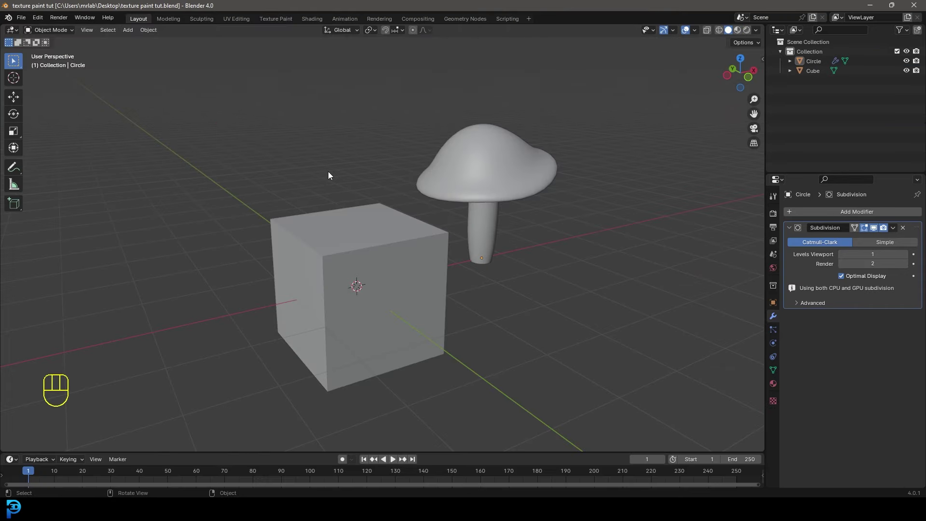
- Delete the cube from the scene, leaving only the existing mushroom
{"action": "middle_click_drag", "start_coordinate": [422, 232], "coordinate": [399, 224]}
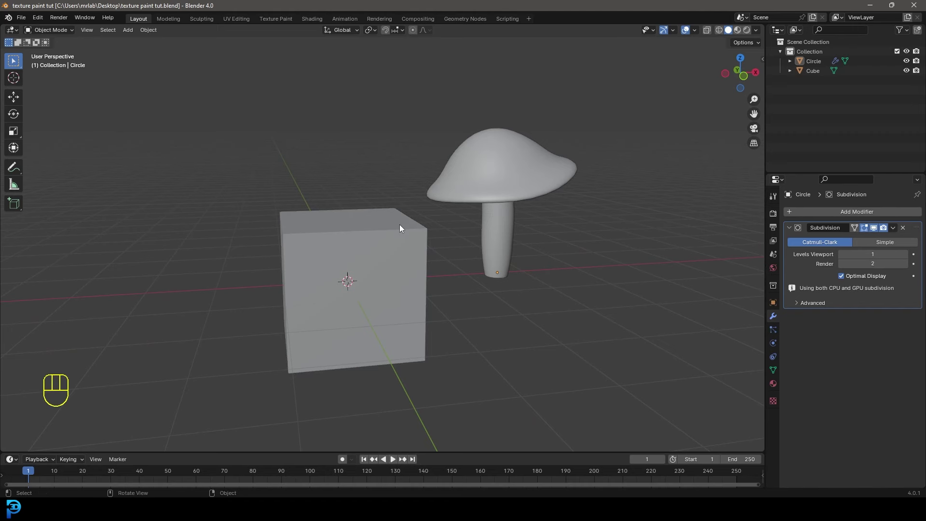
{"action": "scroll", "coordinate": [382, 220], "scroll_direction": "down", "scroll_amount": 3}
{"action": "middle_click_drag", "start_coordinate": [463, 212], "coordinate": [421, 201]}
{"action": "scroll", "coordinate": [444, 179], "scroll_direction": "up", "scroll_amount": 3}
{"action": "middle_click_drag", "start_coordinate": [182, 186], "coordinate": [374, 238]}
{"action": "left_click", "coordinate": [366, 237]}
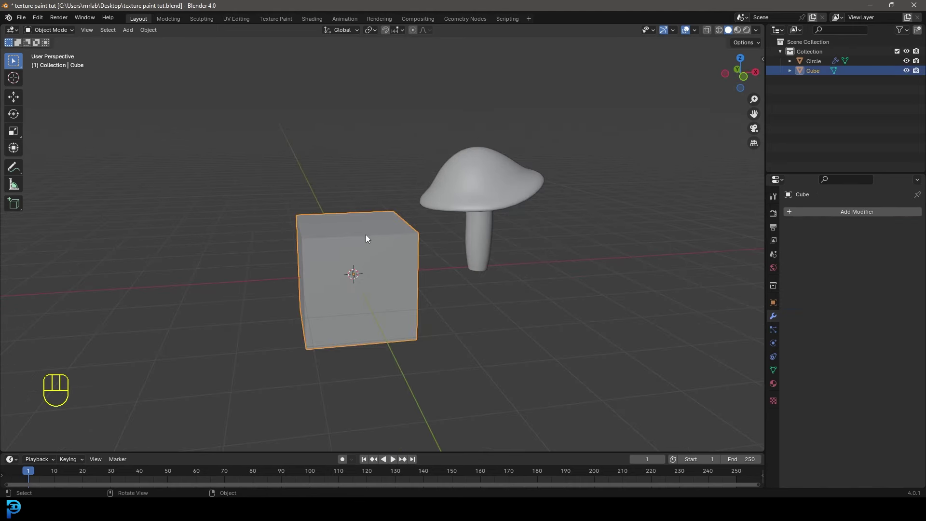
{"action": "key", "text": "x"}
{"action": "left_click", "coordinate": [366, 237]}
- Add a cylinder mesh at the world origin and view it from the front beside the mushroom
{"action": "left_click", "coordinate": [510, 180]}
{"action": "middle_click_drag", "start_coordinate": [510, 180], "coordinate": [470, 186]}
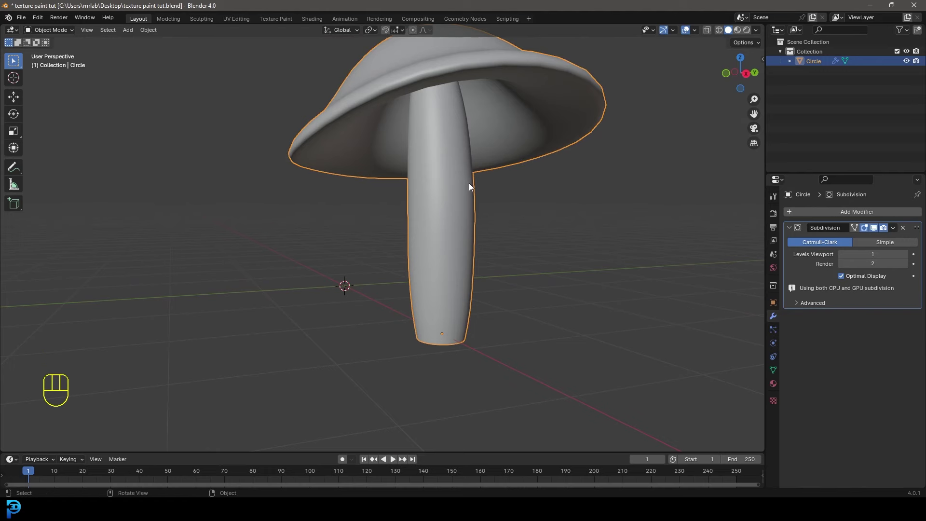
{"action": "key", "text": "KP_1"}
{"action": "middle_click_drag", "start_coordinate": [469, 183], "coordinate": [317, 229], "text": "shift"}
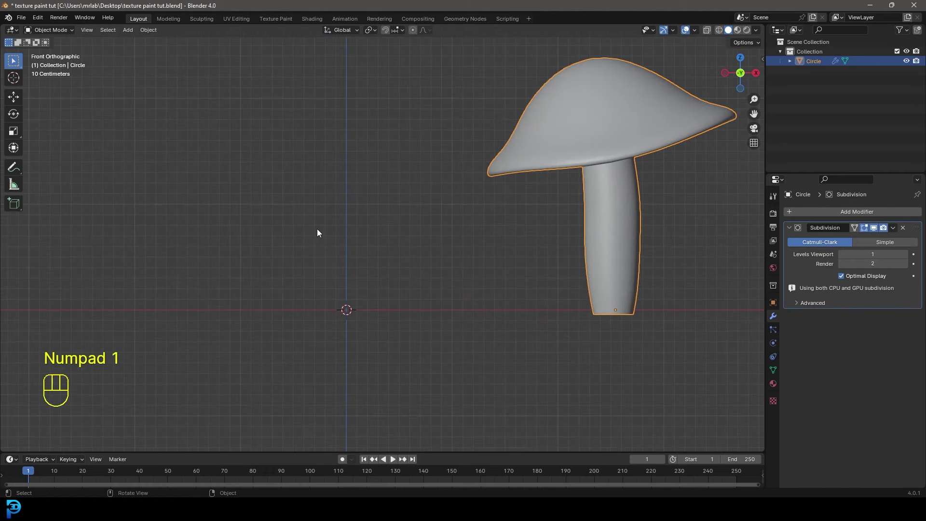
{"action": "key", "text": "shift+a"}
{"action": "mouse_move", "coordinate": [317, 217]}
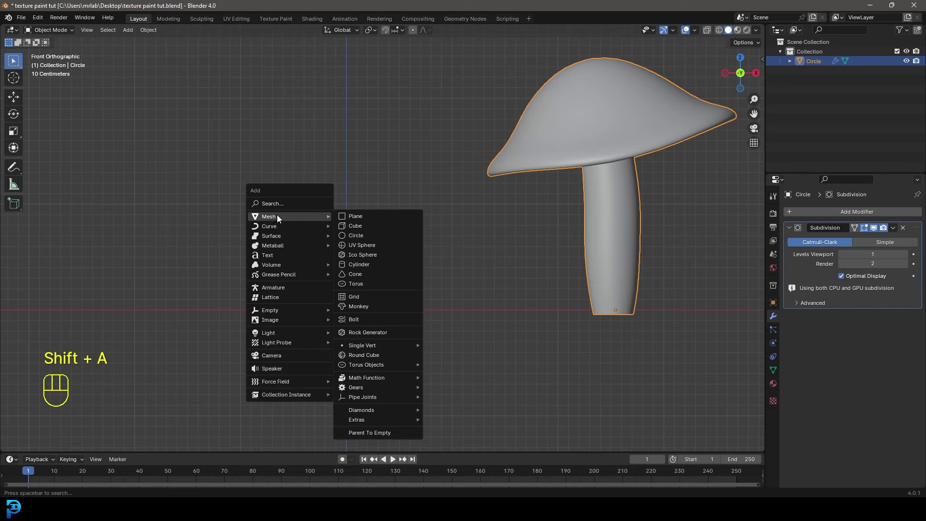
{"action": "left_click", "coordinate": [372, 265]}
{"action": "scroll", "coordinate": [357, 219], "scroll_direction": "down", "scroll_amount": 2}
{"action": "scroll", "coordinate": [332, 256], "scroll_direction": "up", "scroll_amount": 1}
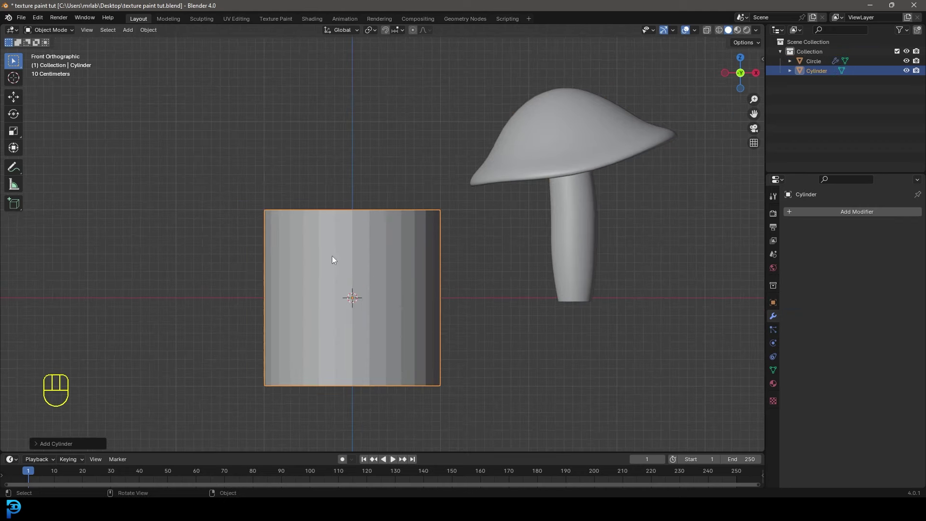
- Add a Screw modifier to the cylinder
{"action": "left_click", "coordinate": [850, 212]}
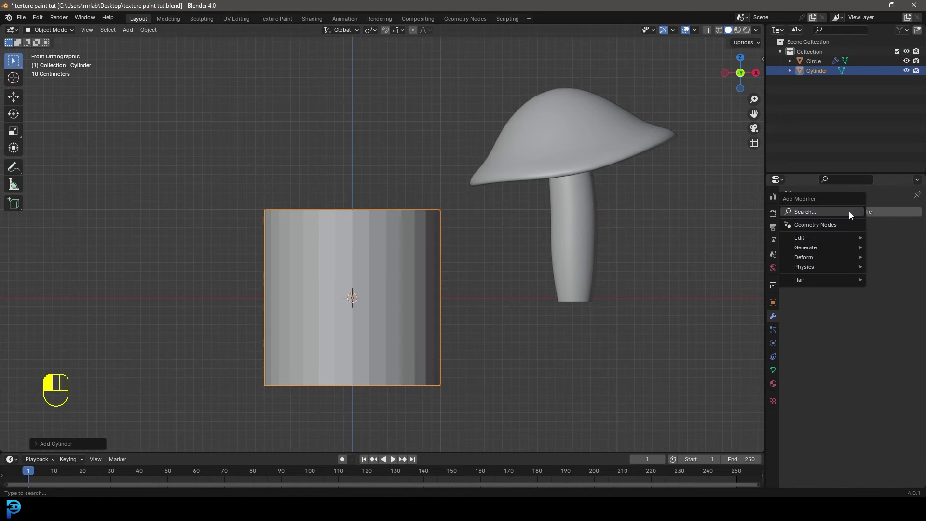
{"action": "left_click", "coordinate": [803, 212]}
{"action": "type", "text": "screw"}
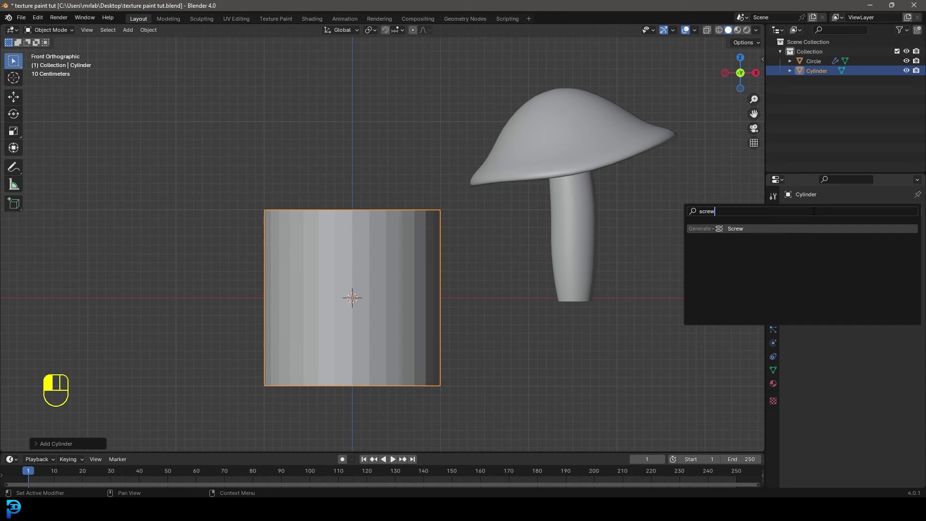
{"action": "left_click", "coordinate": [752, 228]}
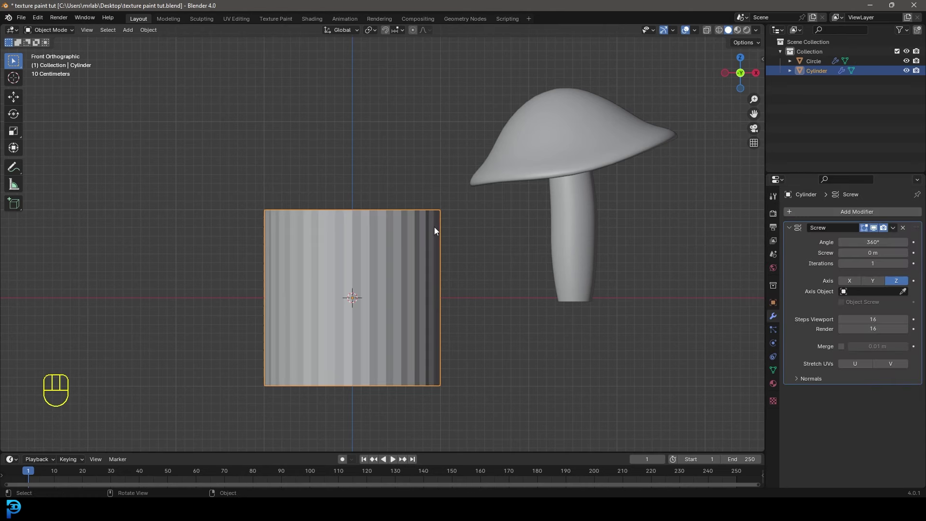
- Put the cylinder in Edit Mode with vertex selection, viewed from the top in wireframe shading
{"action": "left_click", "coordinate": [71, 31]}
{"action": "left_click", "coordinate": [53, 60]}
{"action": "left_click", "coordinate": [51, 31]}
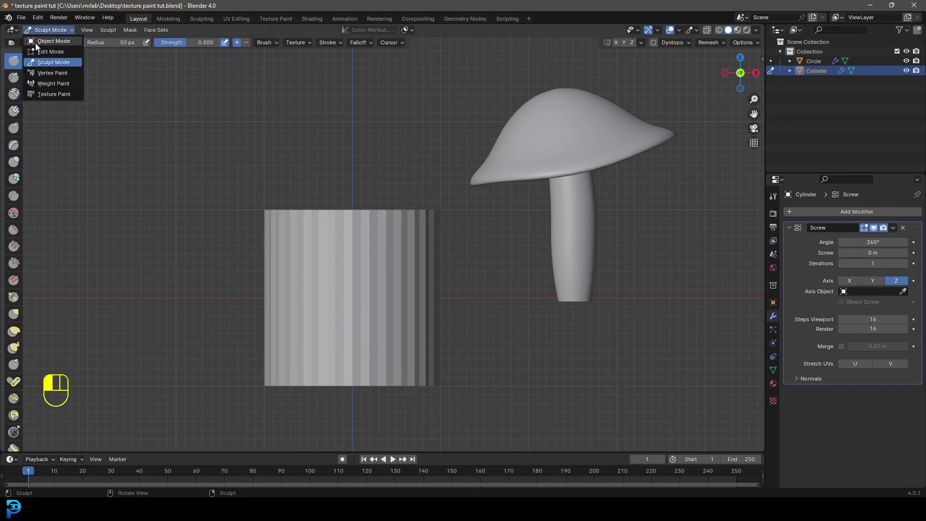
{"action": "left_click", "coordinate": [51, 52]}
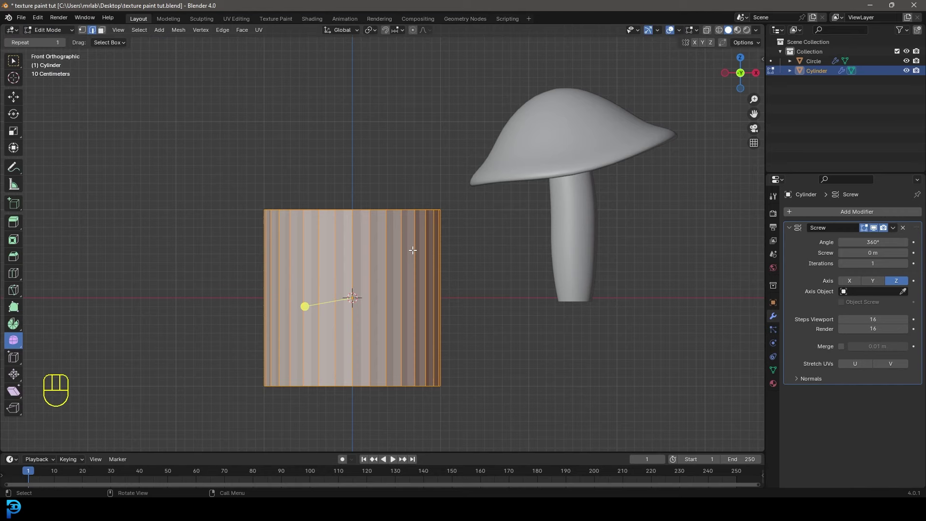
{"action": "key", "text": "KP_7"}
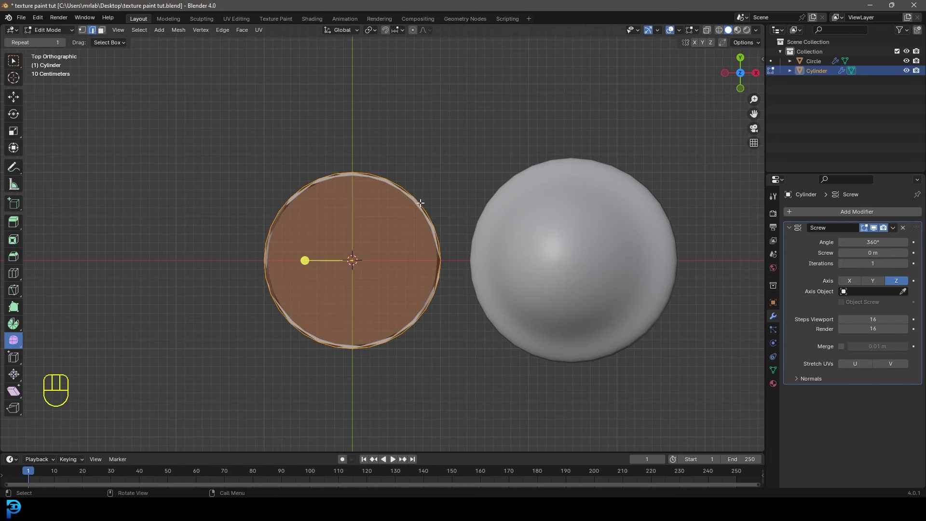
{"action": "left_click", "coordinate": [82, 30]}
{"action": "scroll", "coordinate": [331, 209], "scroll_direction": "up", "scroll_amount": 1}
{"action": "key", "text": "z"}
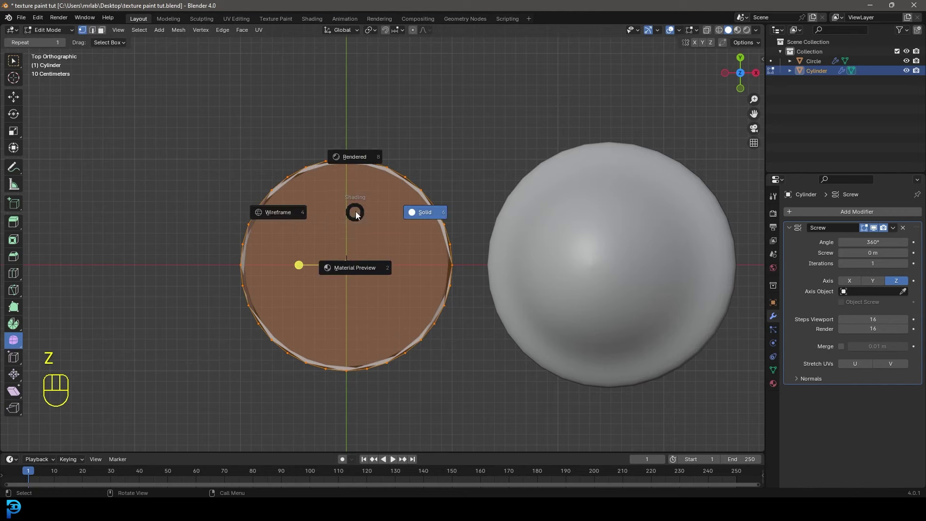
{"action": "left_click", "coordinate": [279, 213]}
- Delete all of the cylinder's vertices except the pair at the negative X end, leaving a single vertical edge
{"action": "middle_click_drag", "start_coordinate": [256, 273], "coordinate": [336, 250], "text": "shift"}
{"action": "scroll", "coordinate": [351, 256], "scroll_direction": "up", "scroll_amount": 3}
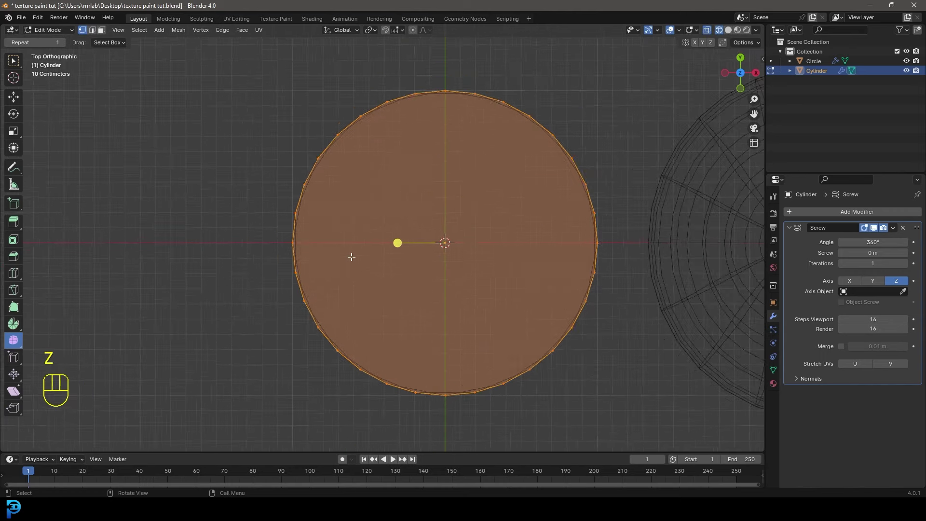
{"action": "left_click_drag", "start_coordinate": [227, 229], "coordinate": [305, 260]}
{"action": "middle_click_drag", "start_coordinate": [304, 260], "coordinate": [353, 234]}
{"action": "key", "text": "z"}
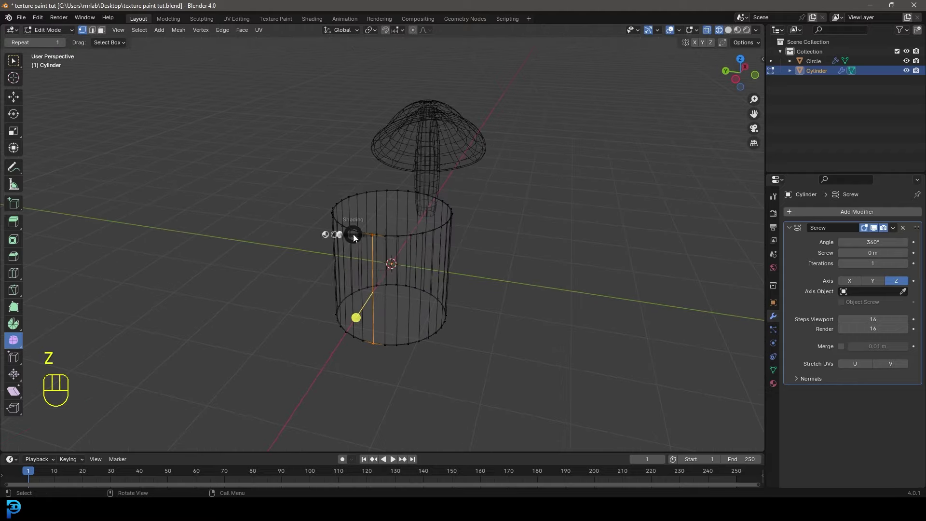
{"action": "left_click", "coordinate": [432, 230]}
{"action": "middle_click_drag", "start_coordinate": [384, 283], "coordinate": [346, 275]}
{"action": "scroll", "coordinate": [345, 275], "scroll_direction": "up", "scroll_amount": 2}
{"action": "scroll", "coordinate": [346, 274], "scroll_direction": "up", "scroll_amount": 2}
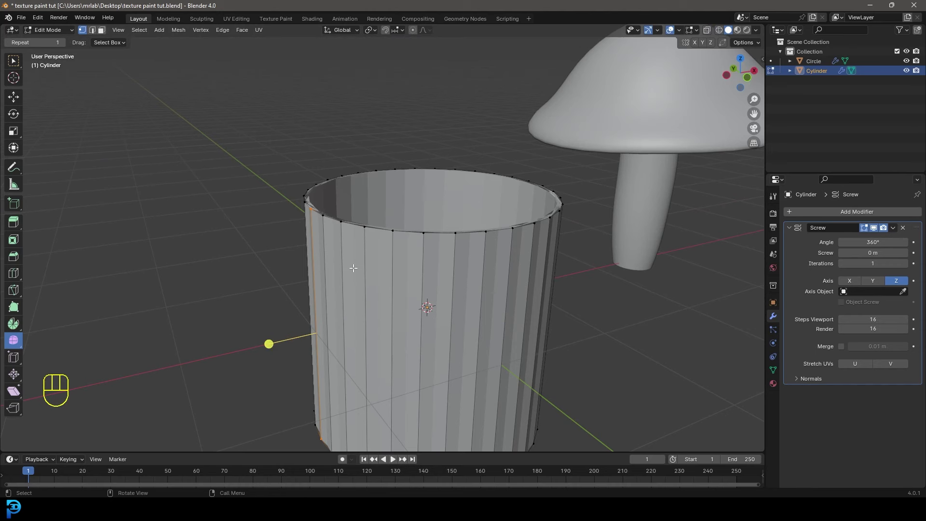
{"action": "key", "text": "ctrl"}
{"action": "key", "text": "ctrl+i"}
{"action": "key", "text": "Delete"}
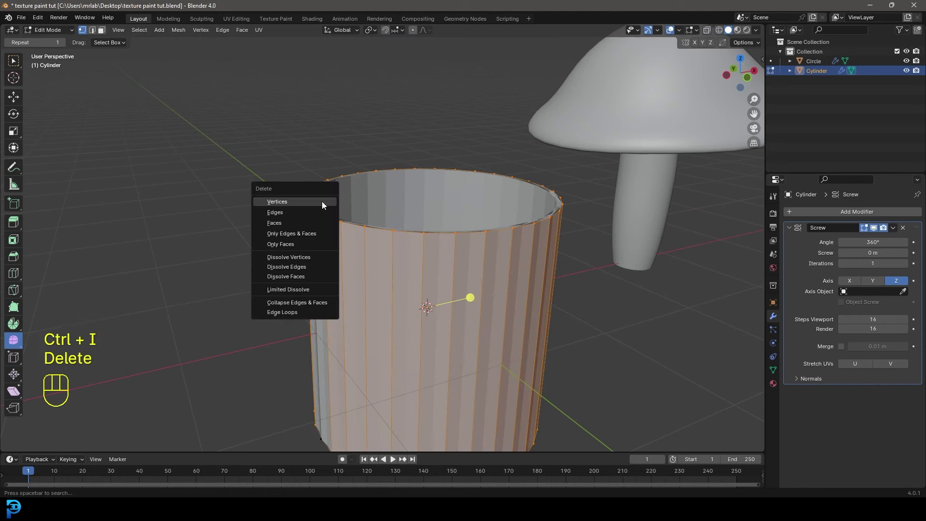
{"action": "left_click", "coordinate": [291, 202]}
{"action": "scroll", "coordinate": [333, 259], "scroll_direction": "down", "scroll_amount": 4}
{"action": "middle_click_drag", "start_coordinate": [333, 259], "coordinate": [375, 224]}
{"action": "scroll", "coordinate": [374, 224], "scroll_direction": "up", "scroll_amount": 2}
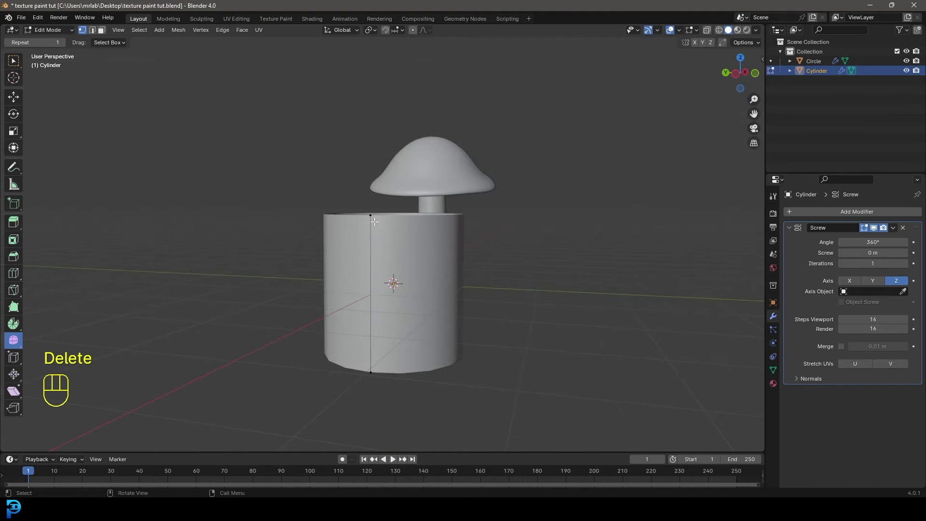
{"action": "key", "text": "a"}
{"action": "middle_click_drag", "start_coordinate": [352, 306], "coordinate": [338, 270]}
{"action": "key", "text": "g"}
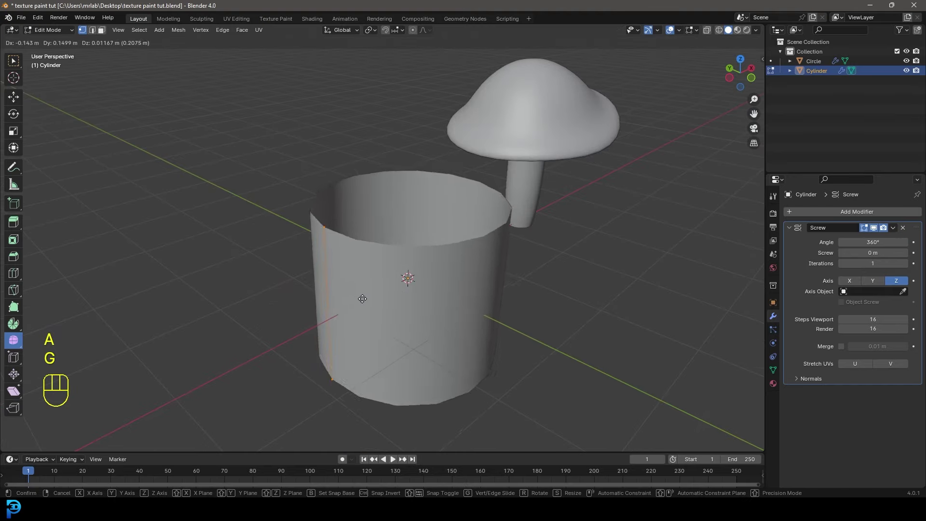
{"action": "left_click", "coordinate": [355, 254]}
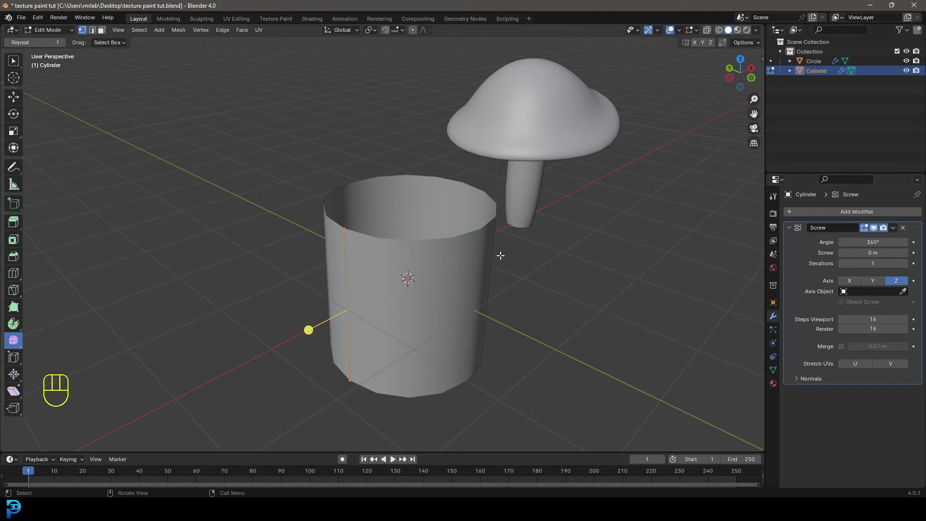
- In front wireframe view, move the vertical edge about 0.7 m along X toward the axis and raise its lower end to the ground line
{"action": "key", "text": "KP_1"}
{"action": "scroll", "coordinate": [389, 285], "scroll_direction": "up", "scroll_amount": 2}
{"action": "key", "text": "z"}
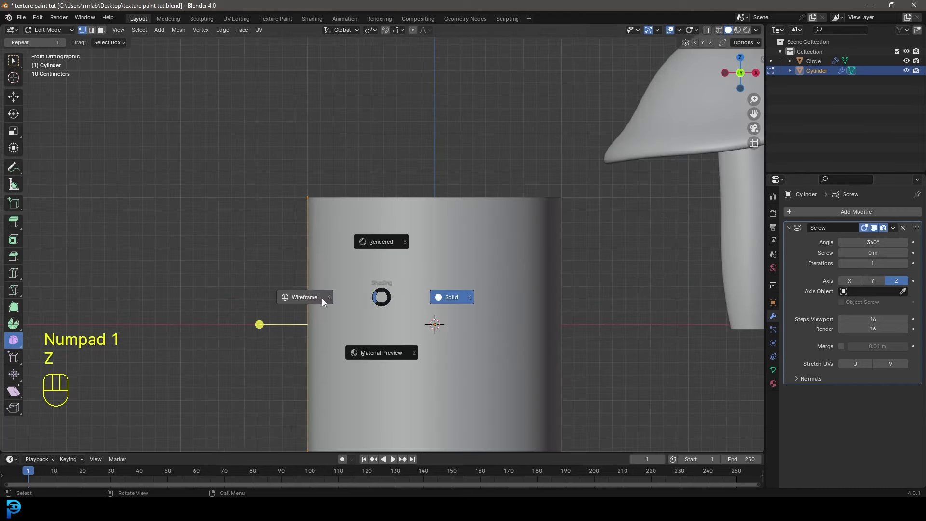
{"action": "left_click", "coordinate": [316, 298]}
{"action": "scroll", "coordinate": [288, 188], "scroll_direction": "down", "scroll_amount": 4}
{"action": "left_click_drag", "start_coordinate": [283, 168], "coordinate": [379, 369]}
{"action": "scroll", "coordinate": [359, 304], "scroll_direction": "up", "scroll_amount": 2}
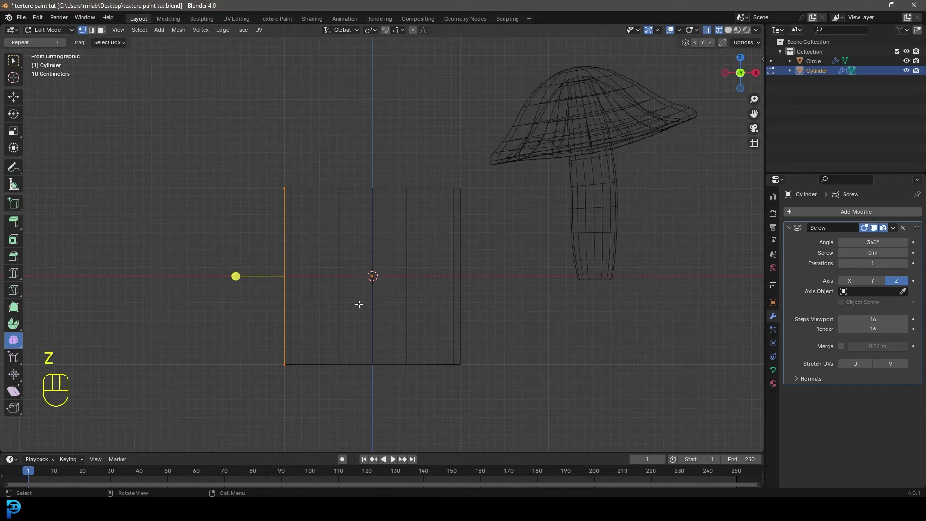
{"action": "key", "text": "g"}
{"action": "key", "text": "x"}
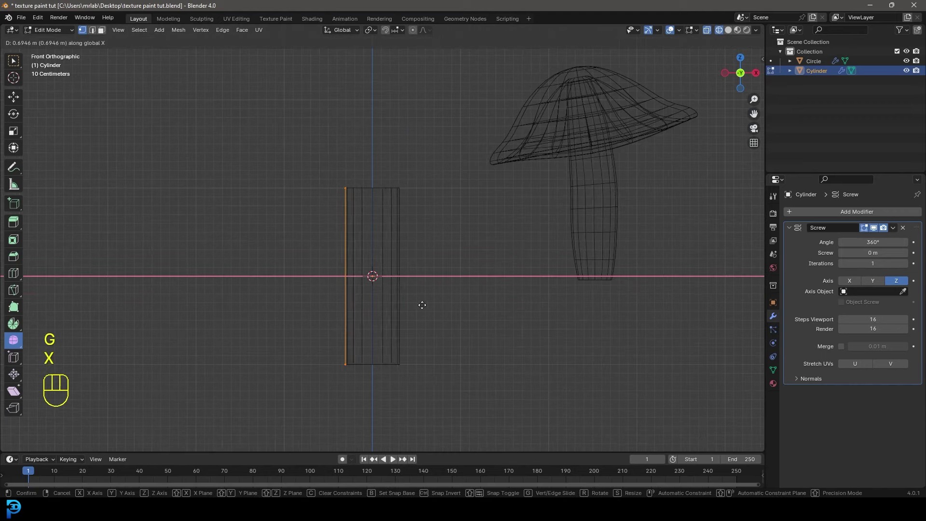
{"action": "left_click", "coordinate": [427, 306]}
{"action": "key", "text": "g"}
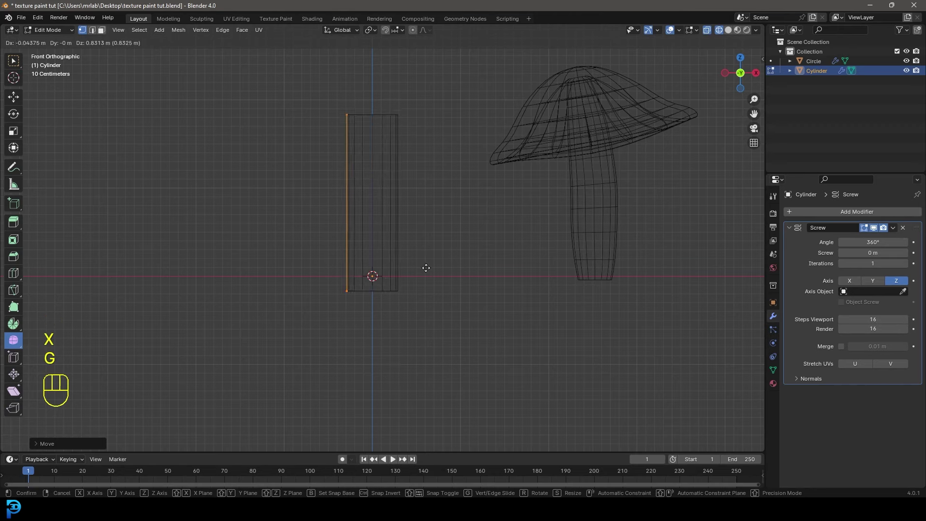
{"action": "left_click", "coordinate": [434, 256]}
- Lower the edge's upper vertex about 1.84 m and slightly outward, forming a short flared base for the stem
{"action": "middle_click_drag", "start_coordinate": [410, 203], "coordinate": [411, 242], "text": "shift"}
{"action": "scroll", "coordinate": [411, 241], "scroll_direction": "up", "scroll_amount": 2}
{"action": "left_click", "coordinate": [347, 96]}
{"action": "scroll", "coordinate": [373, 132], "scroll_direction": "down", "scroll_amount": 1}
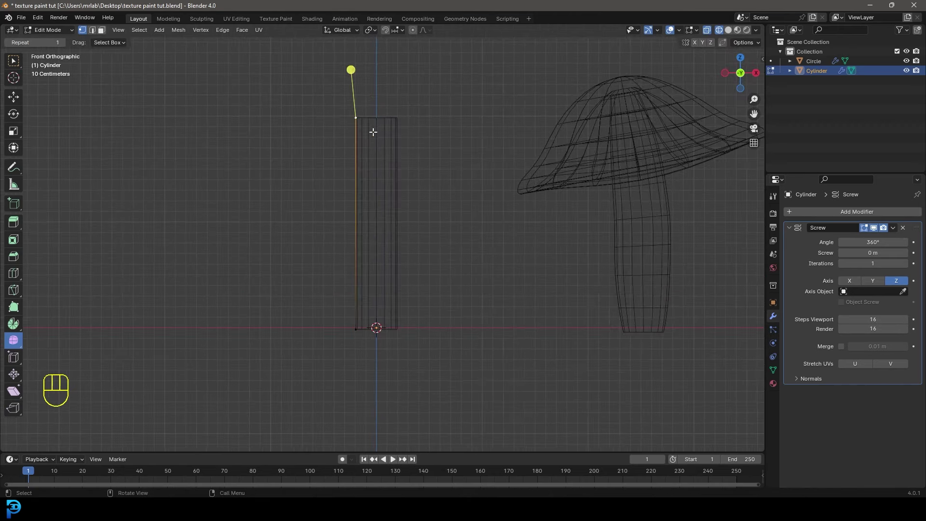
{"action": "key", "text": "g"}
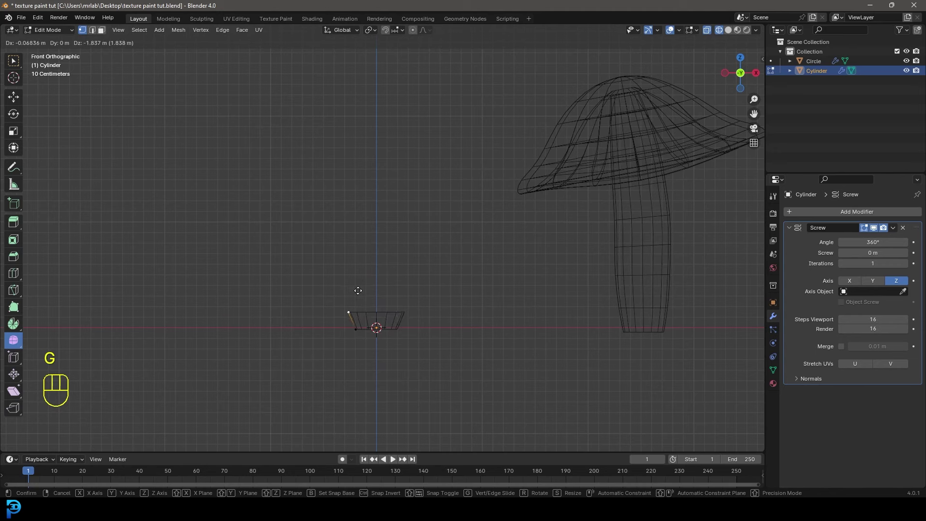
{"action": "left_click", "coordinate": [358, 289]}
- Extrude the top vertex upward seven times to trace a stem profile that bulges low down and tapers into a narrow neck
{"action": "key", "text": "e"}
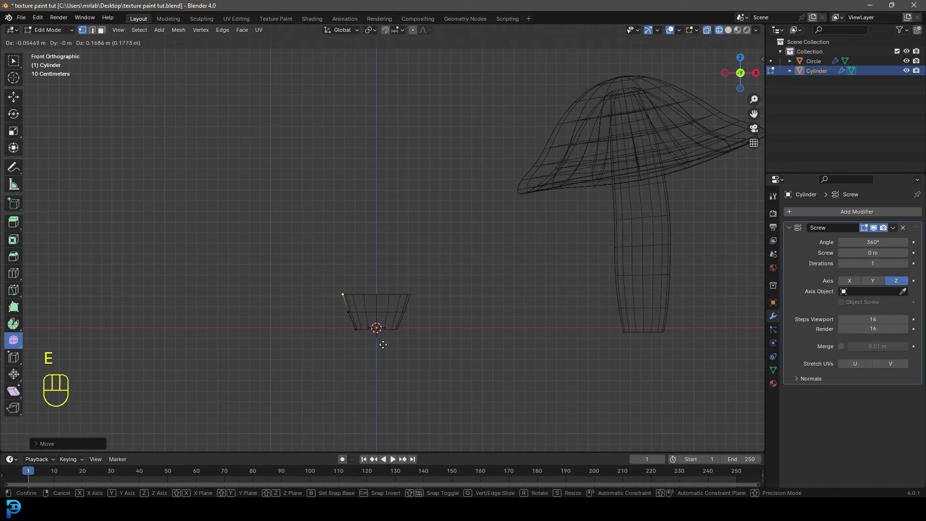
{"action": "left_click", "coordinate": [382, 338]}
{"action": "key", "text": "e"}
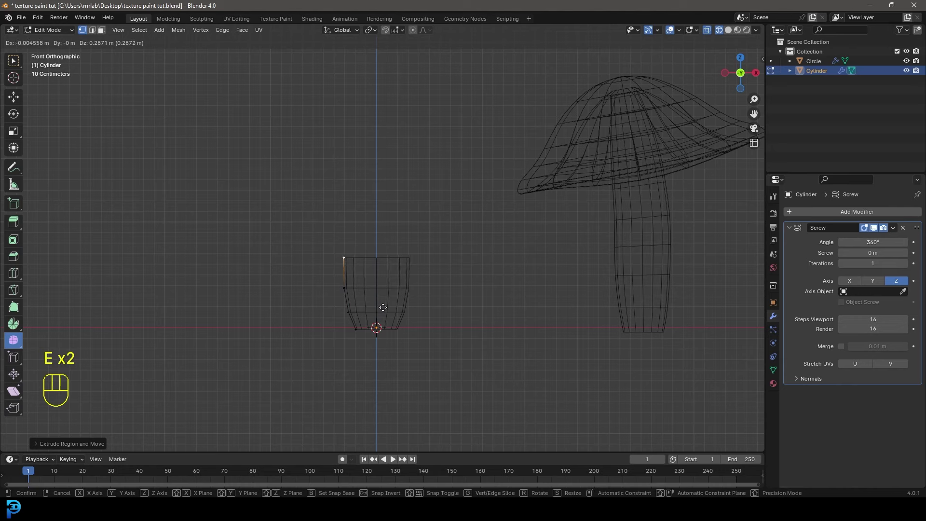
{"action": "left_click", "coordinate": [383, 306]}
{"action": "key", "text": "e"}
{"action": "left_click", "coordinate": [390, 261]}
{"action": "key", "text": "e"}
{"action": "left_click", "coordinate": [397, 217]}
{"action": "key", "text": "e"}
{"action": "left_click", "coordinate": [401, 152]}
{"action": "key", "text": "e"}
{"action": "left_click", "coordinate": [402, 149]}
{"action": "key", "text": "e"}
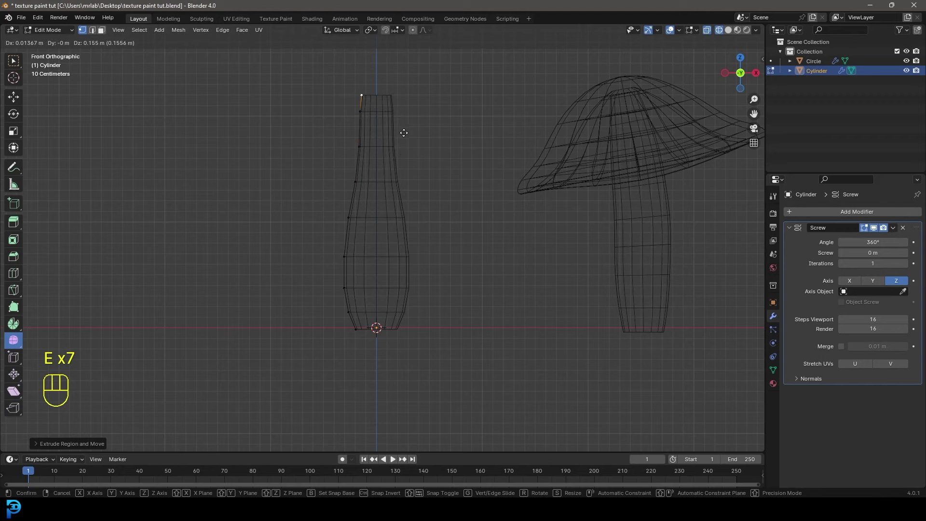
{"action": "left_click", "coordinate": [403, 136]}
- Switch the viewport to Solid shading with the upper end of the stem in view
{"action": "scroll", "coordinate": [407, 206], "scroll_direction": "down", "scroll_amount": 3}
{"action": "scroll", "coordinate": [376, 267], "scroll_direction": "up", "scroll_amount": 2}
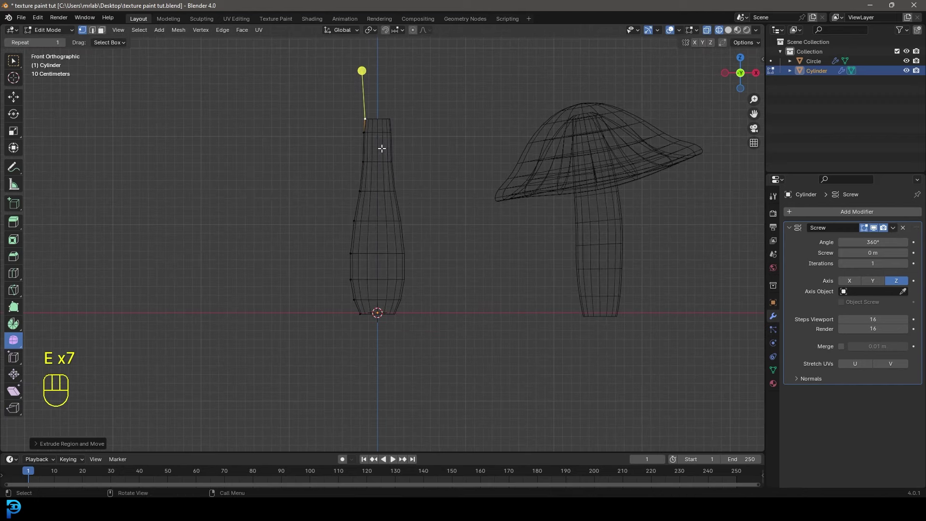
{"action": "middle_click_drag", "start_coordinate": [379, 140], "coordinate": [391, 277], "text": "shift"}
{"action": "scroll", "coordinate": [391, 278], "scroll_direction": "up", "scroll_amount": 2}
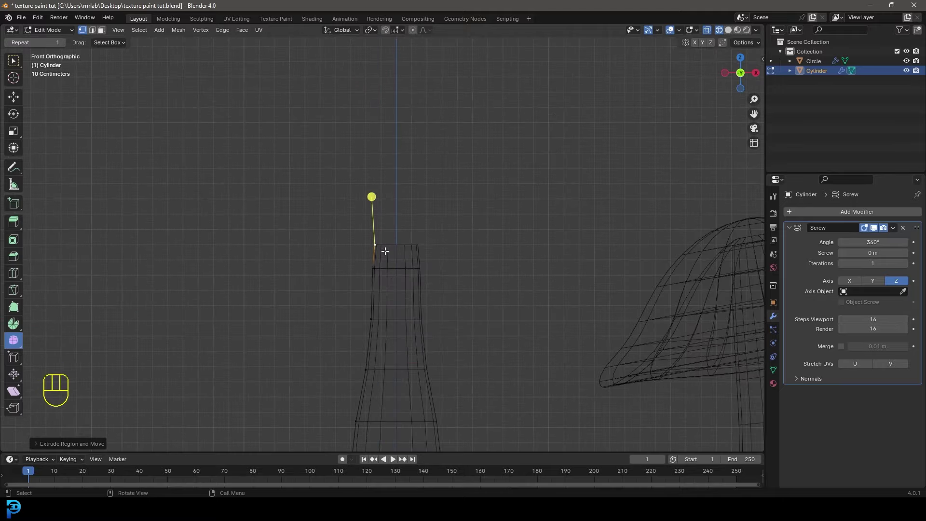
{"action": "scroll", "coordinate": [382, 253], "scroll_direction": "up", "scroll_amount": 1}
{"action": "key", "text": "z"}
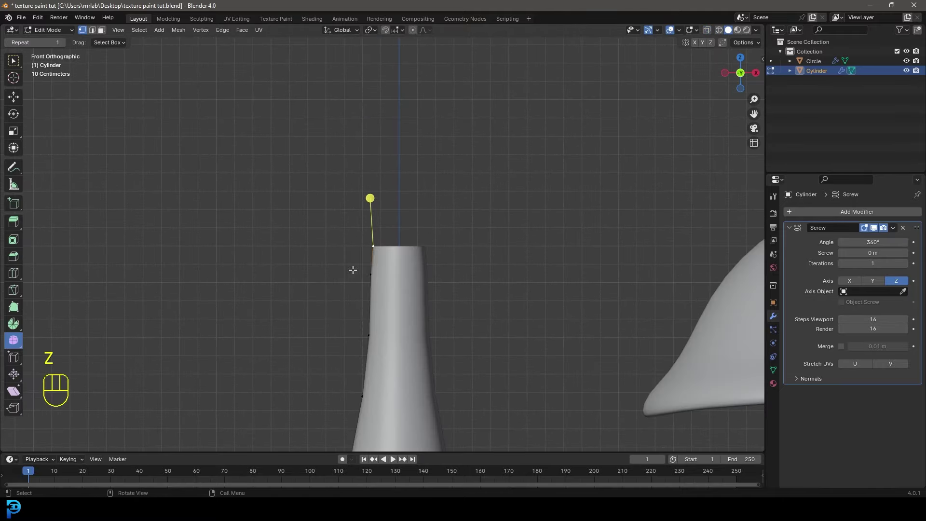
- Duplicate the stem's top vertex slightly inward and above the rim, and extrude it outward and down to start the cap's underside
{"action": "scroll", "coordinate": [374, 276], "scroll_direction": "up", "scroll_amount": 1}
{"action": "key", "text": "shift+d"}
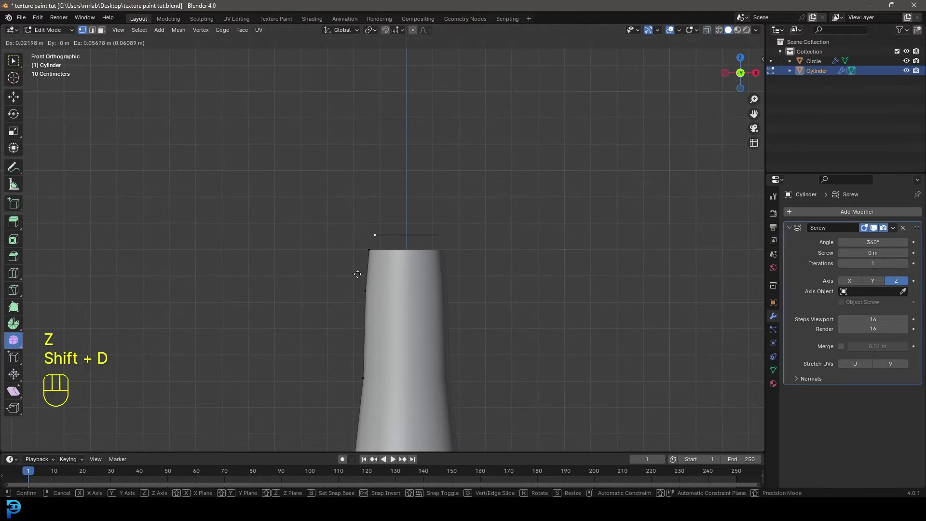
{"action": "left_click", "coordinate": [357, 287]}
{"action": "key", "text": "e"}
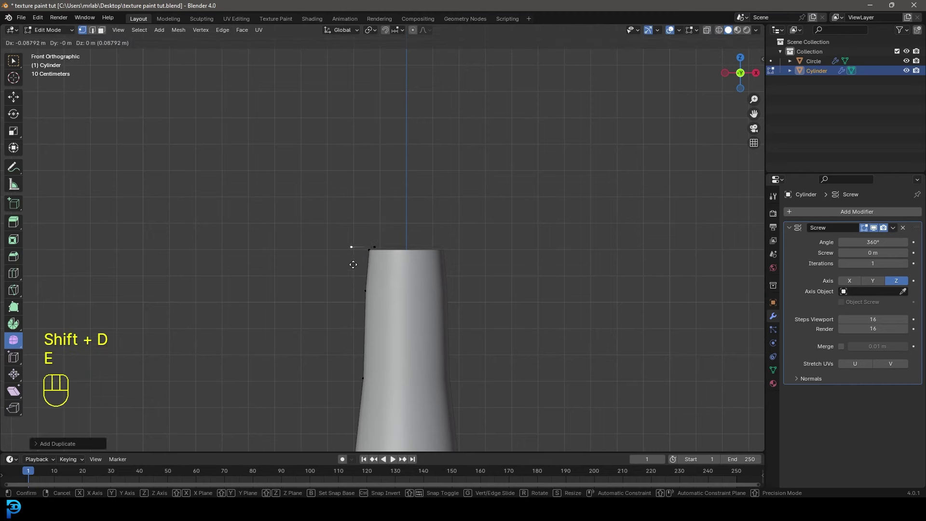
{"action": "left_click", "coordinate": [324, 287]}
{"action": "scroll", "coordinate": [352, 304], "scroll_direction": "down", "scroll_amount": 6}
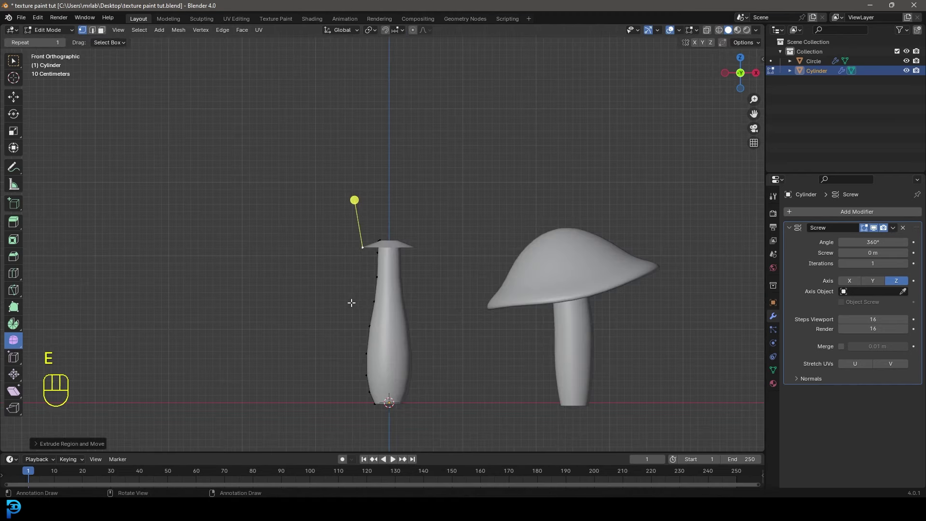
{"action": "scroll", "coordinate": [354, 263], "scroll_direction": "up", "scroll_amount": 4}
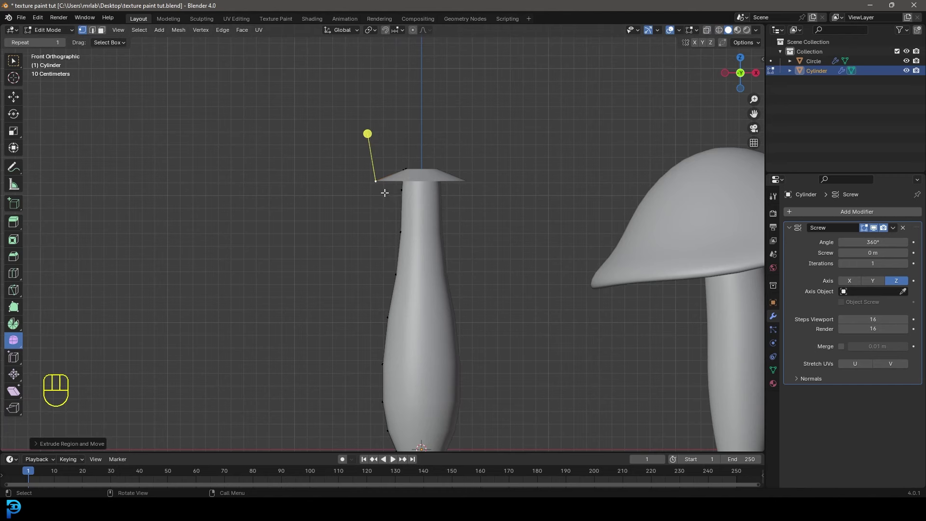
- Extrude the profile vertex four times outward and down, flattening toward the edge, to form the cap's flared underside
{"action": "key", "text": "e"}
{"action": "left_click", "coordinate": [349, 222]}
{"action": "key", "text": "e"}
{"action": "left_click", "coordinate": [306, 258]}
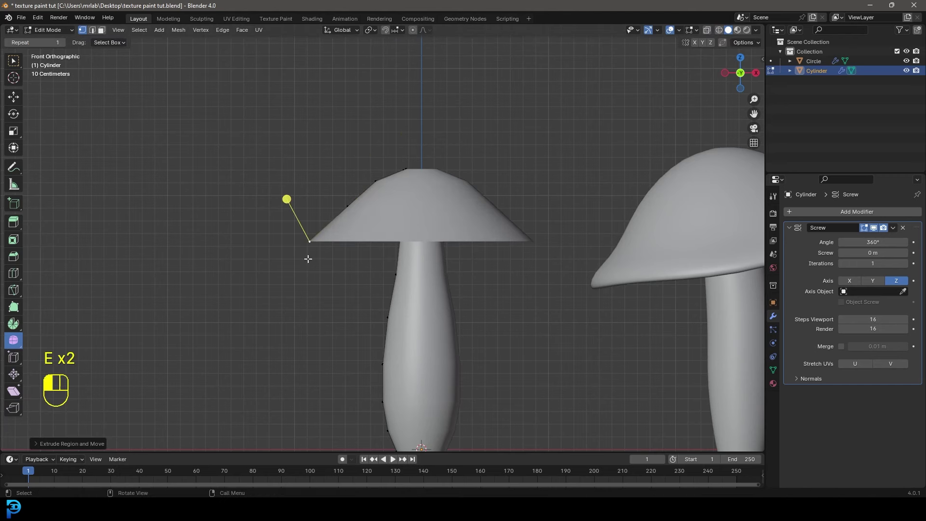
{"action": "key", "text": "e"}
{"action": "left_click", "coordinate": [283, 273]}
{"action": "key", "text": "e"}
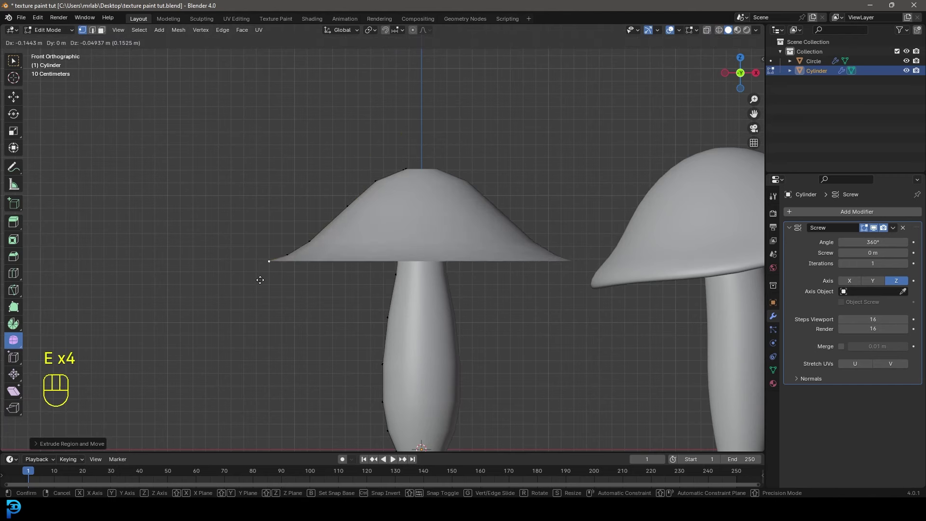
{"action": "left_click", "coordinate": [260, 279]}
- Extrude three short segments outward, upward and back inward at the cap's edge to form a rounded rim
{"action": "scroll", "coordinate": [260, 298], "scroll_direction": "up", "scroll_amount": 2}
{"action": "key", "text": "e"}
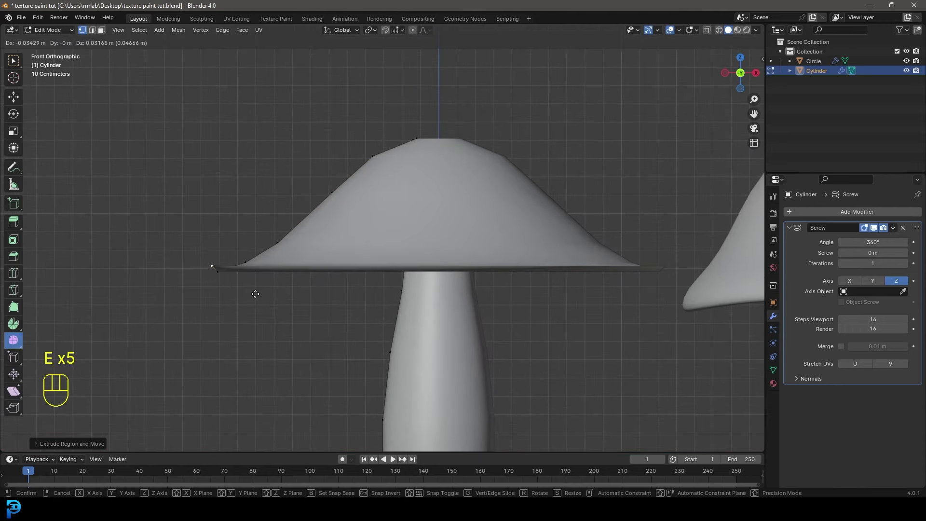
{"action": "left_click", "coordinate": [254, 290]}
{"action": "key", "text": "e"}
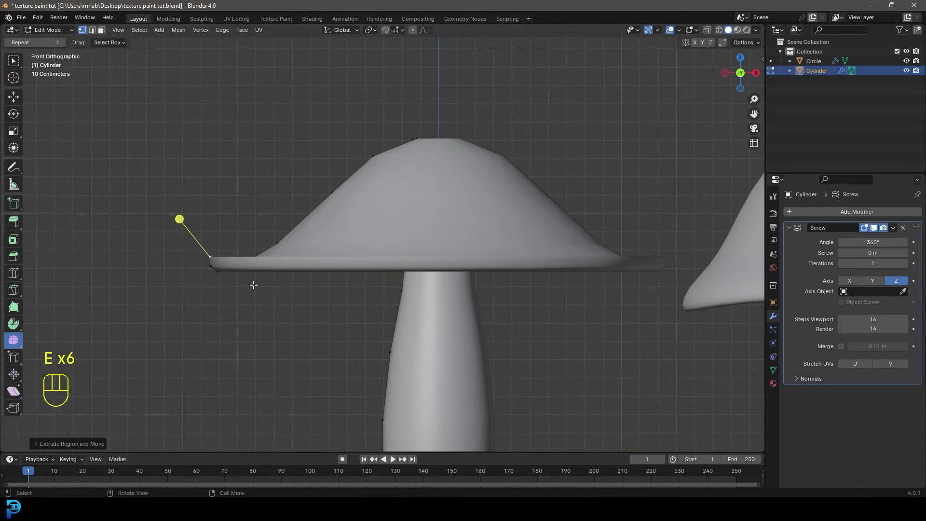
{"action": "left_click", "coordinate": [254, 284]}
{"action": "key", "text": "e"}
{"action": "left_click", "coordinate": [270, 278]}
- Extrude the profile seven times inward and upward from the rim, tracing the cap's outer surface over the underside to the crown
{"action": "key", "text": "e"}
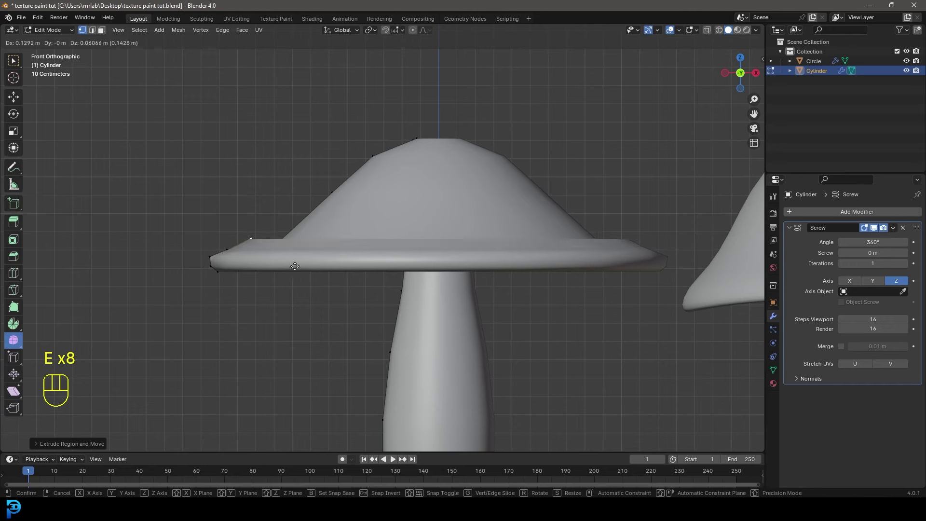
{"action": "left_click", "coordinate": [296, 265]}
{"action": "key", "text": "e"}
{"action": "left_click", "coordinate": [329, 239]}
{"action": "key", "text": "e"}
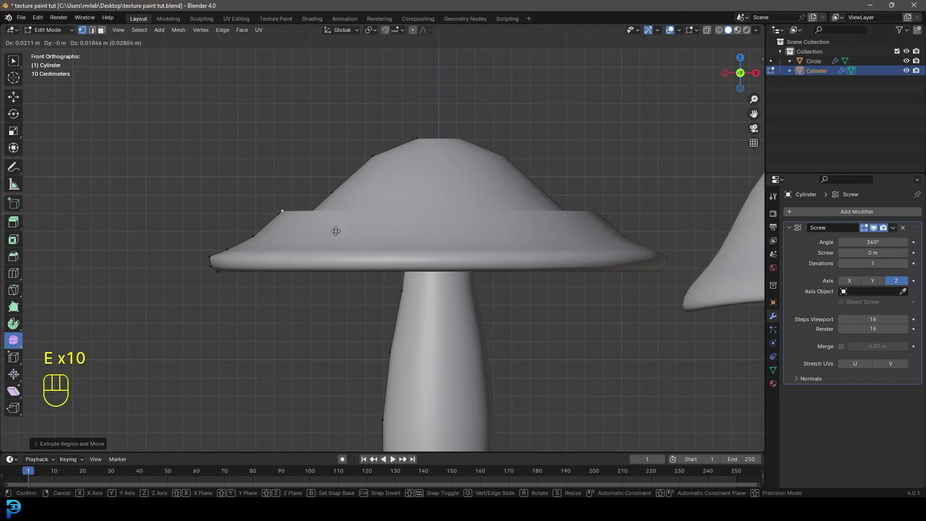
{"action": "left_click", "coordinate": [361, 210]}
{"action": "key", "text": "e"}
{"action": "left_click", "coordinate": [387, 175]}
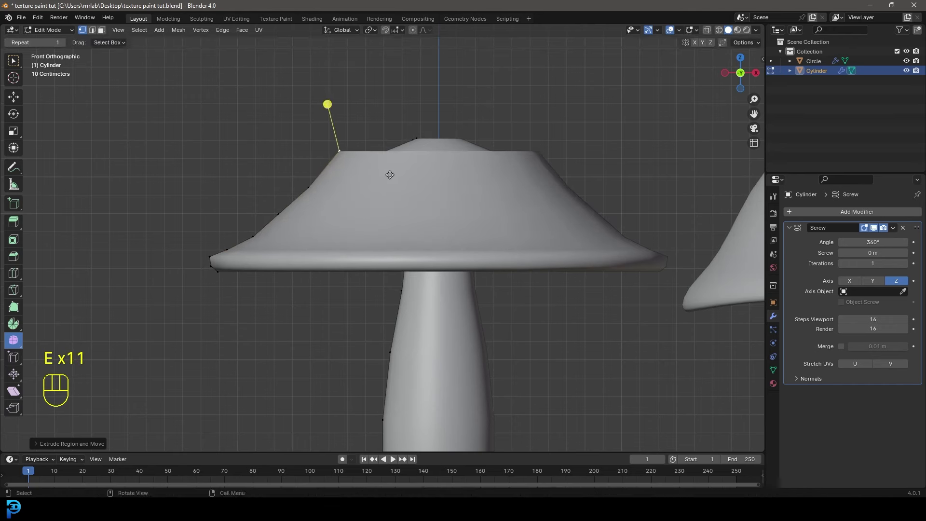
{"action": "key", "text": "e"}
{"action": "left_click", "coordinate": [411, 151]}
{"action": "key", "text": "e"}
{"action": "left_click", "coordinate": [434, 130]}
{"action": "key", "text": "e"}
{"action": "left_click", "coordinate": [467, 121]}
- Extrude the crown vertex inward and slightly upward, and move it along X to the axis to close the hole at the apex
{"action": "middle_click_drag", "start_coordinate": [442, 129], "coordinate": [394, 245], "text": "shift"}
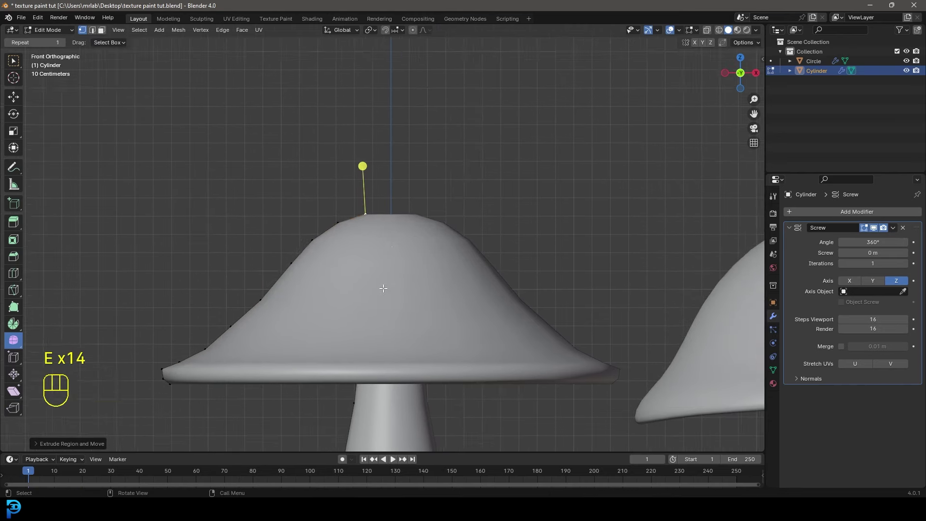
{"action": "scroll", "coordinate": [386, 285], "scroll_direction": "up", "scroll_amount": 2}
{"action": "key", "text": "e"}
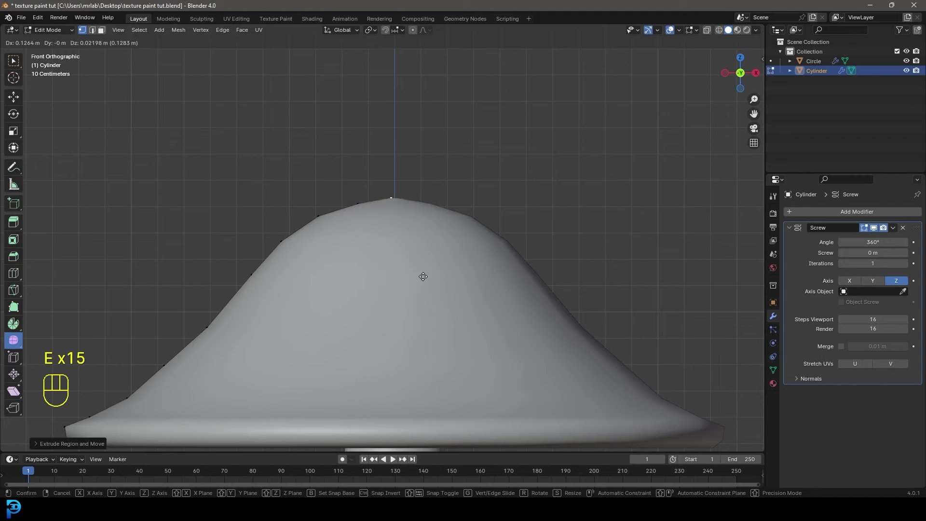
{"action": "left_click", "coordinate": [424, 276]}
{"action": "scroll", "coordinate": [407, 277], "scroll_direction": "up", "scroll_amount": 5}
{"action": "middle_click_drag", "start_coordinate": [420, 202], "coordinate": [360, 285]}
{"action": "scroll", "coordinate": [360, 285], "scroll_direction": "up", "scroll_amount": 4}
{"action": "scroll", "coordinate": [175, 352], "scroll_direction": "down", "scroll_amount": 3}
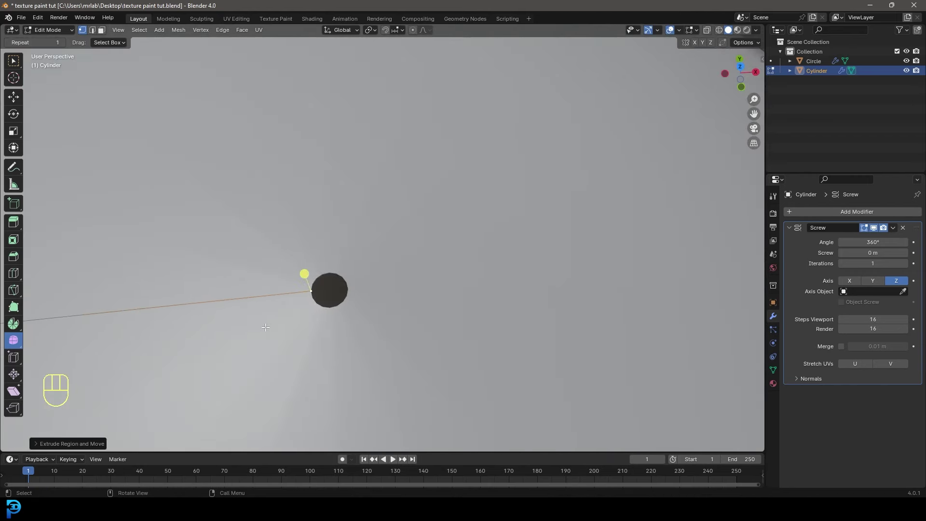
{"action": "key", "text": "g"}
{"action": "key", "text": "x"}
{"action": "left_click", "coordinate": [322, 299]}
- Return to Object Mode and apply the Screw modifier to the new mushroom
{"action": "scroll", "coordinate": [323, 300], "scroll_direction": "down", "scroll_amount": 8}
{"action": "middle_click_drag", "start_coordinate": [368, 342], "coordinate": [407, 260]}
{"action": "scroll", "coordinate": [379, 296], "scroll_direction": "down", "scroll_amount": 6}
{"action": "key", "text": "Tab"}
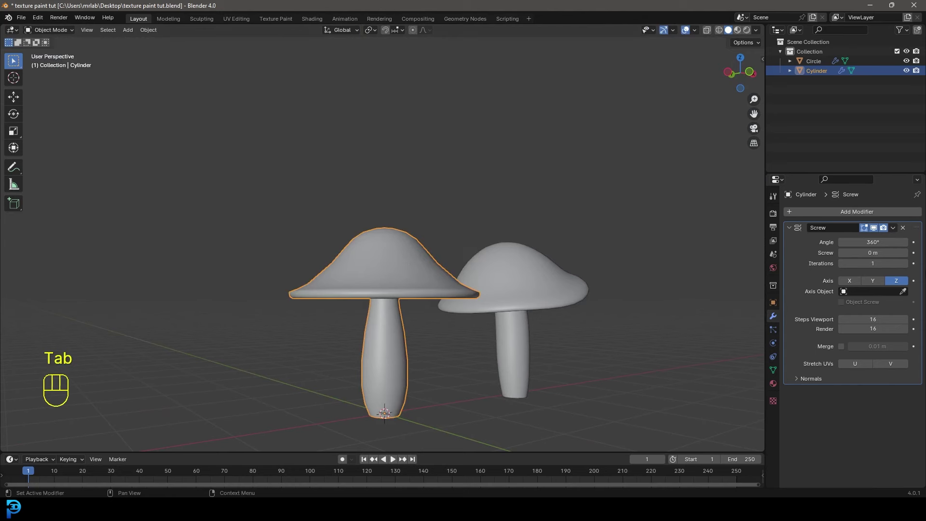
{"action": "left_click", "coordinate": [894, 227]}
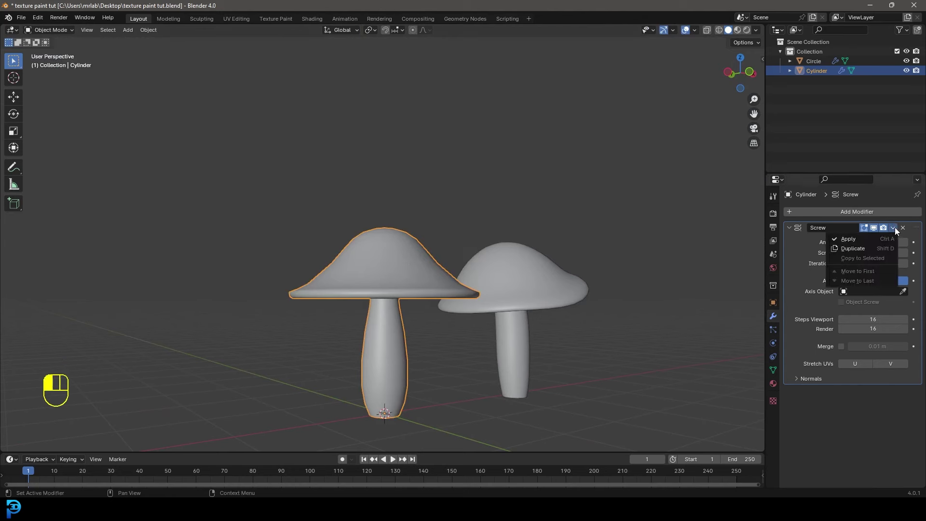
{"action": "left_click", "coordinate": [863, 240]}
- Put the mushroom mesh in Edit Mode with wireframe shading and the cap's apex in view
{"action": "middle_click_drag", "start_coordinate": [389, 302], "coordinate": [394, 338]}
{"action": "scroll", "coordinate": [395, 266], "scroll_direction": "up", "scroll_amount": 6}
{"action": "key", "text": "Tab"}
{"action": "mouse_move", "coordinate": [395, 266]}
{"action": "middle_mouse_down"}
{"action": "mouse_move", "coordinate": [434, 306]}
{"action": "mouse_move", "coordinate": [380, 273]}
{"action": "middle_mouse_up"}
{"action": "scroll", "coordinate": [380, 273], "scroll_direction": "up", "scroll_amount": 3}
{"action": "key", "text": "z"}
{"action": "left_click", "coordinate": [320, 265]}
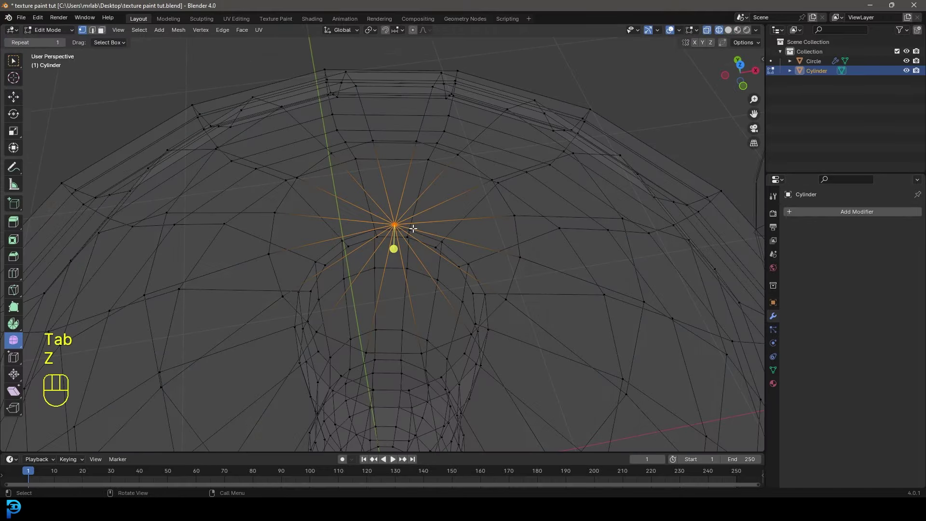
- Select only the overlapping vertices at the cap's apex from the top view and merge them at center
{"action": "key", "text": "KP_7"}
{"action": "key", "text": "alt+a"}
{"action": "left_click_drag", "start_coordinate": [351, 238], "coordinate": [427, 325]}
{"action": "middle_click_drag", "start_coordinate": [400, 324], "coordinate": [431, 255]}
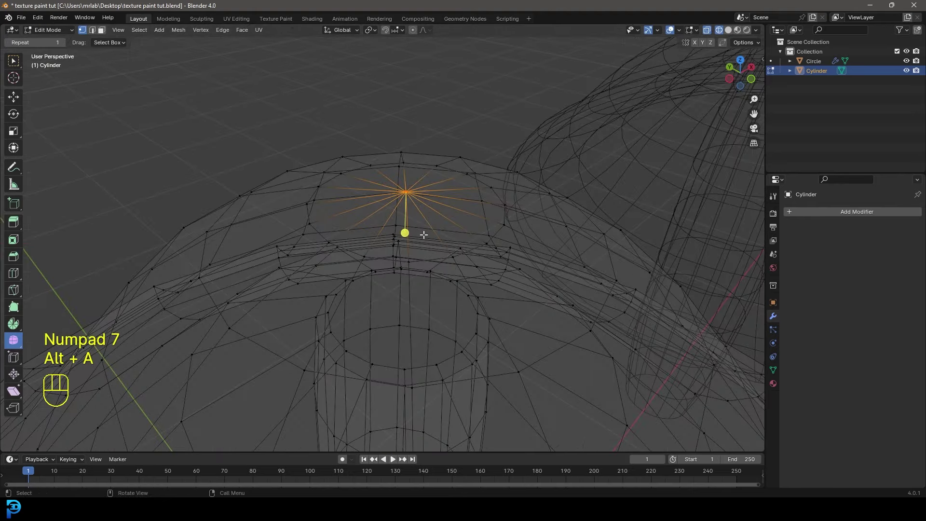
{"action": "key", "text": "F3"}
{"action": "type", "text": "merg"}
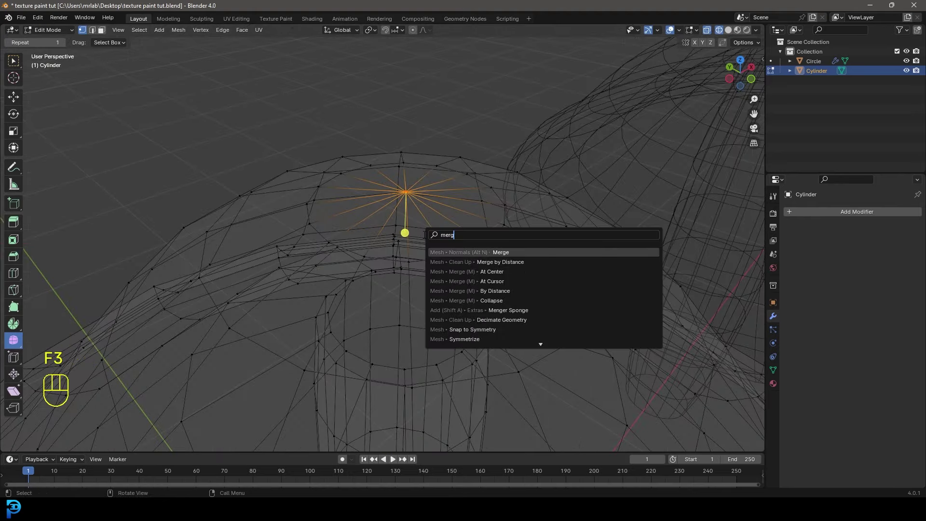
{"action": "left_click", "coordinate": [505, 272]}
{"action": "scroll", "coordinate": [511, 265], "scroll_direction": "down", "scroll_amount": 3}
- Restore Solid shading in front view and enable proportional editing
{"action": "key", "text": "z"}
{"action": "key", "text": "KP_1"}
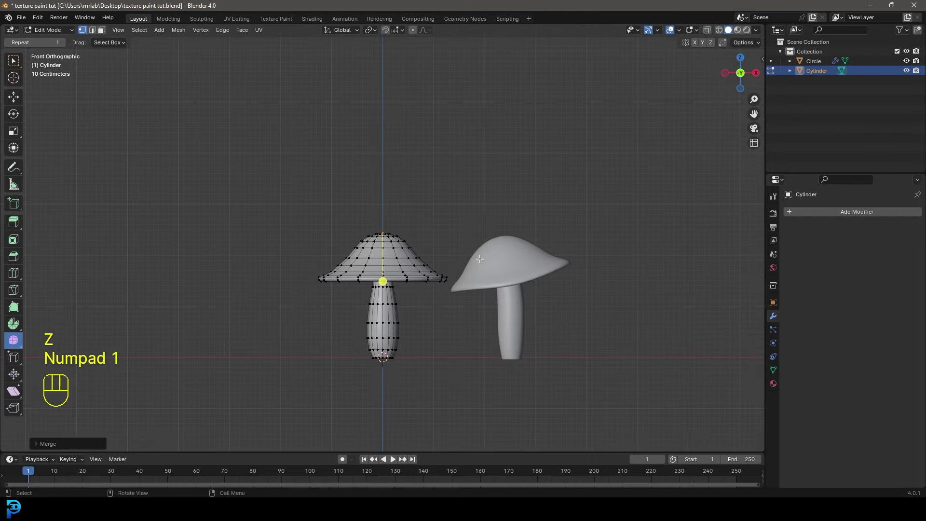
{"action": "scroll", "coordinate": [480, 259], "scroll_direction": "up", "scroll_amount": 4}
{"action": "middle_click_drag", "start_coordinate": [411, 305], "coordinate": [397, 244], "text": "shift"}
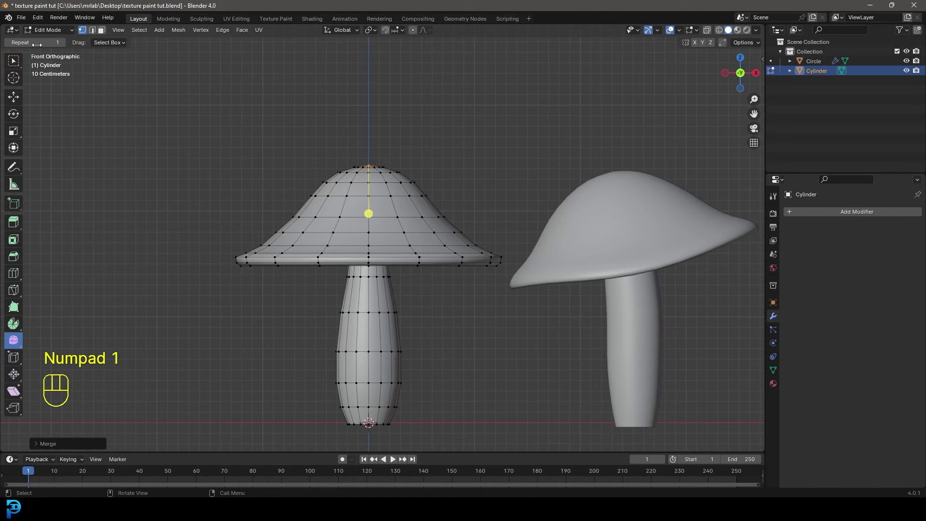
{"action": "left_click", "coordinate": [425, 30]}
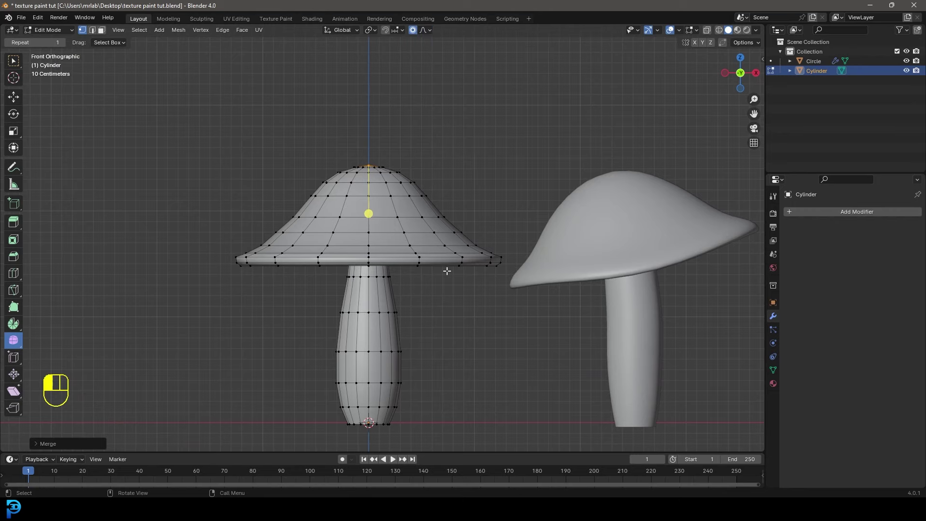
- In wireframe, select the whole cap, rotate it about -7.5° with a proportional size of 0.75, and shift it slightly toward -X
{"action": "scroll", "coordinate": [322, 205], "scroll_direction": "down", "scroll_amount": 3}
{"action": "key", "text": "z"}
{"action": "left_click", "coordinate": [243, 199]}
{"action": "mouse_move", "coordinate": [172, 120]}
{"action": "left_mouse_down"}
{"action": "mouse_move", "coordinate": [457, 238]}
{"action": "mouse_move", "coordinate": [484, 259]}
{"action": "mouse_move", "coordinate": [479, 271]}
{"action": "left_mouse_up"}
{"action": "scroll", "coordinate": [587, 285], "scroll_direction": "up", "scroll_amount": 2}
{"action": "key", "text": "r"}
{"action": "scroll", "coordinate": [576, 250], "scroll_direction": "down", "scroll_amount": 6}
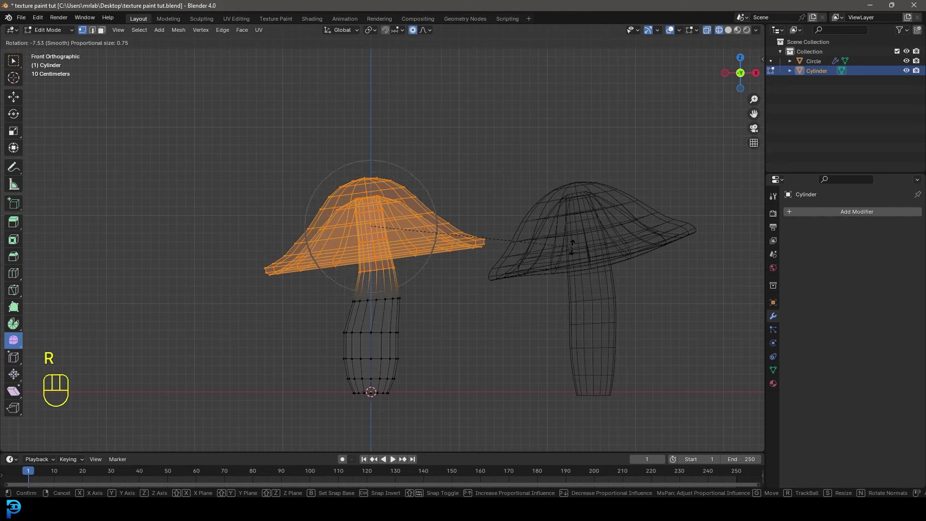
{"action": "left_click", "coordinate": [572, 247]}
{"action": "key", "text": "g"}
{"action": "left_click", "coordinate": [556, 248]}
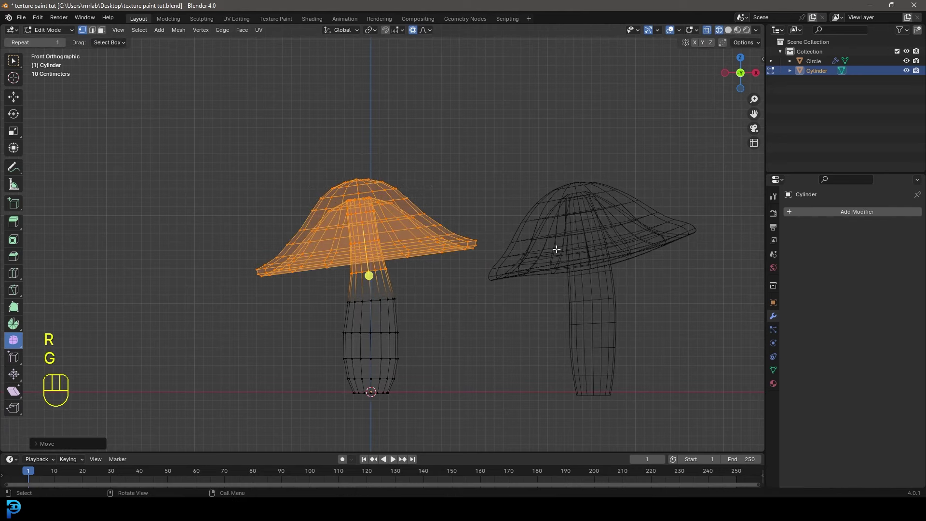
- With proportional editing, raise the cap's +X tip using a size of about 0.83 m, lower the front rim vertex slightly, and restore Solid shading
{"action": "left_click_drag", "start_coordinate": [487, 268], "coordinate": [473, 228]}
{"action": "key", "text": "g"}
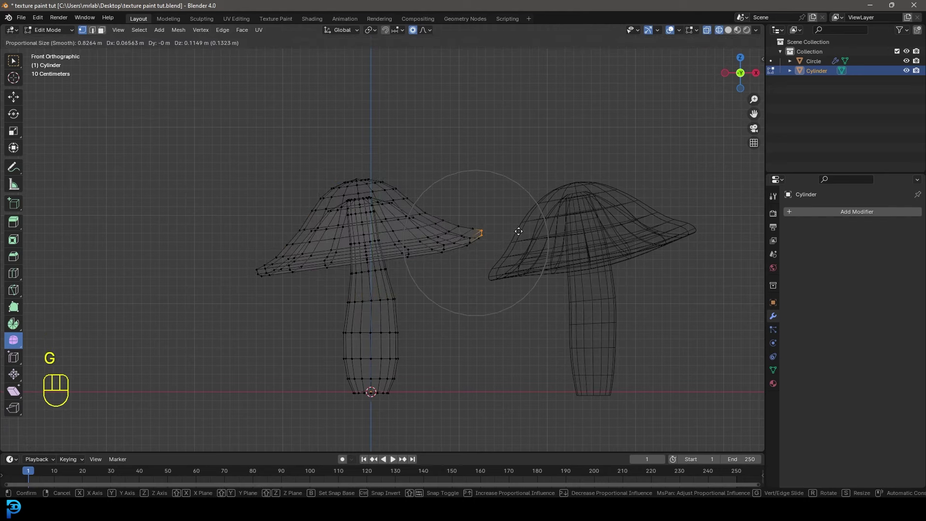
{"action": "left_click", "coordinate": [514, 221]}
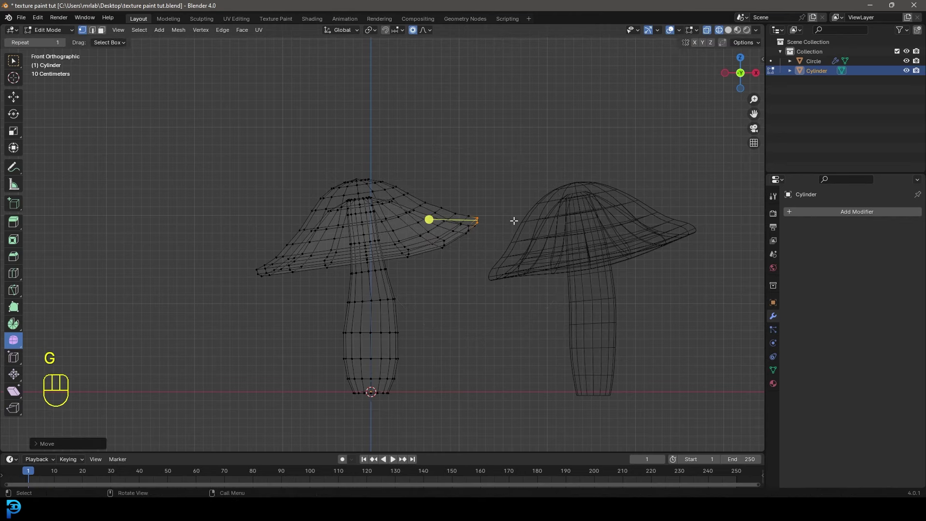
{"action": "left_click", "coordinate": [366, 257]}
{"action": "key", "text": "g"}
{"action": "left_click", "coordinate": [378, 278]}
{"action": "key", "text": "z"}
{"action": "left_click", "coordinate": [451, 278]}
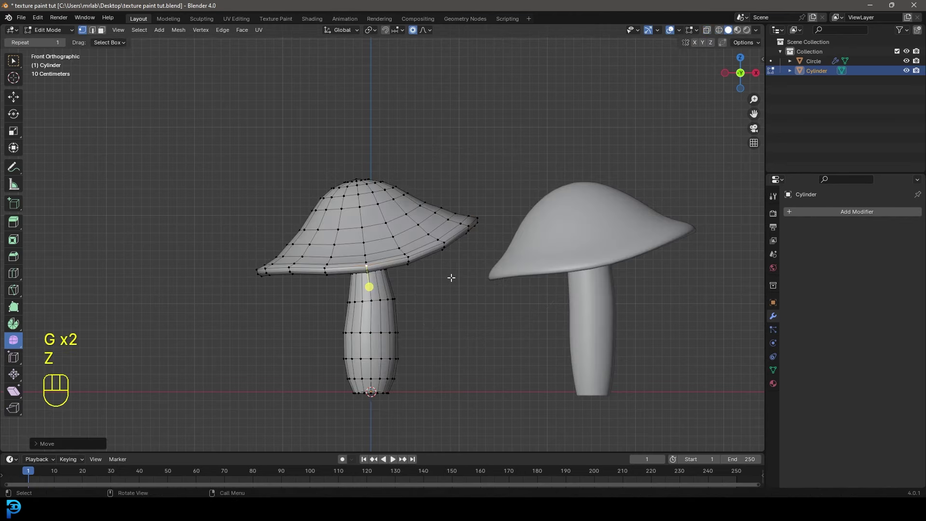
- In the right side view, raise the rim vertex on the cap's +Y side with proportional editing
{"action": "key", "text": "KP_3"}
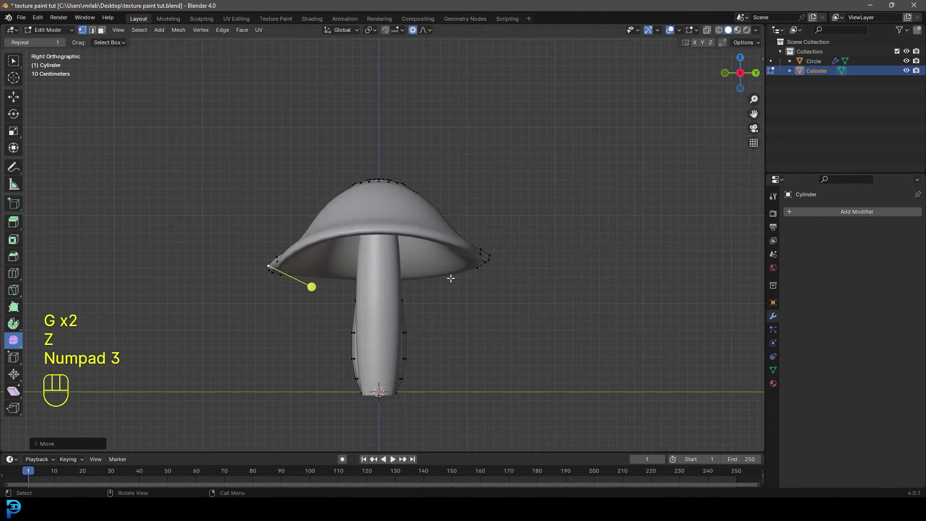
{"action": "left_click", "coordinate": [486, 262]}
{"action": "key", "text": "g"}
{"action": "left_click", "coordinate": [495, 244]}
{"action": "middle_click_drag", "start_coordinate": [405, 234], "coordinate": [531, 239]}
{"action": "scroll", "coordinate": [433, 267], "scroll_direction": "down", "scroll_amount": 4}
{"action": "middle_click_drag", "start_coordinate": [434, 267], "coordinate": [463, 231]}
- Leave Edit Mode, delete the other mushroom, and view the remaining one from the front
{"action": "key", "text": "Tab"}
{"action": "left_click", "coordinate": [553, 229]}
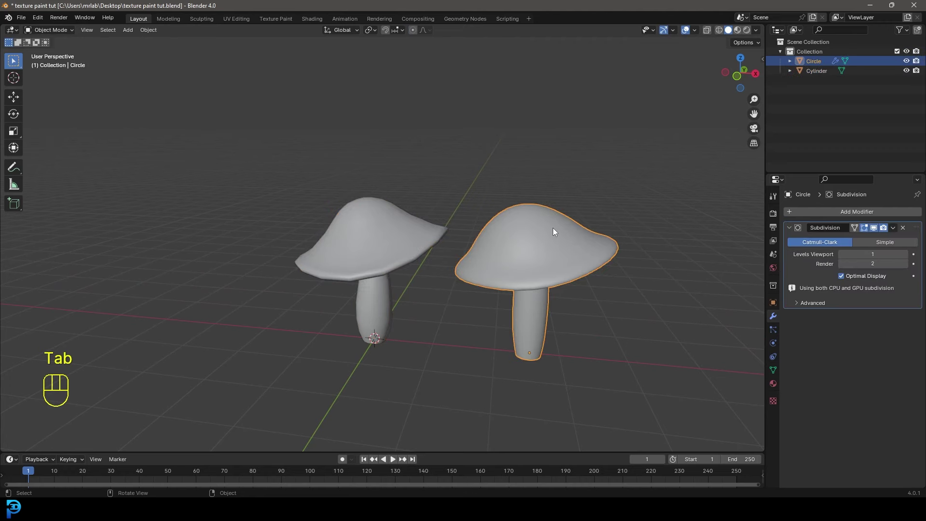
{"action": "key", "text": "Delete"}
{"action": "middle_click_drag", "start_coordinate": [553, 229], "coordinate": [343, 280]}
{"action": "key", "text": "KP_1"}
{"action": "scroll", "coordinate": [389, 250], "scroll_direction": "up", "scroll_amount": 3}
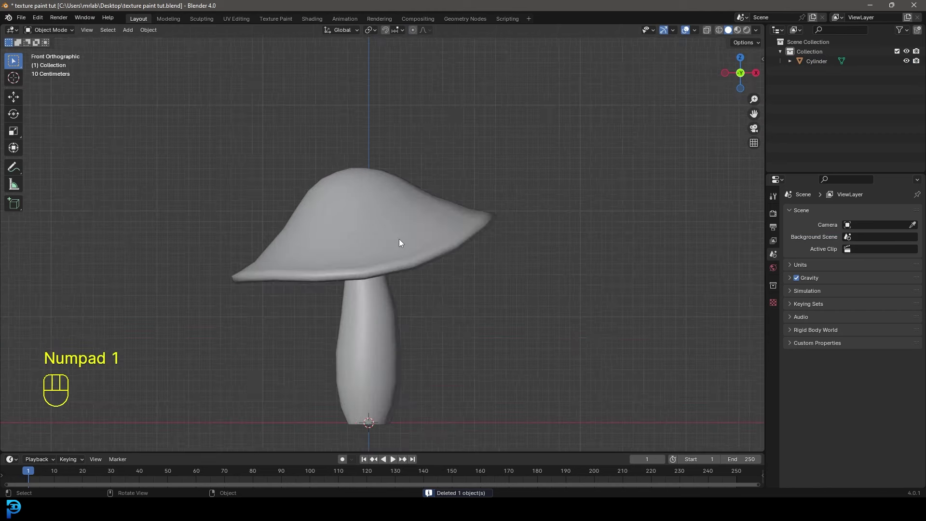
- Open the remaining mushroom in the UV Editing workspace and set the mesh selection mode to edges
{"action": "left_click", "coordinate": [396, 204]}
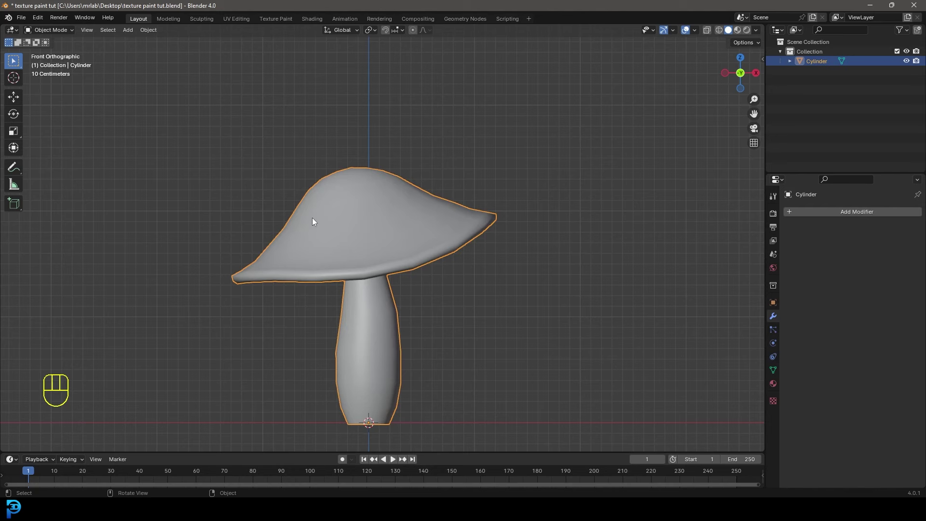
{"action": "left_click", "coordinate": [237, 19]}
{"action": "middle_click_drag", "start_coordinate": [560, 196], "coordinate": [613, 196]}
{"action": "scroll", "coordinate": [612, 196], "scroll_direction": "up", "scroll_amount": 3}
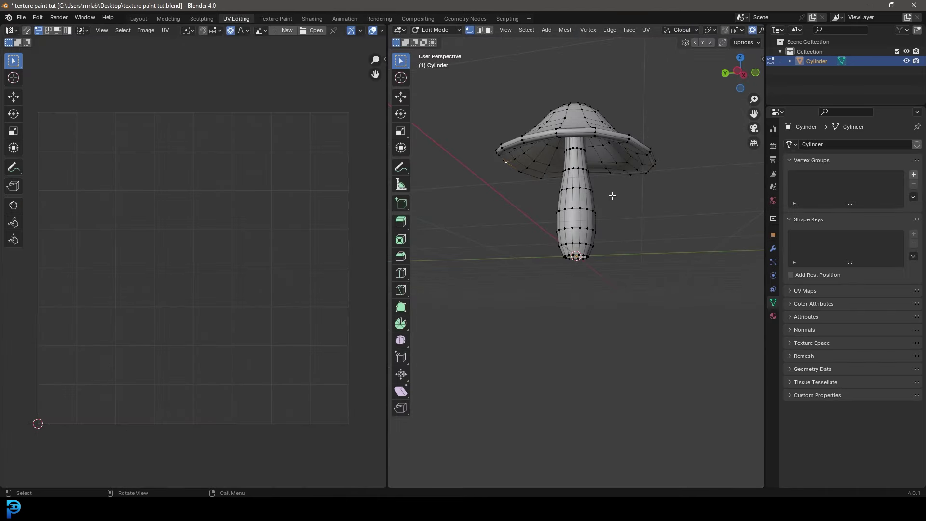
{"action": "left_click", "coordinate": [479, 30]}
- Mark the edge loop running around the middle of the cap's outer rim as a seam, using Wireframe shading to inspect the selection
{"action": "middle_click_drag", "start_coordinate": [608, 208], "coordinate": [598, 244], "text": "shift"}
{"action": "scroll", "coordinate": [582, 315], "scroll_direction": "up", "scroll_amount": 1}
{"action": "scroll", "coordinate": [571, 241], "scroll_direction": "up", "scroll_amount": 3}
{"action": "scroll", "coordinate": [603, 219], "scroll_direction": "down", "scroll_amount": 3}
{"action": "scroll", "coordinate": [597, 243], "scroll_direction": "up", "scroll_amount": 2}
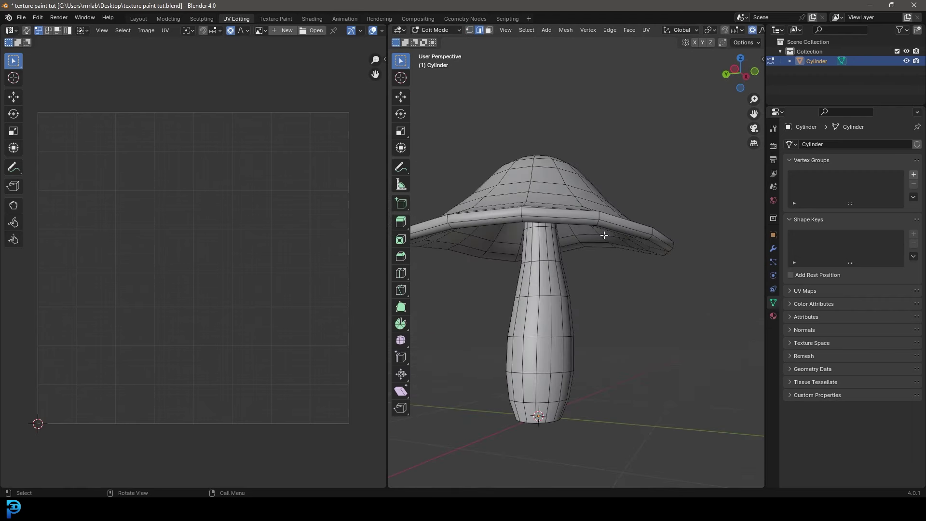
{"action": "middle_click_drag", "start_coordinate": [484, 210], "coordinate": [525, 237]}
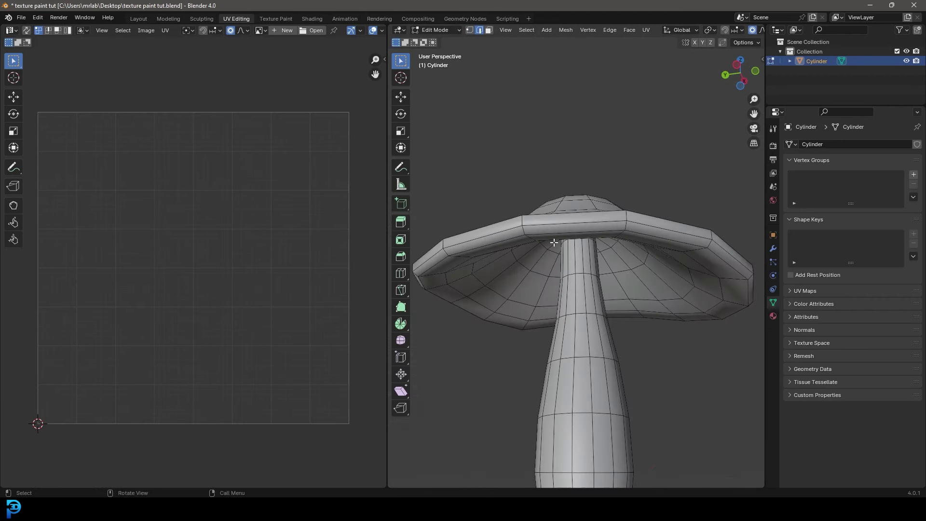
{"action": "scroll", "coordinate": [526, 237], "scroll_direction": "up", "scroll_amount": 2}
{"action": "scroll", "coordinate": [543, 219], "scroll_direction": "down", "scroll_amount": 3}
{"action": "middle_click_drag", "start_coordinate": [605, 243], "coordinate": [574, 251]}
{"action": "scroll", "coordinate": [581, 246], "scroll_direction": "up", "scroll_amount": 5}
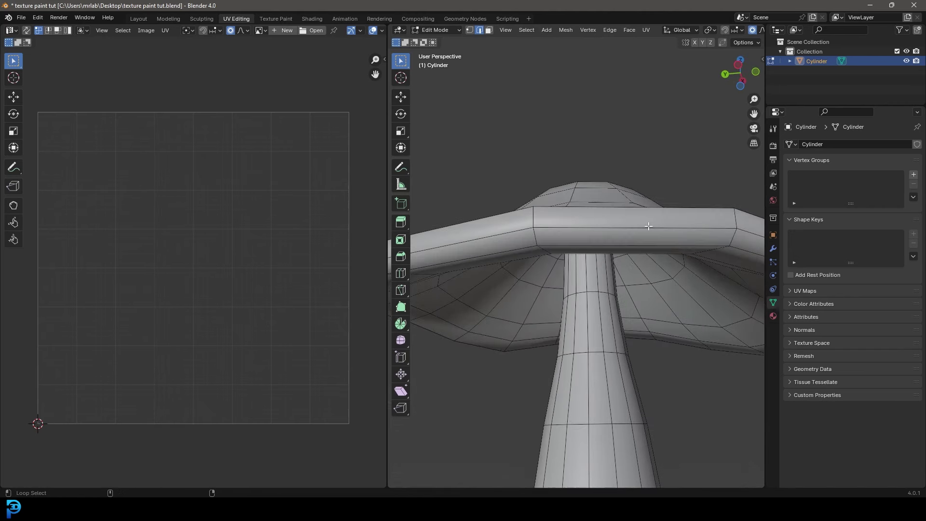
{"action": "left_click", "coordinate": [625, 229], "text": "alt"}
{"action": "scroll", "coordinate": [625, 229], "scroll_direction": "down", "scroll_amount": 5}
{"action": "middle_click_drag", "start_coordinate": [625, 229], "coordinate": [560, 306]}
{"action": "key", "text": "z"}
{"action": "left_click", "coordinate": [487, 299]}
{"action": "middle_click_drag", "start_coordinate": [505, 262], "coordinate": [480, 271]}
{"action": "scroll", "coordinate": [557, 219], "scroll_direction": "up", "scroll_amount": 2}
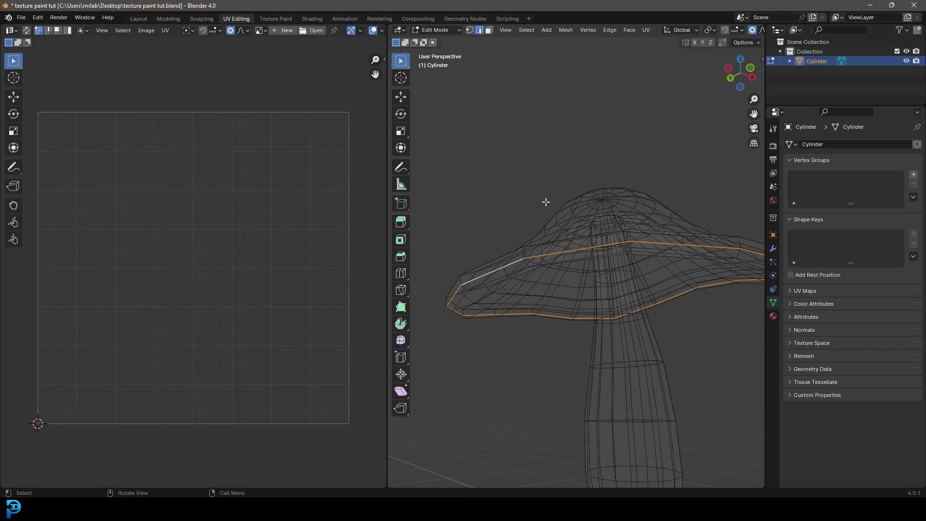
{"action": "key", "text": "ctrl+e"}
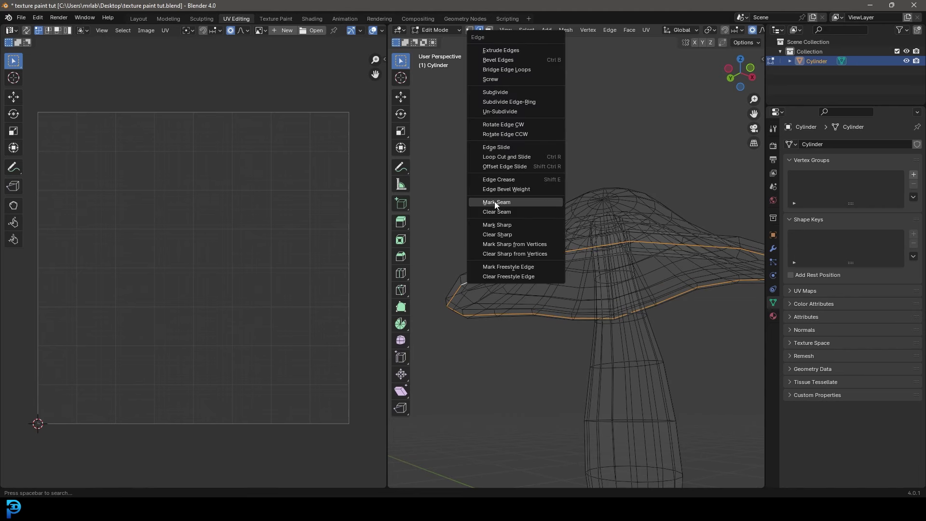
{"action": "left_click", "coordinate": [518, 202]}
- In Solid shading select a vertical edge loop along the stem, switch to Wireframe shading, and mark the loop as a seam
{"action": "scroll", "coordinate": [555, 222], "scroll_direction": "down", "scroll_amount": 5}
{"action": "key", "text": "z"}
{"action": "left_click", "coordinate": [618, 317]}
{"action": "mouse_move", "coordinate": [614, 318]}
{"action": "middle_mouse_down"}
{"action": "mouse_move", "coordinate": [583, 318]}
{"action": "mouse_move", "coordinate": [544, 240]}
{"action": "mouse_move", "coordinate": [555, 209]}
{"action": "mouse_move", "coordinate": [552, 265]}
{"action": "middle_mouse_up"}
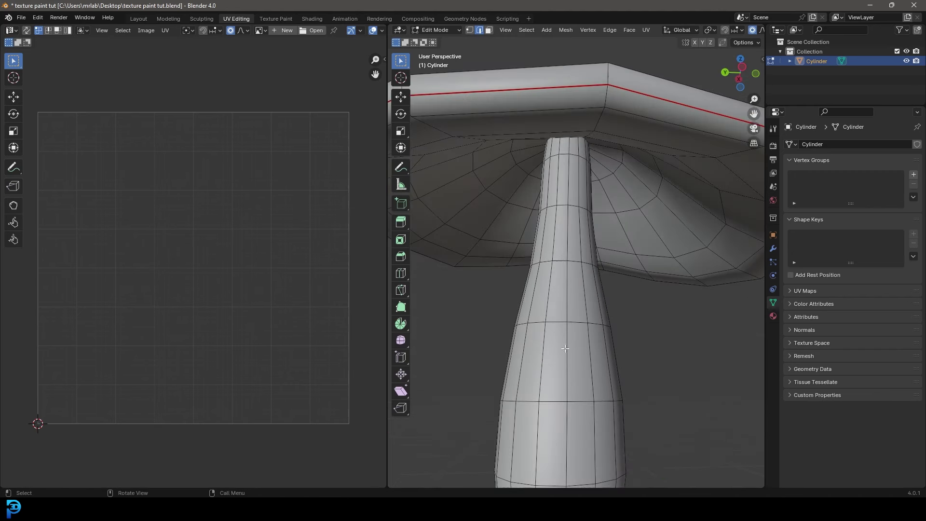
{"action": "left_click", "coordinate": [568, 295], "text": "alt"}
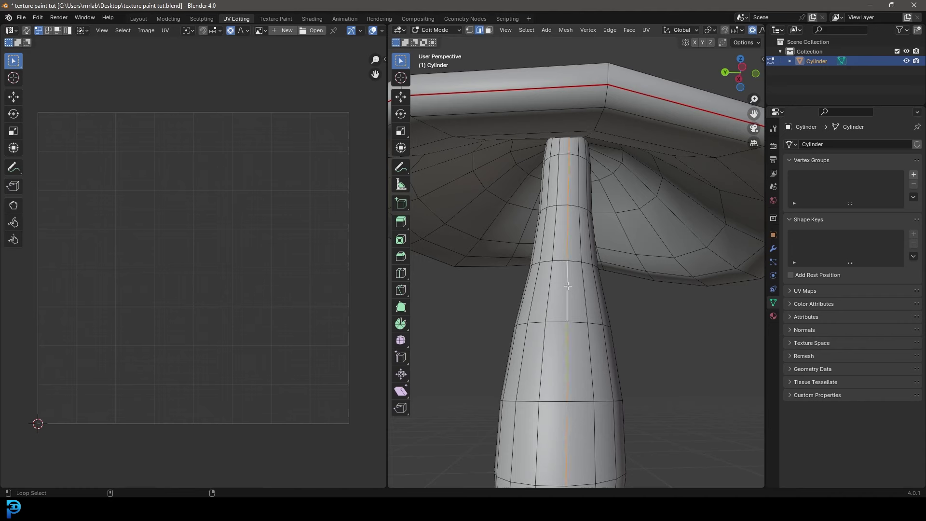
{"action": "scroll", "coordinate": [568, 295], "scroll_direction": "down", "scroll_amount": 5}
{"action": "mouse_move", "coordinate": [568, 295]}
{"action": "middle_mouse_down"}
{"action": "mouse_move", "coordinate": [527, 366]}
{"action": "mouse_move", "coordinate": [582, 343]}
{"action": "mouse_move", "coordinate": [565, 291]}
{"action": "middle_mouse_up"}
{"action": "key", "text": "z"}
{"action": "left_click", "coordinate": [586, 363]}
{"action": "middle_click_drag", "start_coordinate": [567, 192], "coordinate": [579, 192]}
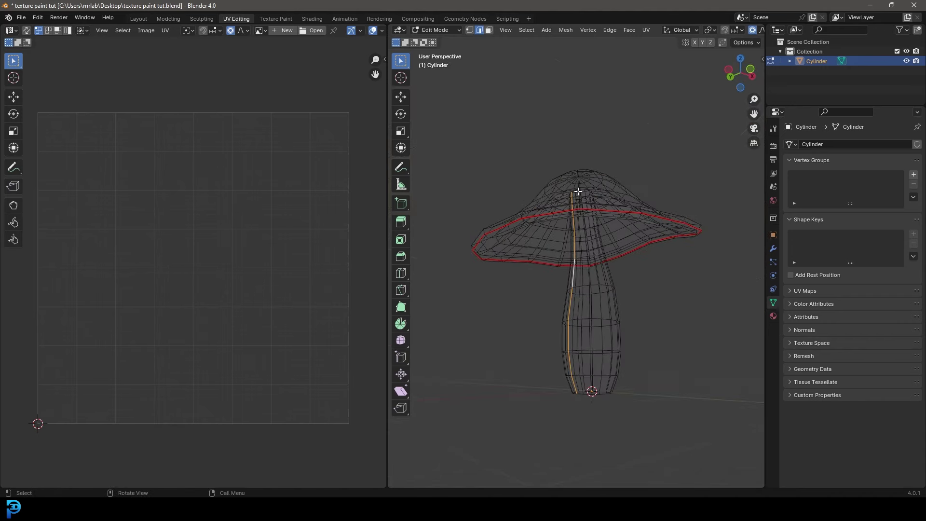
{"action": "key", "text": "ctrl+e"}
{"action": "left_click", "coordinate": [535, 192]}
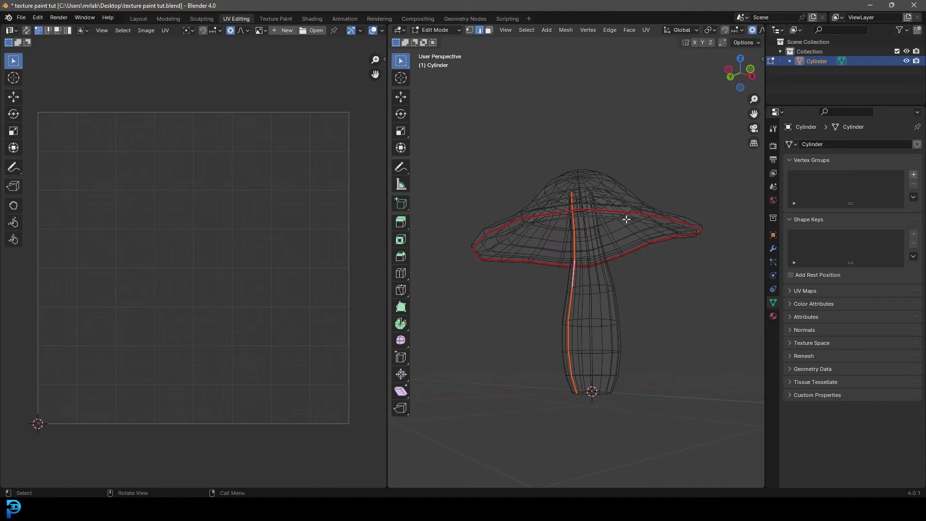
- Select the entire mushroom mesh and unwrap its UVs along the marked seams
{"action": "key", "text": "a"}
{"action": "scroll", "coordinate": [612, 226], "scroll_direction": "up", "scroll_amount": 3}
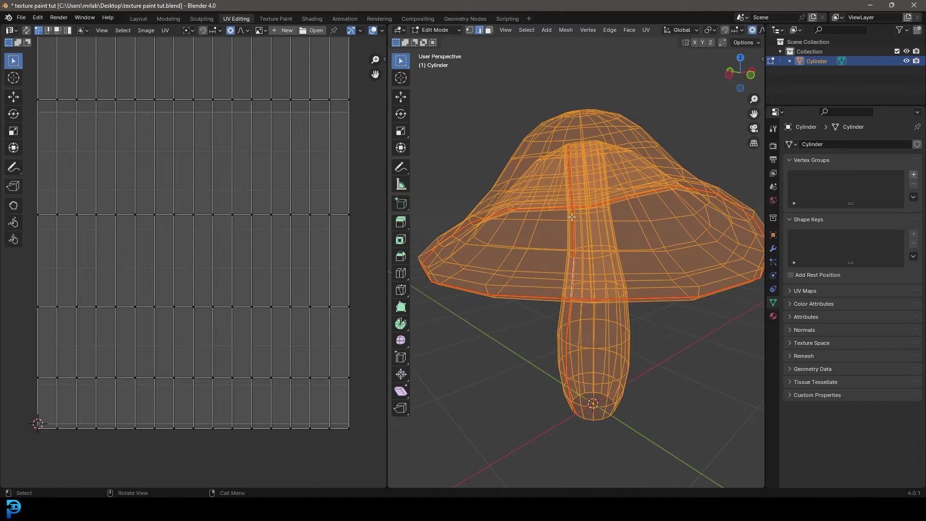
{"action": "scroll", "coordinate": [555, 199], "scroll_direction": "down", "scroll_amount": 4}
{"action": "key", "text": "u"}
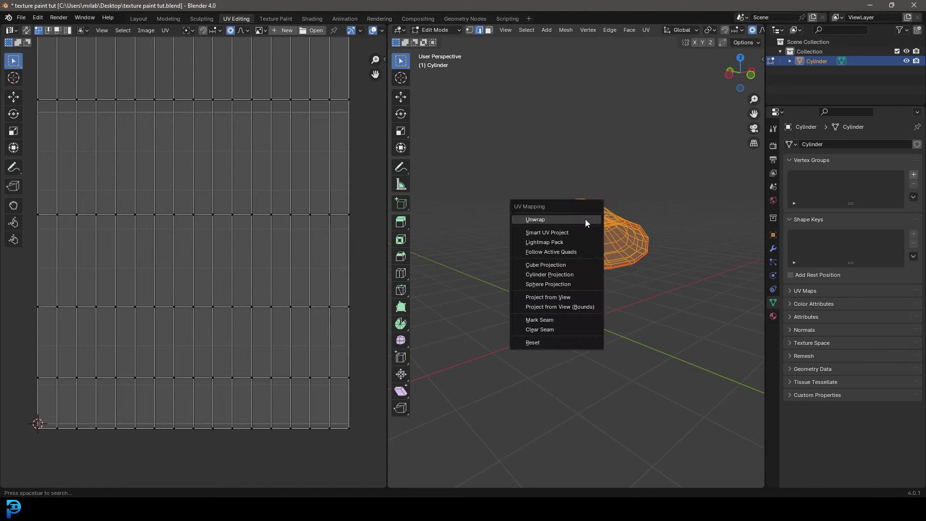
{"action": "left_click", "coordinate": [540, 221]}
{"action": "scroll", "coordinate": [258, 256], "scroll_direction": "down", "scroll_amount": 3}
{"action": "scroll", "coordinate": [245, 253], "scroll_direction": "up", "scroll_amount": 4}
{"action": "scroll", "coordinate": [258, 260], "scroll_direction": "down", "scroll_amount": 1}
- Rotate the stem's UV island so that it lies sideways above the two round cap islands, and deselect it
{"action": "key", "text": "l"}
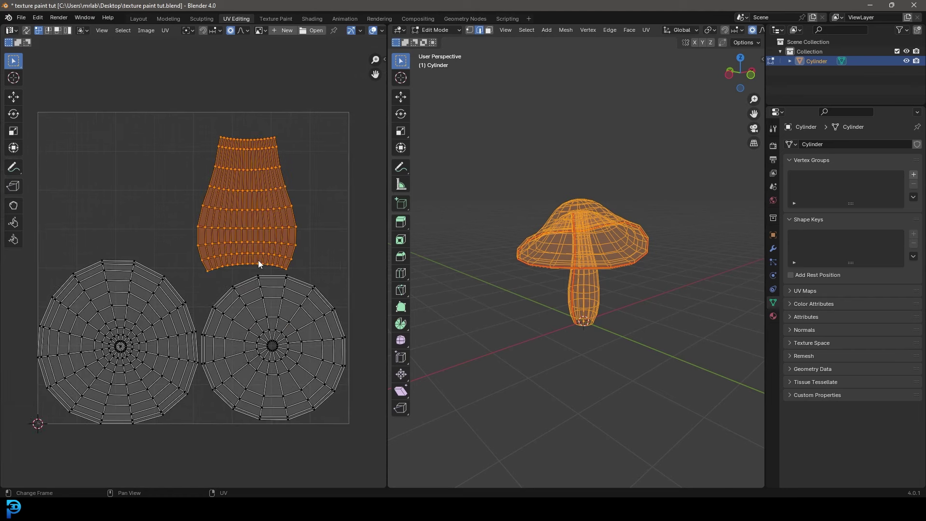
{"action": "key", "text": "r"}
{"action": "left_click", "coordinate": [270, 139]}
{"action": "key", "text": "alt+a"}
- Move the smaller round UV island up slightly and scale the larger round island down a little to fit inside the UV bounds
{"action": "key", "text": "l"}
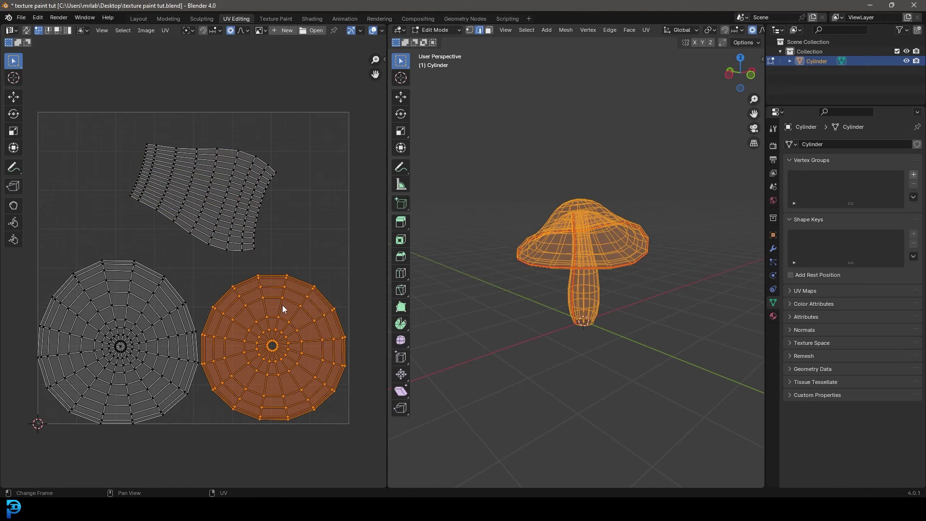
{"action": "key", "text": "g"}
{"action": "left_click", "coordinate": [306, 313]}
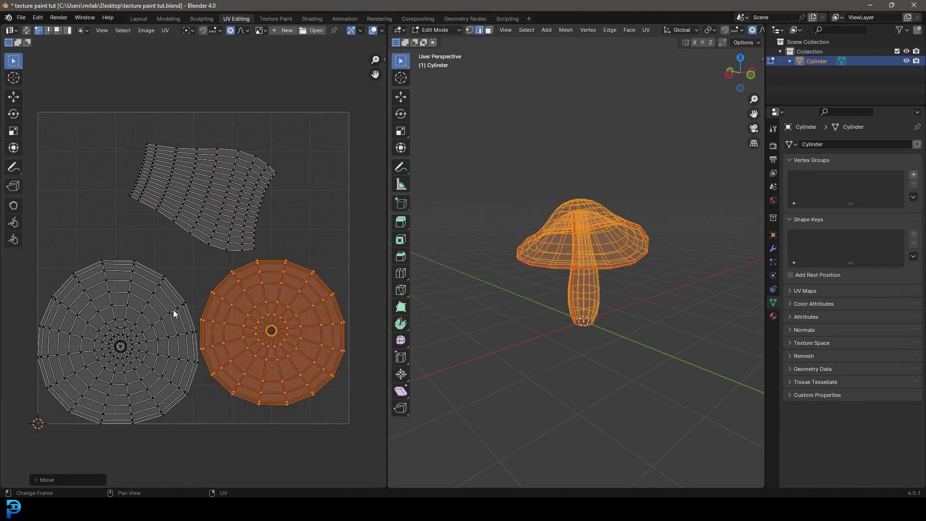
{"action": "key", "text": "alt+a"}
{"action": "key", "text": "l"}
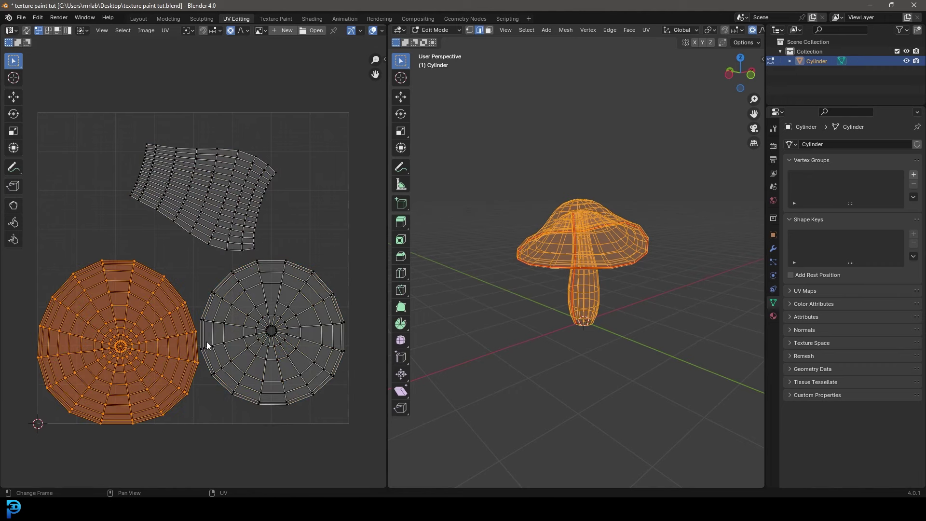
{"action": "key", "text": "s"}
{"action": "left_click", "coordinate": [246, 344]}
{"action": "key", "text": "alt+a"}
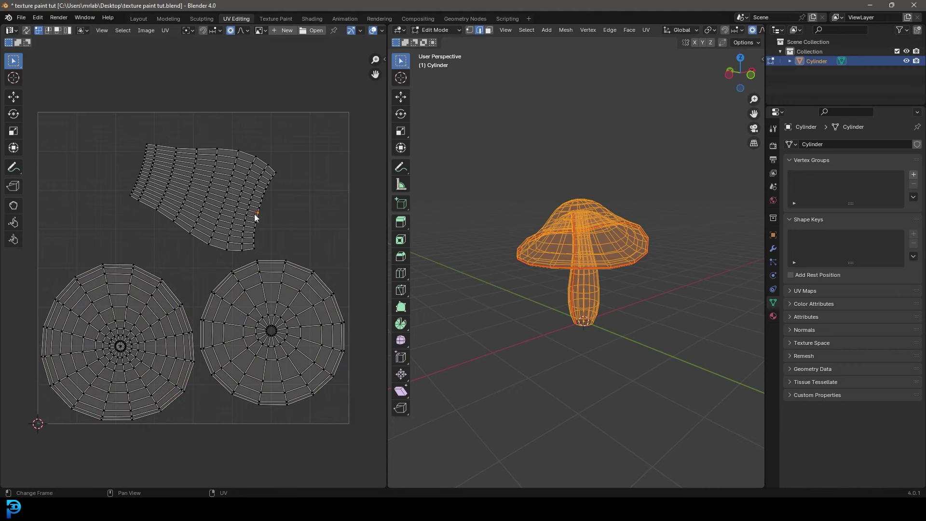
- Move the stem's UV island slightly toward the left edge of the UV square
{"action": "key", "text": "l"}
{"action": "key", "text": "g"}
{"action": "left_click", "coordinate": [258, 223]}
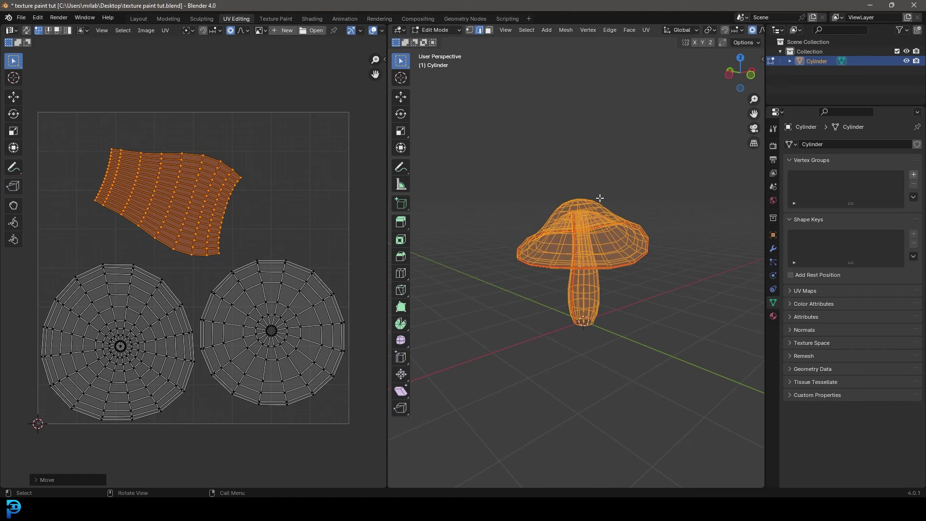
- Return to the Layout workspace and add a new material to the mushroom
{"action": "left_click", "coordinate": [139, 19]}
{"action": "scroll", "coordinate": [427, 221], "scroll_direction": "down", "scroll_amount": 4}
{"action": "scroll", "coordinate": [441, 260], "scroll_direction": "up", "scroll_amount": 4}
{"action": "middle_click_drag", "start_coordinate": [447, 273], "coordinate": [458, 224], "text": "shift"}
{"action": "scroll", "coordinate": [457, 224], "scroll_direction": "up", "scroll_amount": 1}
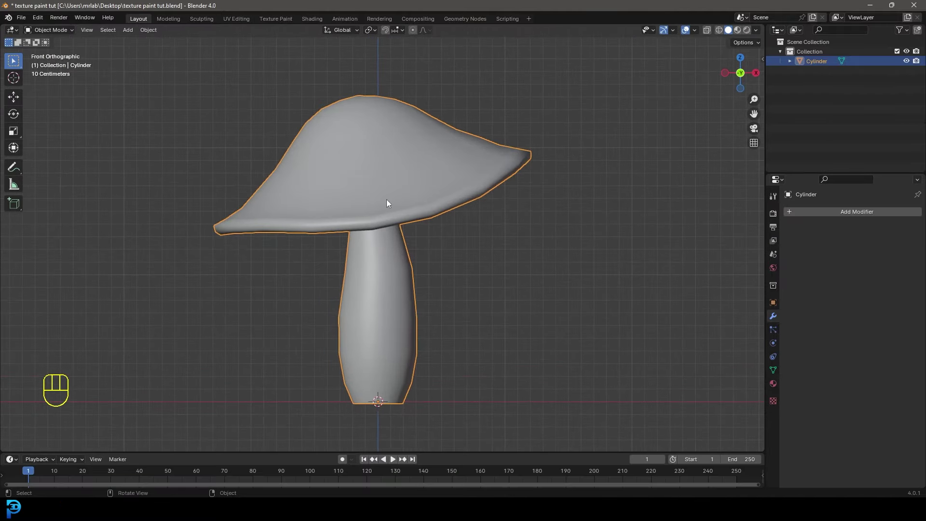
{"action": "left_click", "coordinate": [773, 383]}
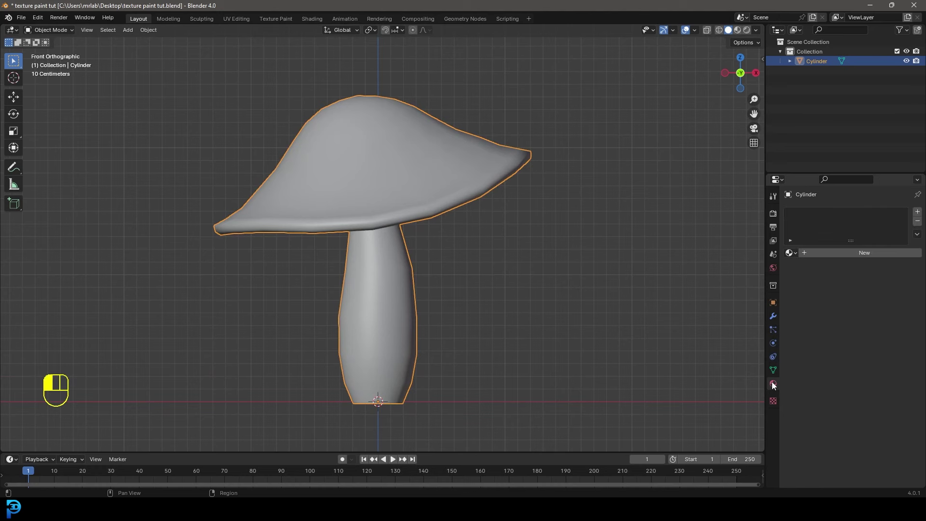
{"action": "left_click", "coordinate": [859, 252]}
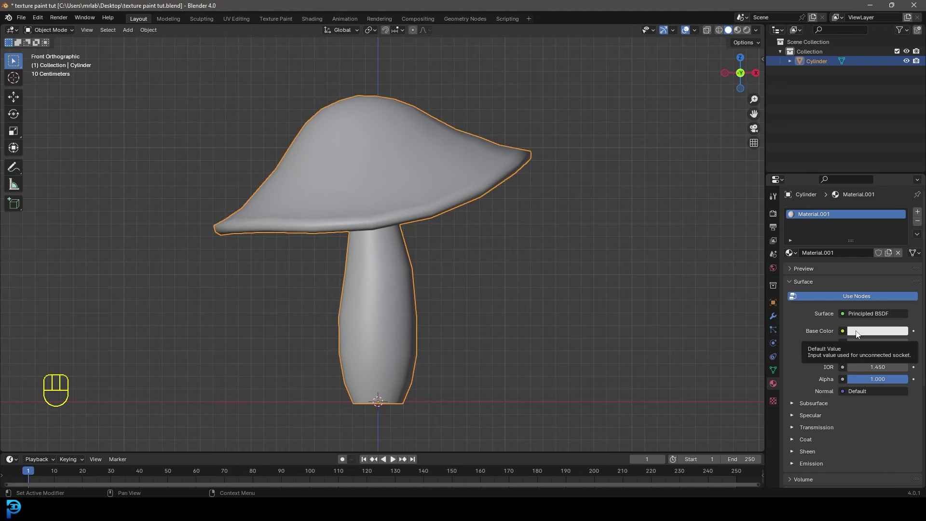
- In the Texture Paint workspace, create a new image with the Color Grid generated type
{"action": "left_click", "coordinate": [285, 19]}
{"action": "scroll", "coordinate": [233, 123], "scroll_direction": "up", "scroll_amount": 3}
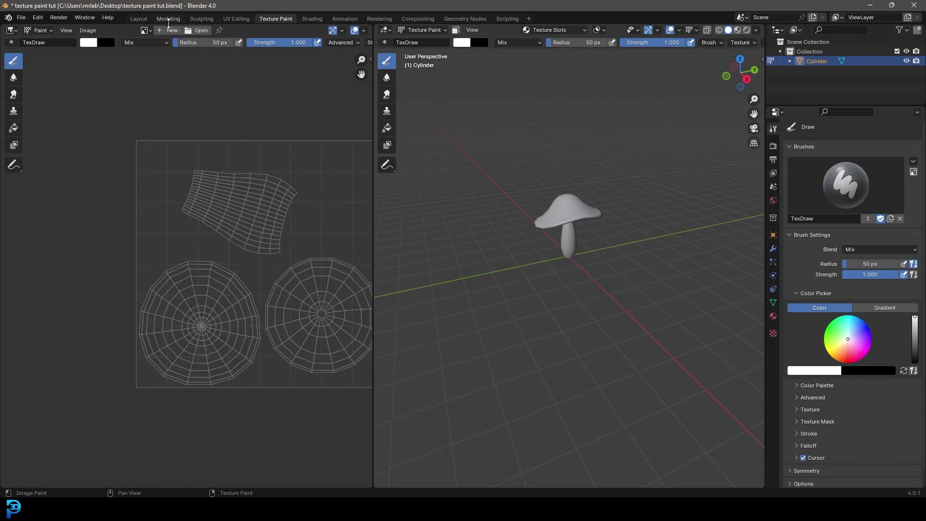
{"action": "left_click", "coordinate": [171, 30]}
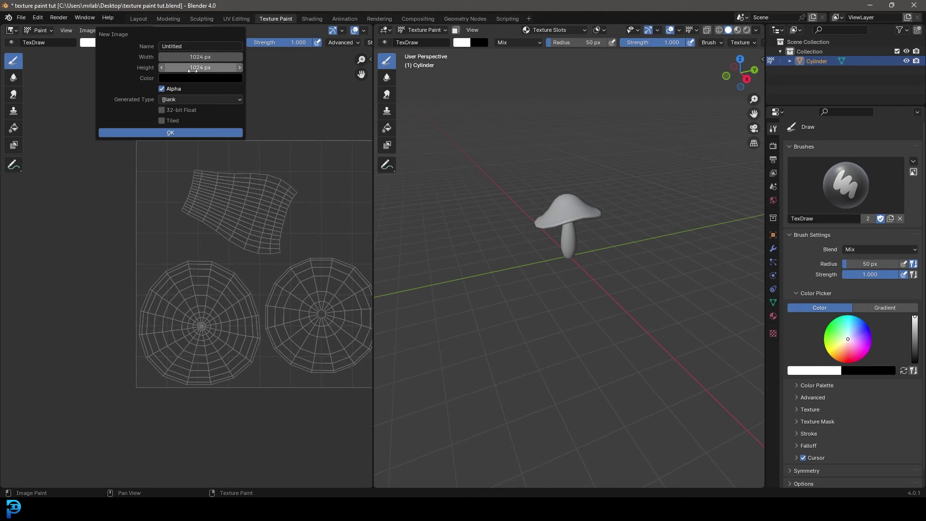
{"action": "left_click", "coordinate": [175, 100]}
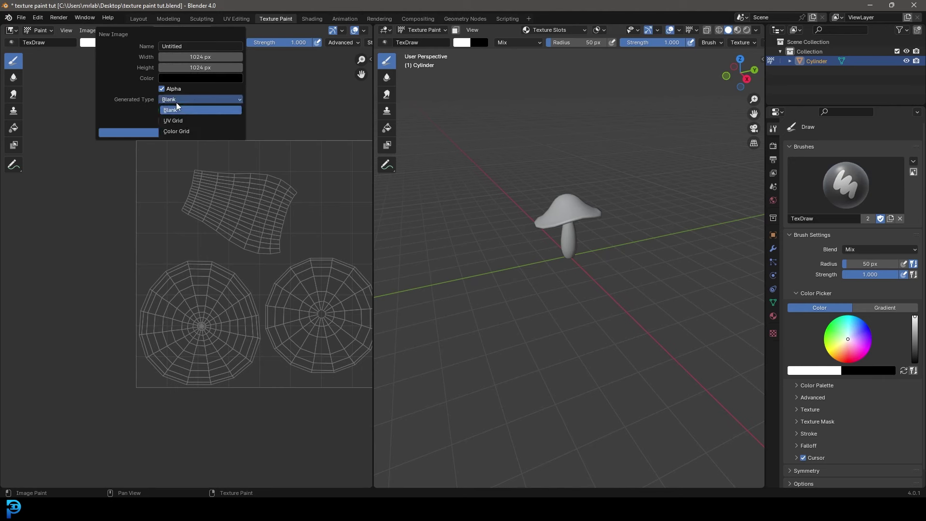
{"action": "left_click", "coordinate": [192, 132]}
{"action": "left_click", "coordinate": [174, 132]}
- Rename the new image "texture" and save it to the Desktop as texture.png
{"action": "scroll", "coordinate": [166, 62], "scroll_direction": "down", "scroll_amount": 2}
{"action": "left_click", "coordinate": [153, 30]}
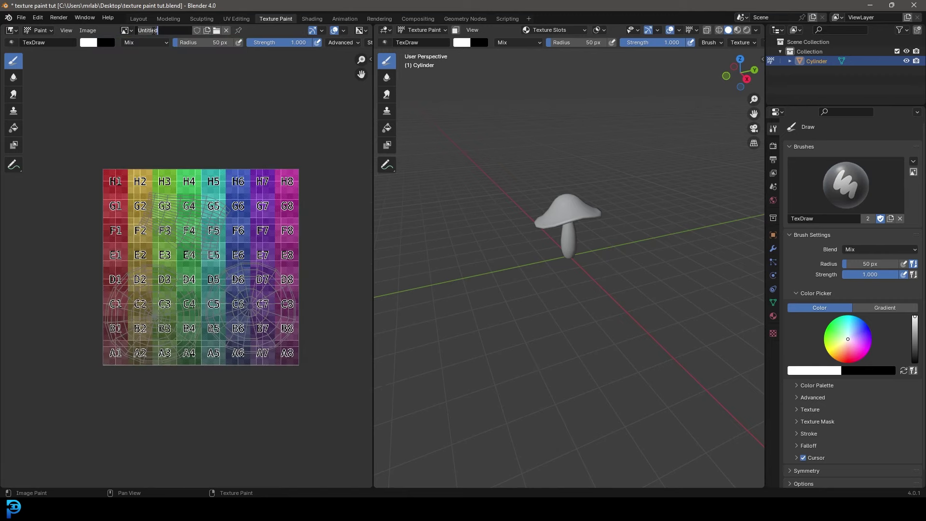
{"action": "type", "text": "text"}
{"action": "key", "text": "Return"}
{"action": "left_click", "coordinate": [87, 31]}
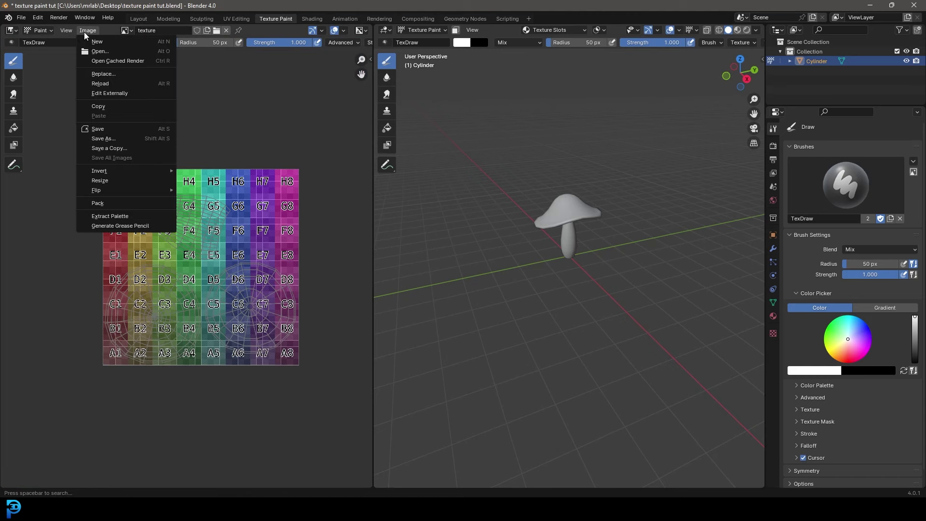
{"action": "left_click", "coordinate": [107, 139]}
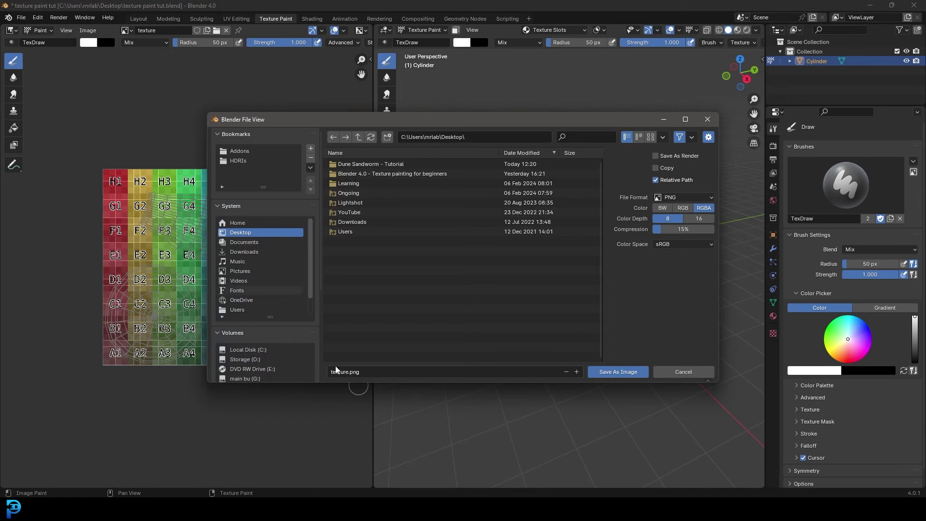
{"action": "left_click", "coordinate": [633, 376]}
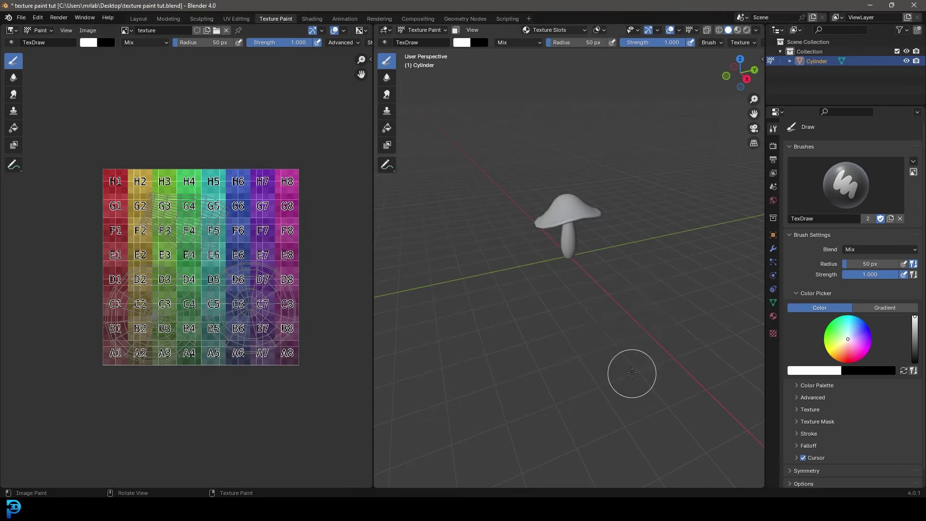
- Feed the mushroom material's Base Color with an Image Texture that uses the "texture" image
{"action": "scroll", "coordinate": [621, 309], "scroll_direction": "up", "scroll_amount": 5}
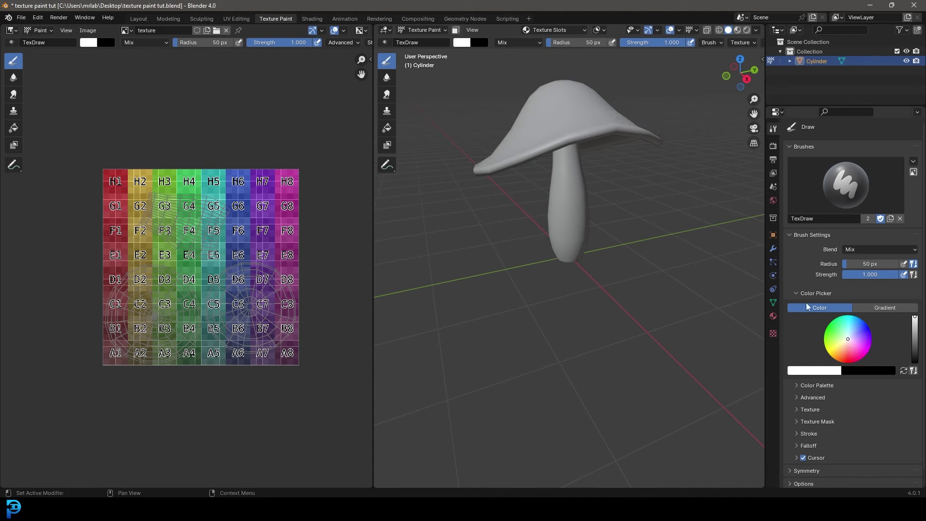
{"action": "left_click", "coordinate": [773, 316]}
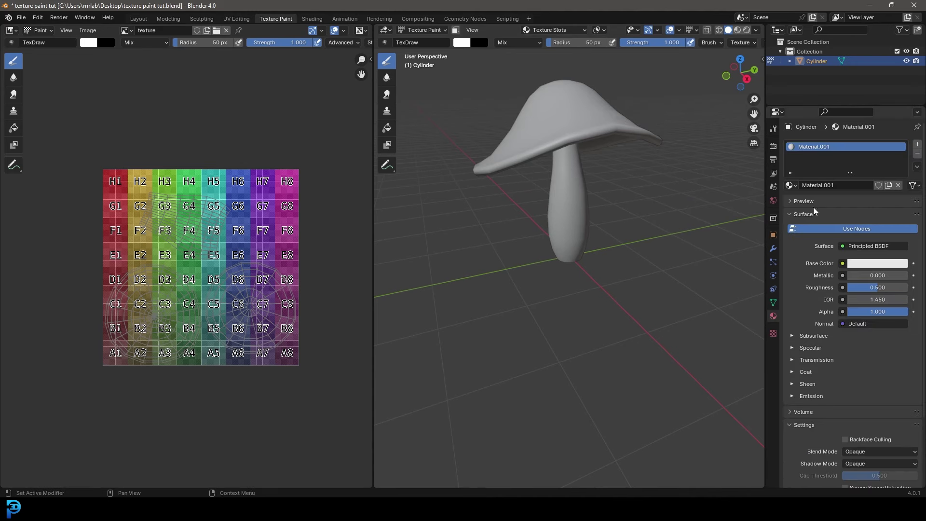
{"action": "left_click", "coordinate": [843, 263]}
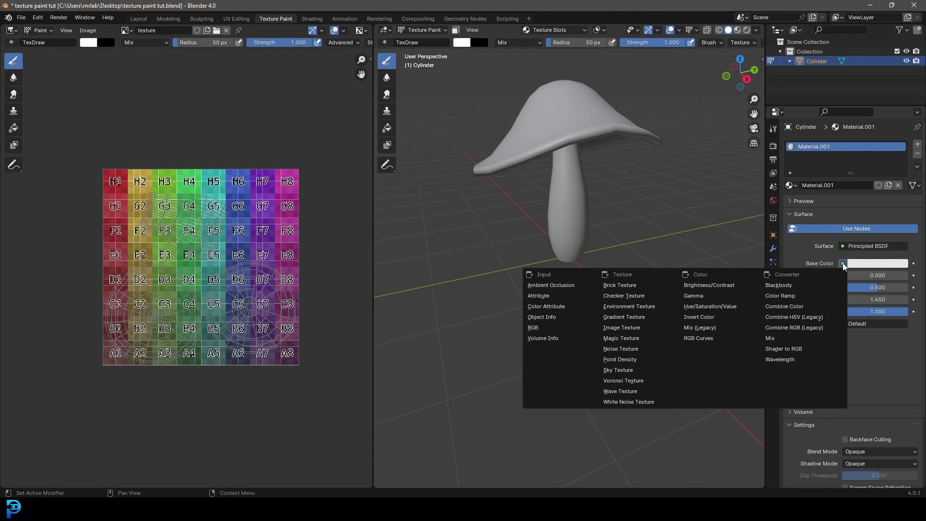
{"action": "left_click", "coordinate": [641, 327]}
{"action": "left_click", "coordinate": [795, 275]}
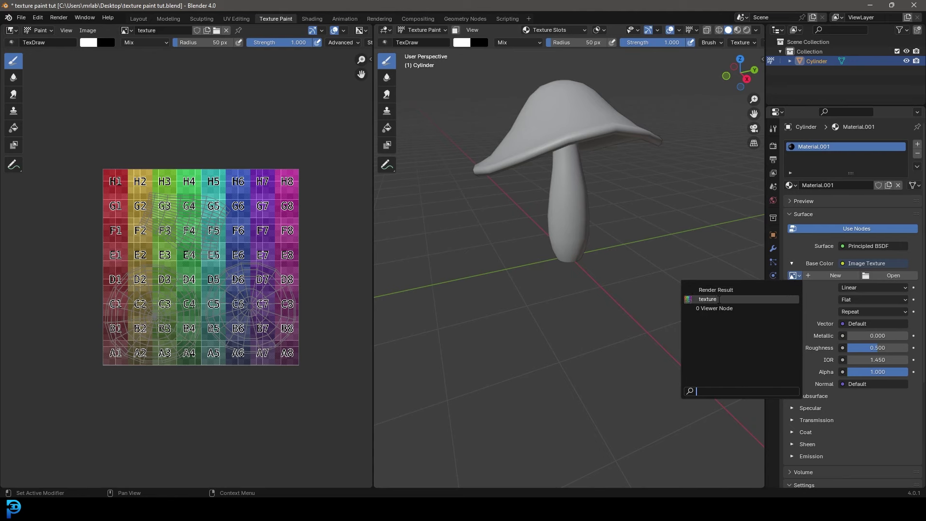
{"action": "left_click", "coordinate": [718, 299]}
- Examine how the color grid maps onto the mushroom's stem, cap underside and cap top
{"action": "middle_click_drag", "start_coordinate": [502, 114], "coordinate": [591, 86]}
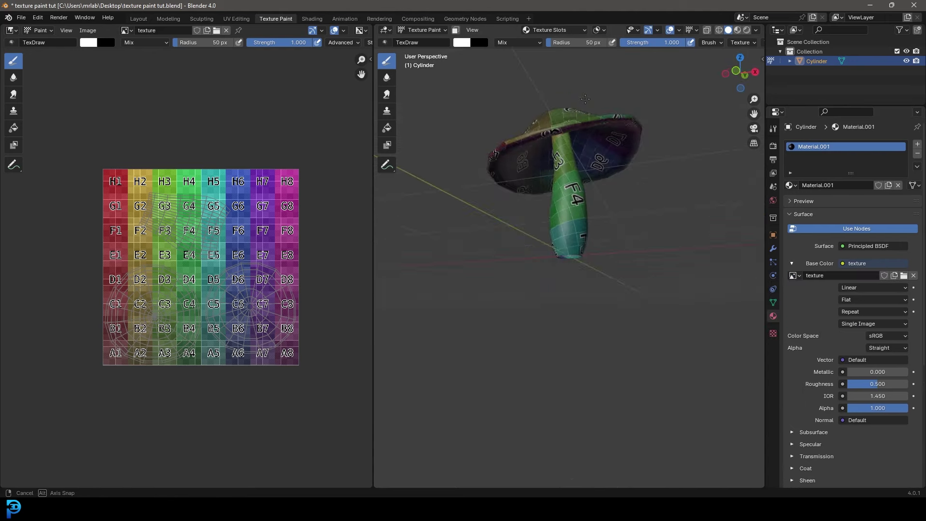
{"action": "scroll", "coordinate": [554, 105], "scroll_direction": "up", "scroll_amount": 4}
{"action": "scroll", "coordinate": [580, 131], "scroll_direction": "down", "scroll_amount": 4}
{"action": "middle_click_drag", "start_coordinate": [581, 131], "coordinate": [538, 140]}
{"action": "scroll", "coordinate": [190, 257], "scroll_direction": "up", "scroll_amount": 3}
{"action": "middle_click_drag", "start_coordinate": [487, 161], "coordinate": [570, 249], "text": "shift"}
{"action": "scroll", "coordinate": [525, 246], "scroll_direction": "up", "scroll_amount": 4}
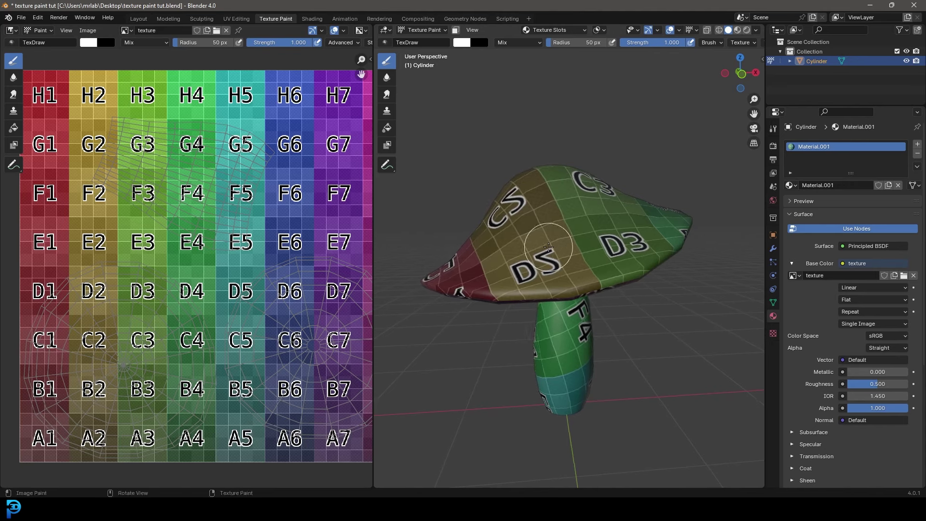
- Set the TexDraw brush radius to 78 px for painting on the mushroom
{"action": "mouse_move", "coordinate": [567, 207]}
{"action": "middle_mouse_down"}
{"action": "mouse_move", "coordinate": [592, 242]}
{"action": "mouse_move", "coordinate": [600, 275]}
{"action": "middle_mouse_up"}
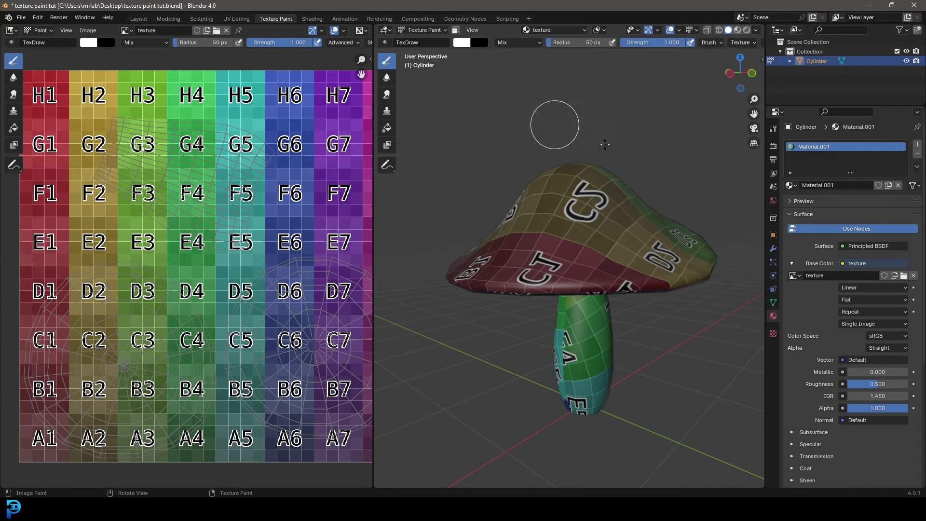
{"action": "mouse_move", "coordinate": [552, 42]}
{"action": "left_mouse_down"}
{"action": "mouse_move", "coordinate": [569, 43]}
{"action": "mouse_move", "coordinate": [560, 42]}
{"action": "left_mouse_up"}
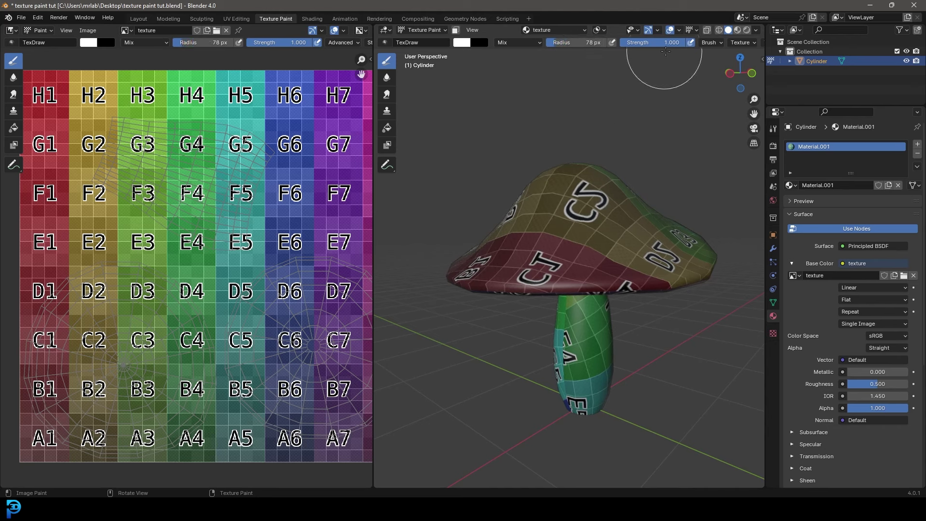
- Set the TexDraw brush radius to 55 px
{"action": "mouse_move", "coordinate": [678, 42]}
{"action": "left_mouse_down"}
{"action": "mouse_move", "coordinate": [636, 45]}
{"action": "mouse_move", "coordinate": [682, 46]}
{"action": "left_mouse_up"}
{"action": "left_click_drag", "start_coordinate": [562, 48], "coordinate": [551, 46]}
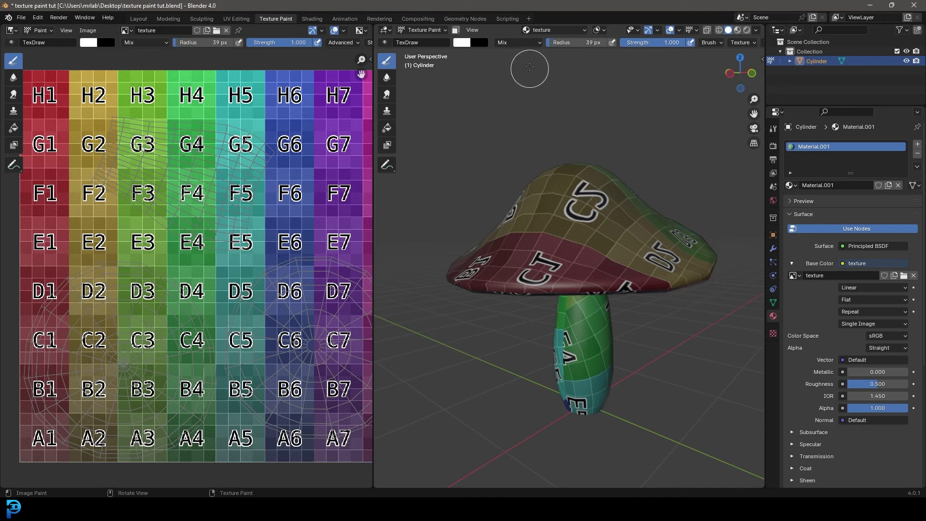
{"action": "left_click_drag", "start_coordinate": [560, 48], "coordinate": [566, 44]}
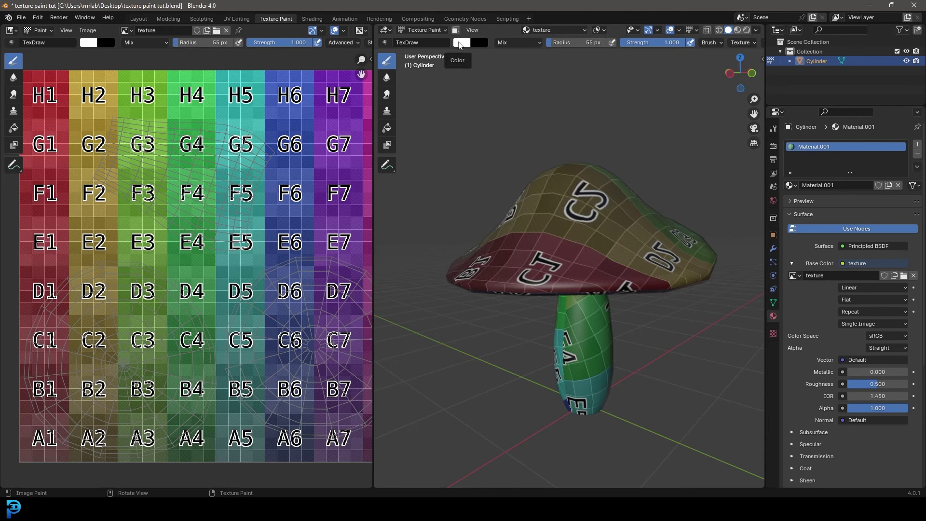
- Change the brush color to a slightly dark red with hue 0.021, saturation 0.860 and value 0.818
{"action": "left_click", "coordinate": [464, 43]}
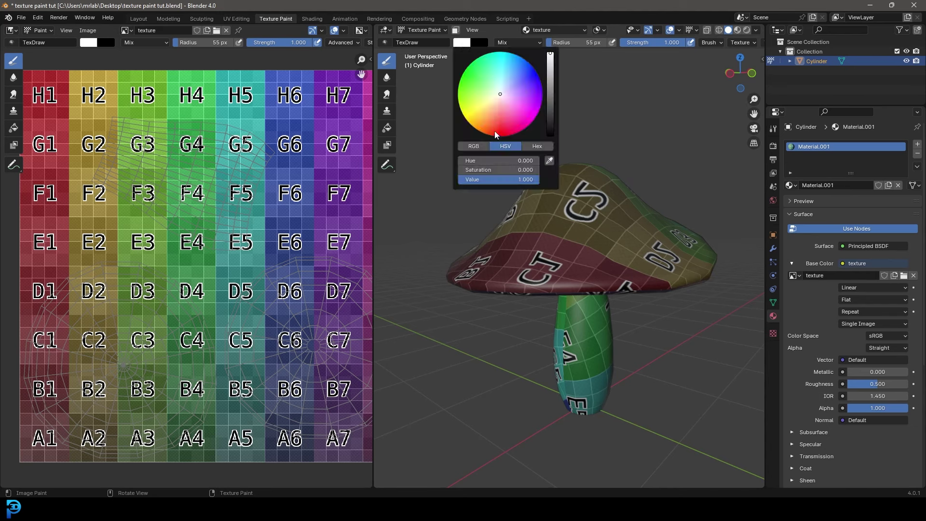
{"action": "left_click_drag", "start_coordinate": [497, 131], "coordinate": [493, 133]}
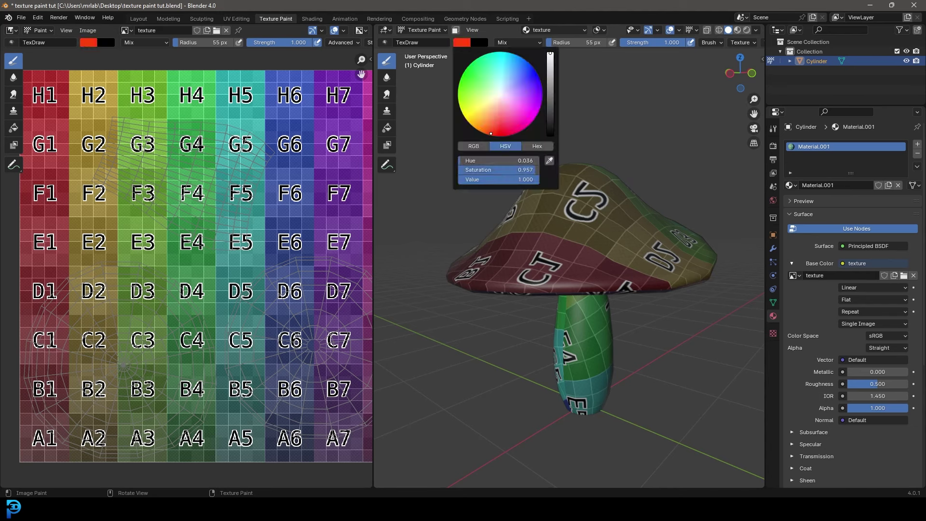
{"action": "left_click_drag", "start_coordinate": [551, 56], "coordinate": [551, 67]}
{"action": "left_click_drag", "start_coordinate": [496, 133], "coordinate": [497, 131]}
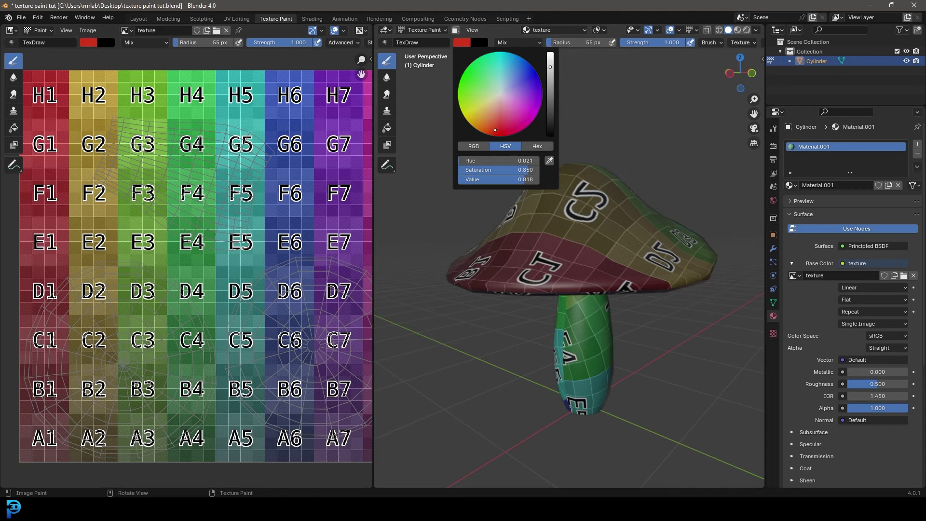
- Try to paint a single red dab on the top of the mushroom cap
{"action": "scroll", "coordinate": [583, 209], "scroll_direction": "down", "scroll_amount": 2}
{"action": "middle_click_drag", "start_coordinate": [583, 208], "coordinate": [589, 256]}
{"action": "scroll", "coordinate": [589, 256], "scroll_direction": "up", "scroll_amount": 4}
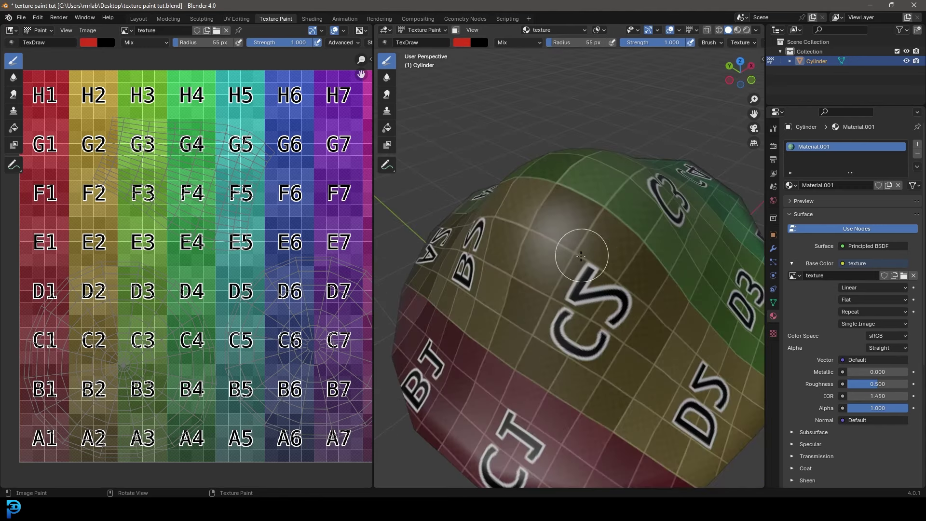
{"action": "left_click", "coordinate": [593, 265]}
- Examine the cap's underside and top to find out where the red dab landed
{"action": "scroll", "coordinate": [597, 271], "scroll_direction": "down", "scroll_amount": 4}
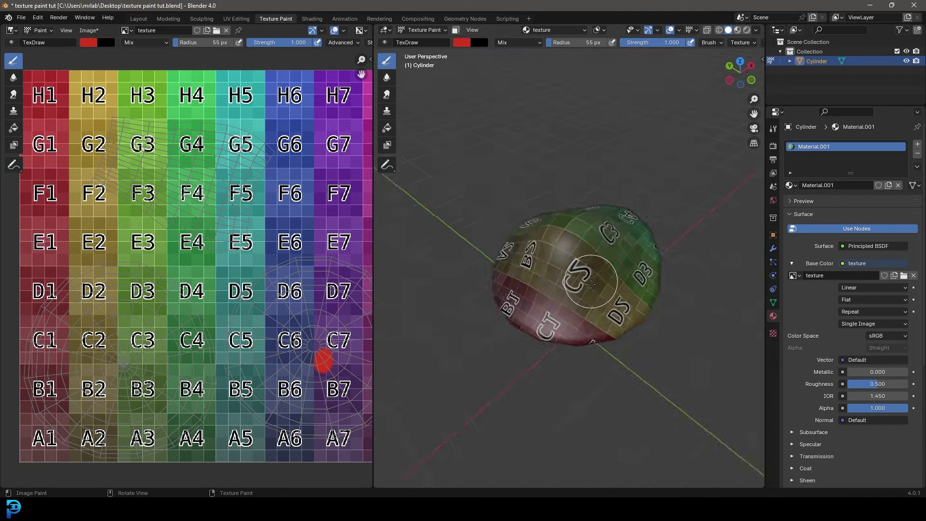
{"action": "middle_click_drag", "start_coordinate": [595, 285], "coordinate": [586, 196]}
{"action": "scroll", "coordinate": [589, 237], "scroll_direction": "up", "scroll_amount": 5}
{"action": "mouse_move", "coordinate": [603, 247]}
{"action": "middle_mouse_down"}
{"action": "mouse_move", "coordinate": [609, 229]}
{"action": "mouse_move", "coordinate": [587, 247]}
{"action": "middle_mouse_up"}
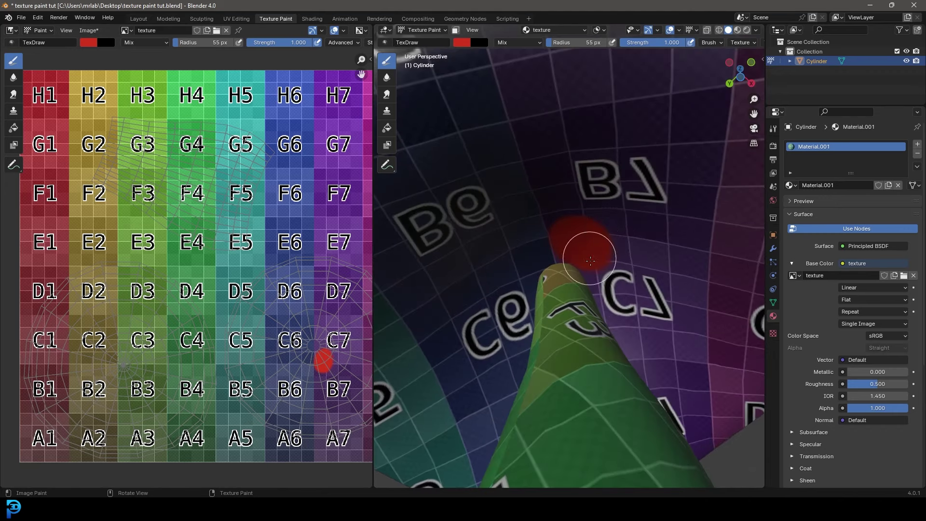
{"action": "scroll", "coordinate": [588, 246], "scroll_direction": "down", "scroll_amount": 2}
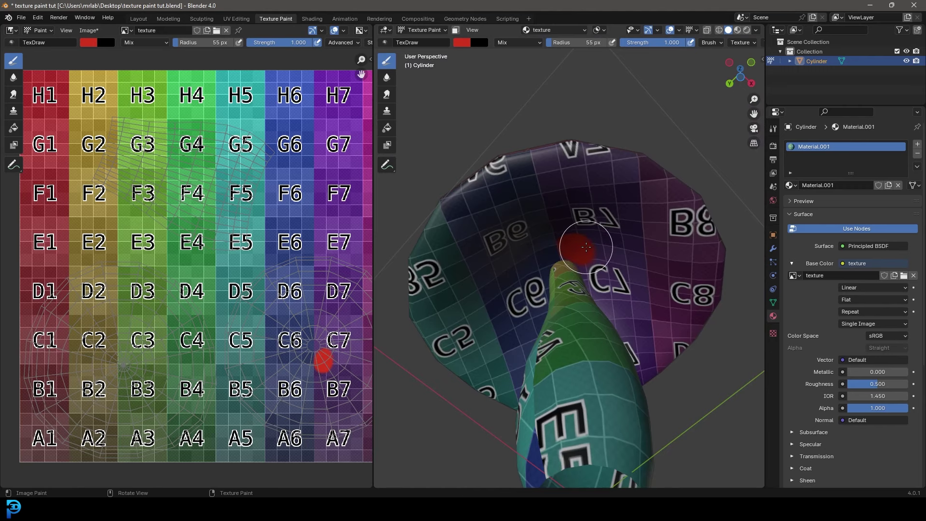
{"action": "scroll", "coordinate": [586, 247], "scroll_direction": "down", "scroll_amount": 3}
{"action": "middle_click_drag", "start_coordinate": [554, 233], "coordinate": [595, 215]}
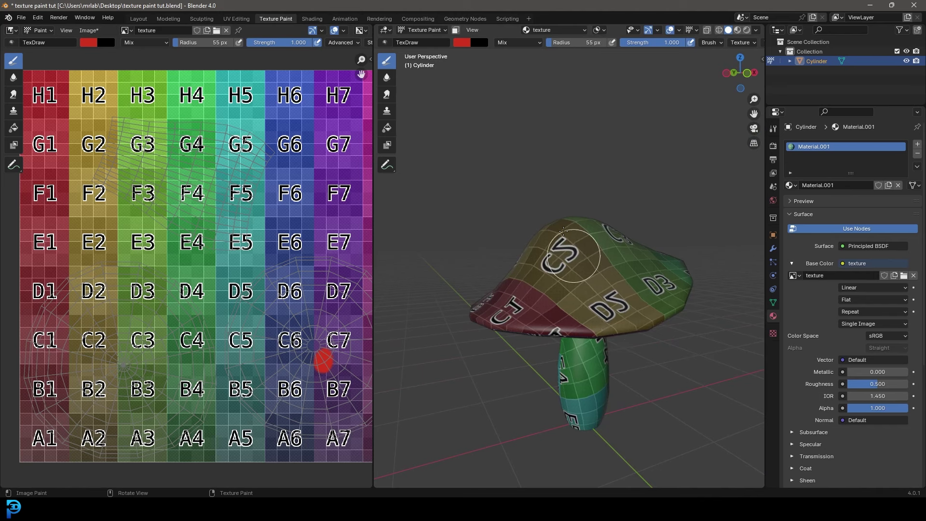
- Switch the mushroom to Edit Mode and display its face normals
{"action": "left_click", "coordinate": [424, 30]}
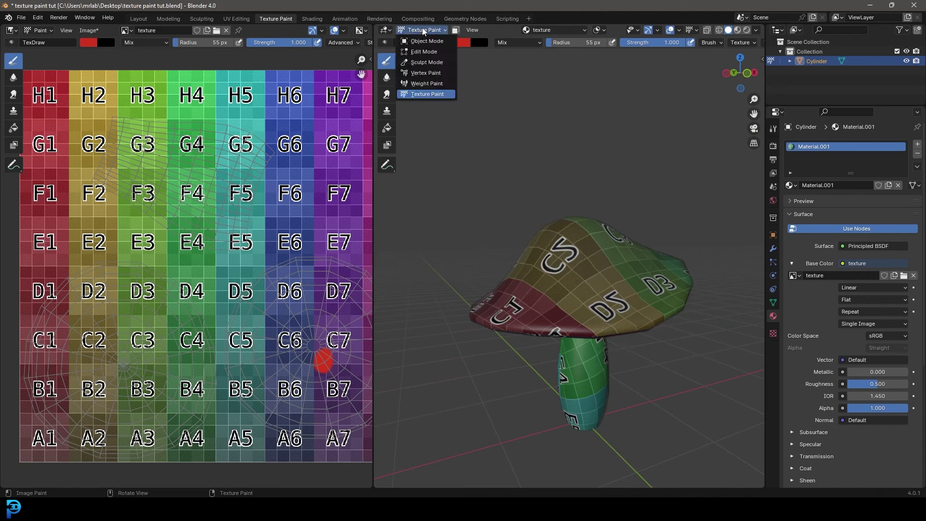
{"action": "middle_click_drag", "start_coordinate": [626, 98], "coordinate": [620, 89]}
{"action": "scroll", "coordinate": [622, 28], "scroll_direction": "down", "scroll_amount": 4}
{"action": "scroll", "coordinate": [639, 30], "scroll_direction": "down", "scroll_amount": 3}
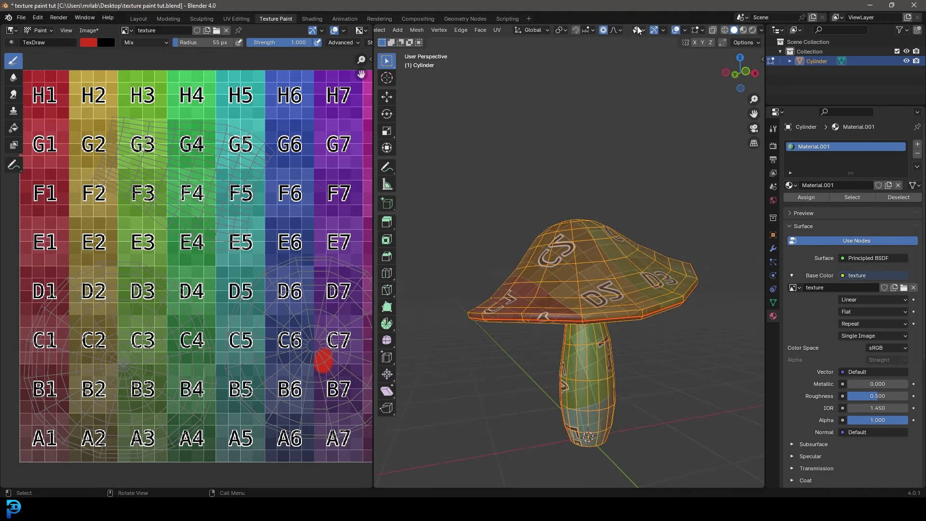
{"action": "left_click", "coordinate": [693, 29]}
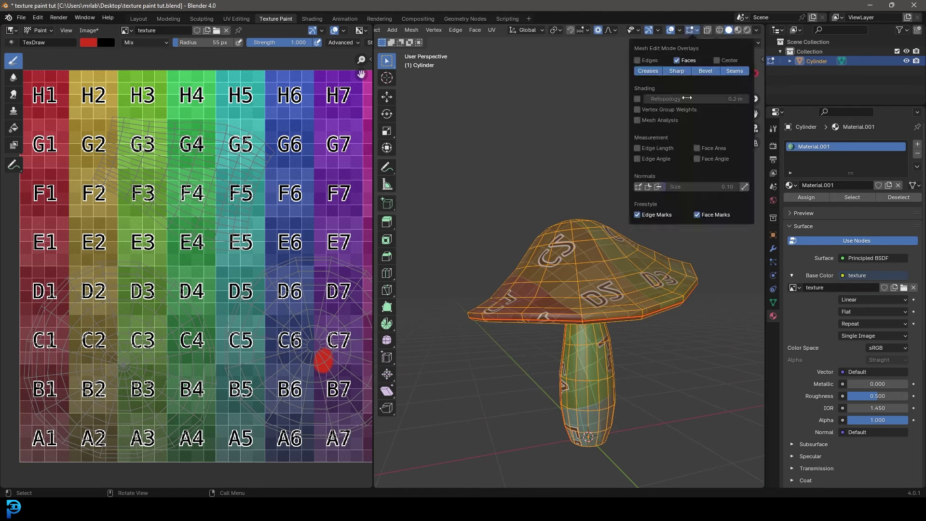
{"action": "left_click", "coordinate": [657, 187]}
- Check the face normals in wireframe, recalculate all of the mushroom's normals outside, and return to solid shading
{"action": "mouse_move", "coordinate": [629, 193]}
{"action": "middle_mouse_down"}
{"action": "mouse_move", "coordinate": [593, 279]}
{"action": "mouse_move", "coordinate": [613, 267]}
{"action": "middle_mouse_up"}
{"action": "key", "text": "alt+z"}
{"action": "scroll", "coordinate": [578, 235], "scroll_direction": "down", "scroll_amount": 4}
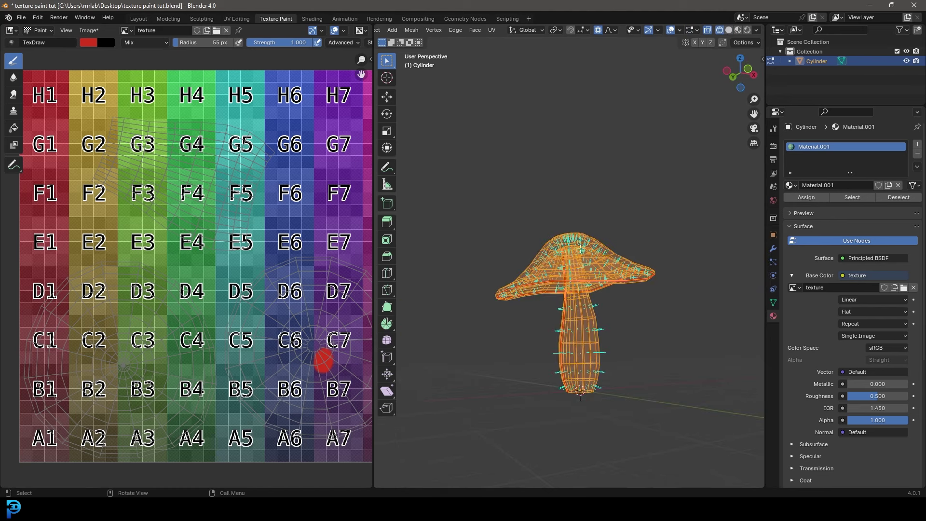
{"action": "scroll", "coordinate": [573, 254], "scroll_direction": "up", "scroll_amount": 2}
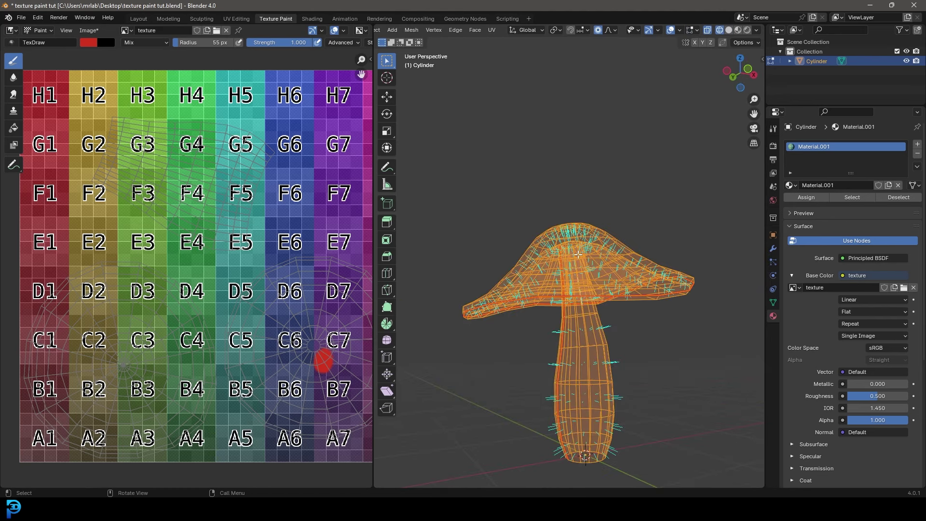
{"action": "key", "text": "alt+n"}
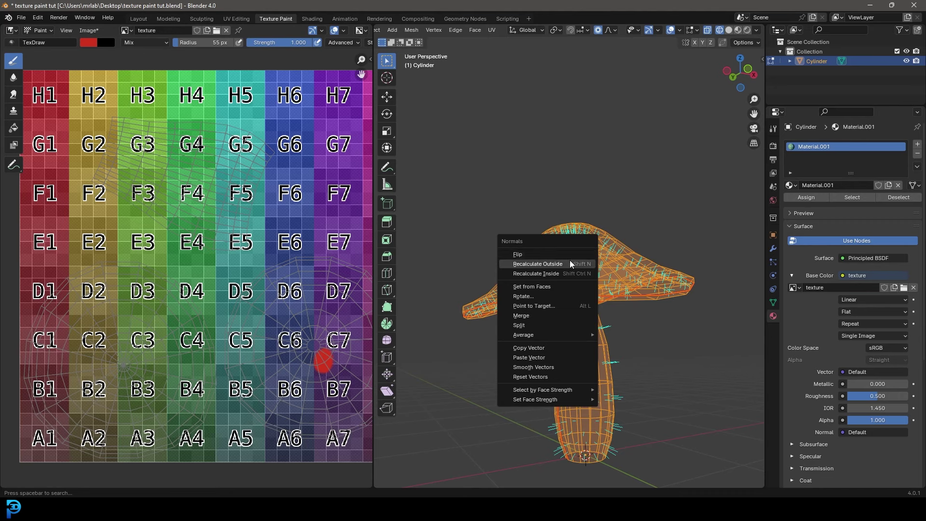
{"action": "left_click", "coordinate": [569, 261]}
{"action": "key", "text": "z"}
{"action": "left_click", "coordinate": [716, 245]}
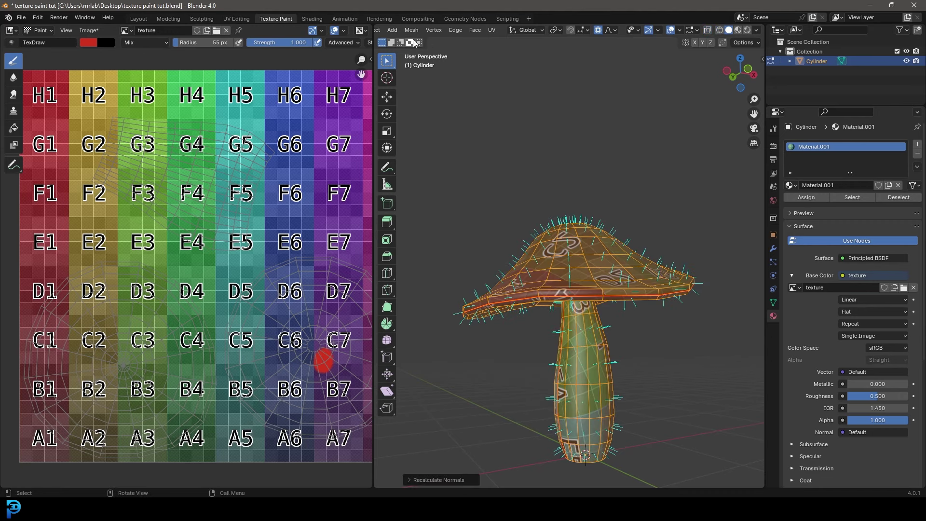
- Return to Texture Paint mode and paint a red patch near the center of the cap's top
{"action": "scroll", "coordinate": [565, 28], "scroll_direction": "up", "scroll_amount": 5}
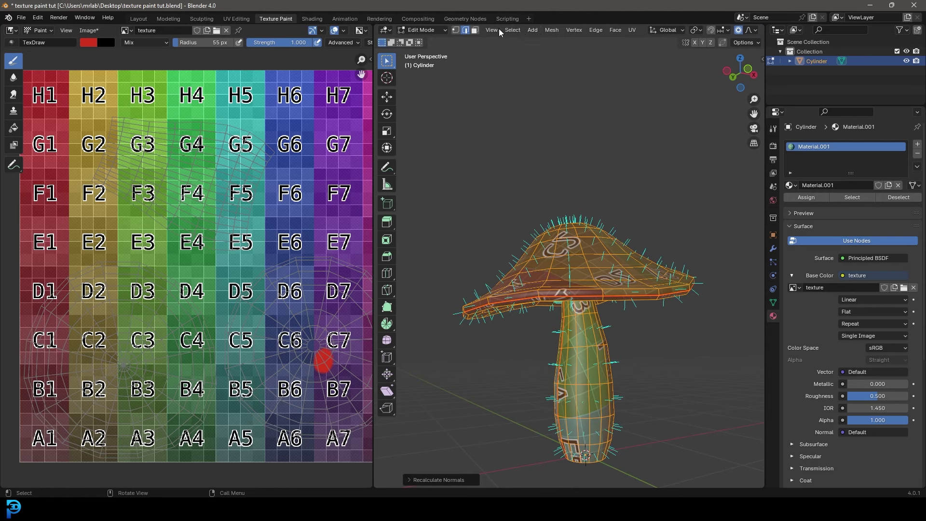
{"action": "left_click", "coordinate": [430, 29]}
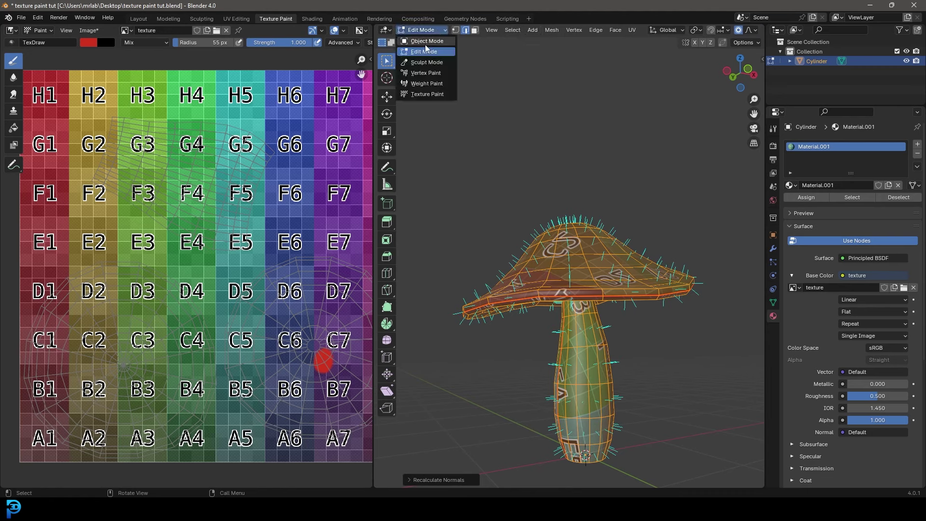
{"action": "left_click", "coordinate": [441, 94]}
{"action": "middle_click_drag", "start_coordinate": [519, 230], "coordinate": [589, 316]}
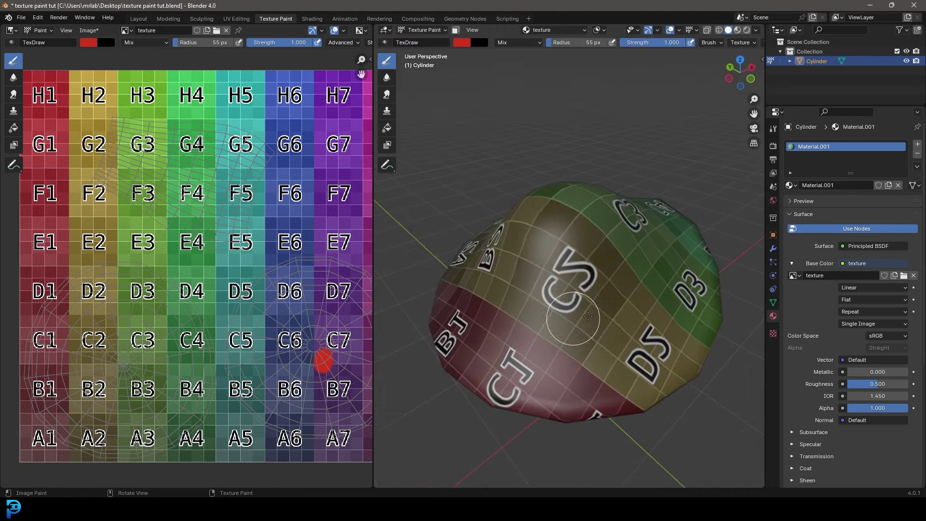
{"action": "mouse_move", "coordinate": [595, 241]}
{"action": "left_mouse_down"}
{"action": "mouse_move", "coordinate": [600, 264]}
{"action": "mouse_move", "coordinate": [583, 267]}
{"action": "left_mouse_up"}
{"action": "scroll", "coordinate": [583, 295], "scroll_direction": "down", "scroll_amount": 4}
{"action": "middle_click_drag", "start_coordinate": [585, 314], "coordinate": [592, 346]}
{"action": "scroll", "coordinate": [581, 283], "scroll_direction": "up", "scroll_amount": 3}
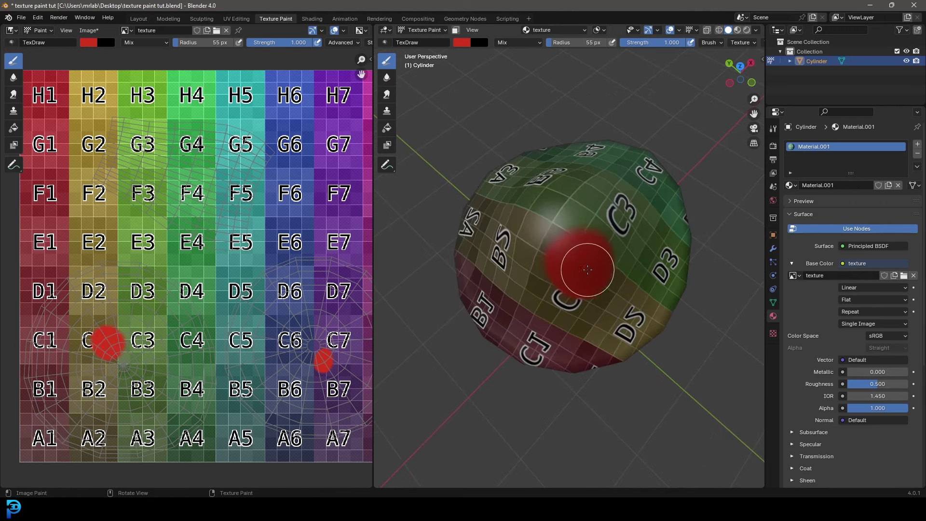
- Cover the whole top of the mushroom cap with red, painting from the top view
{"action": "scroll", "coordinate": [565, 237], "scroll_direction": "down", "scroll_amount": 3}
{"action": "key", "text": "KP_7"}
{"action": "scroll", "coordinate": [591, 269], "scroll_direction": "up", "scroll_amount": 3}
{"action": "mouse_move", "coordinate": [591, 269]}
{"action": "left_mouse_down"}
{"action": "mouse_move", "coordinate": [599, 244]}
{"action": "mouse_move", "coordinate": [588, 237]}
{"action": "mouse_move", "coordinate": [513, 285]}
{"action": "mouse_move", "coordinate": [529, 281]}
{"action": "mouse_move", "coordinate": [591, 192]}
{"action": "mouse_move", "coordinate": [544, 141]}
{"action": "mouse_move", "coordinate": [611, 119]}
{"action": "left_mouse_up"}
{"action": "mouse_move", "coordinate": [481, 307]}
{"action": "left_mouse_down"}
{"action": "mouse_move", "coordinate": [672, 310]}
{"action": "mouse_move", "coordinate": [585, 347]}
{"action": "mouse_move", "coordinate": [706, 271]}
{"action": "left_mouse_up"}
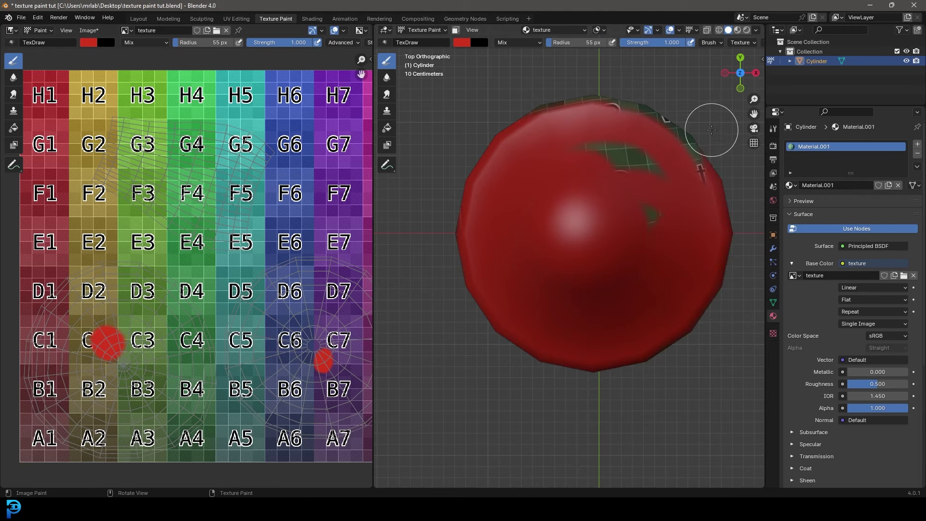
{"action": "left_click_drag", "start_coordinate": [648, 162], "coordinate": [656, 280]}
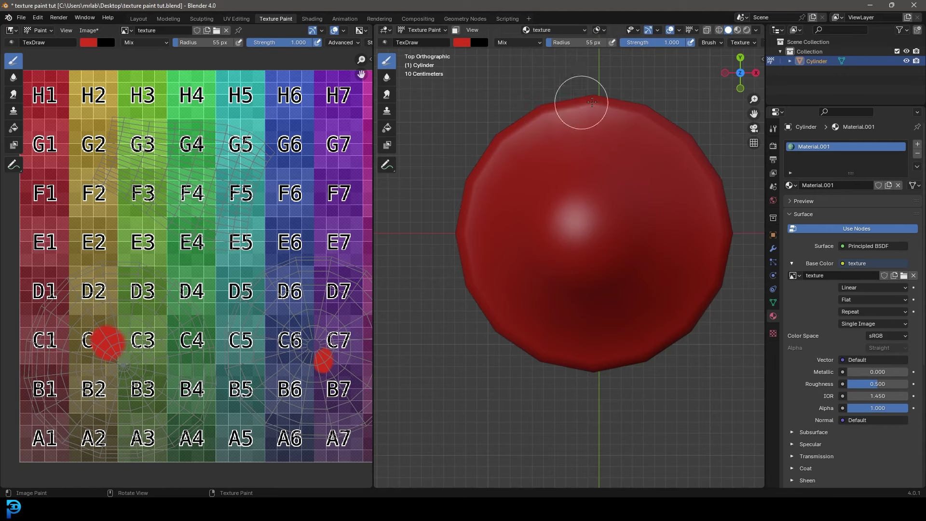
{"action": "scroll", "coordinate": [201, 375], "scroll_direction": "down", "scroll_amount": 3}
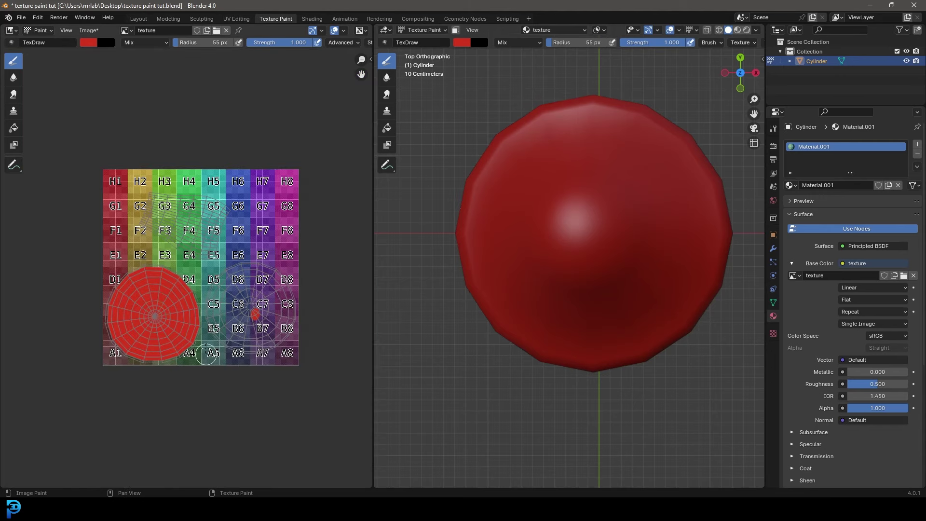
- Change the brush color to a light brown of about hue 0.095, saturation 0.507 and value 0.659 for the cap's underside
{"action": "middle_click_drag", "start_coordinate": [617, 399], "coordinate": [633, 230]}
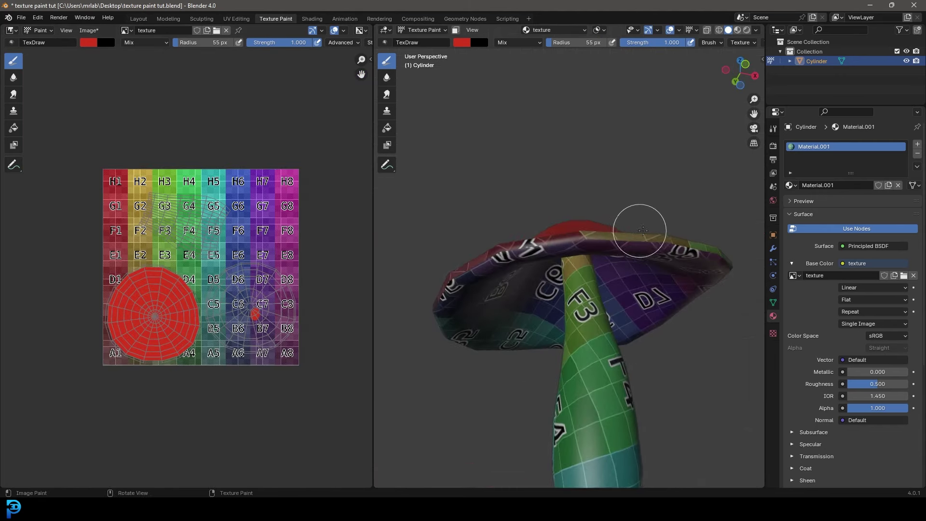
{"action": "scroll", "coordinate": [277, 310], "scroll_direction": "up", "scroll_amount": 3}
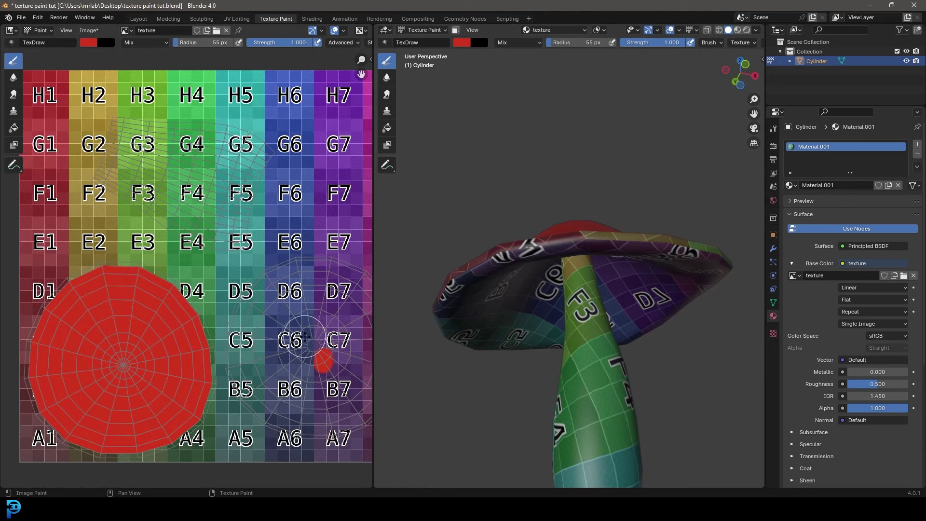
{"action": "middle_click_drag", "start_coordinate": [300, 334], "coordinate": [229, 299]}
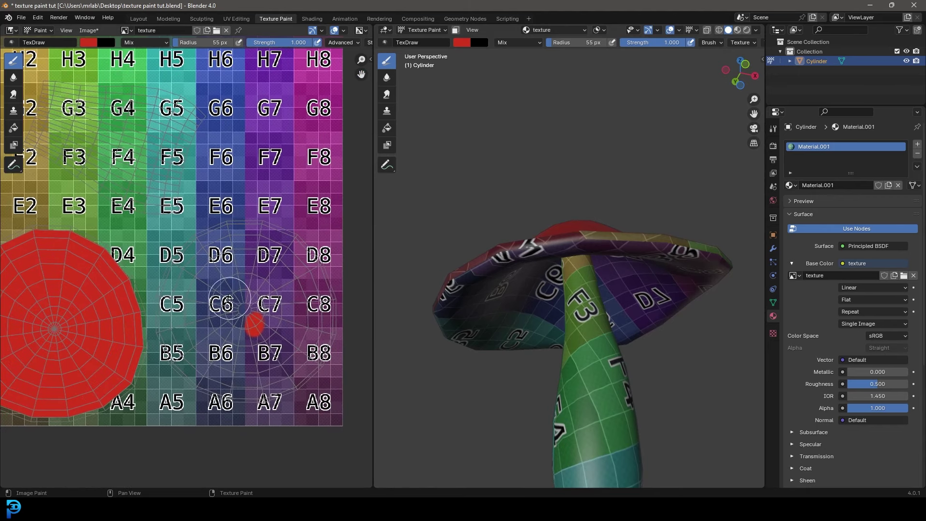
{"action": "left_click", "coordinate": [462, 43]}
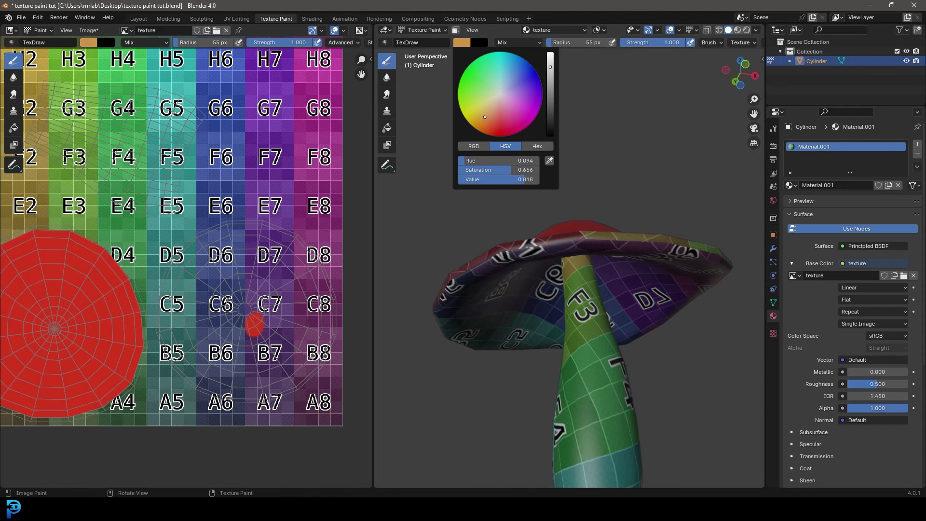
{"action": "left_click_drag", "start_coordinate": [552, 79], "coordinate": [551, 80]}
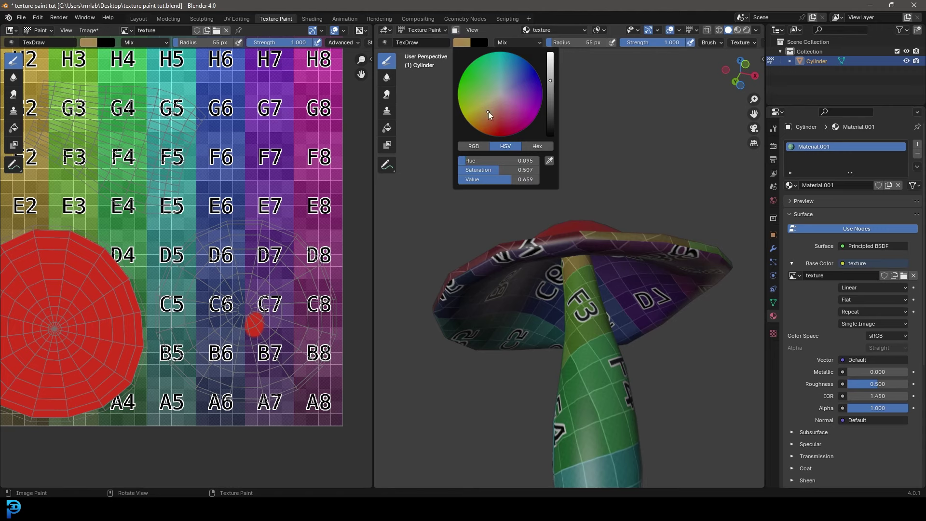
- Paint light brown over the middle of the cap's underside, on both the model and its UV island in the image
{"action": "middle_click_drag", "start_coordinate": [540, 270], "coordinate": [619, 253]}
{"action": "mouse_move", "coordinate": [500, 221]}
{"action": "left_mouse_down"}
{"action": "mouse_move", "coordinate": [491, 239]}
{"action": "mouse_move", "coordinate": [583, 182]}
{"action": "left_mouse_up"}
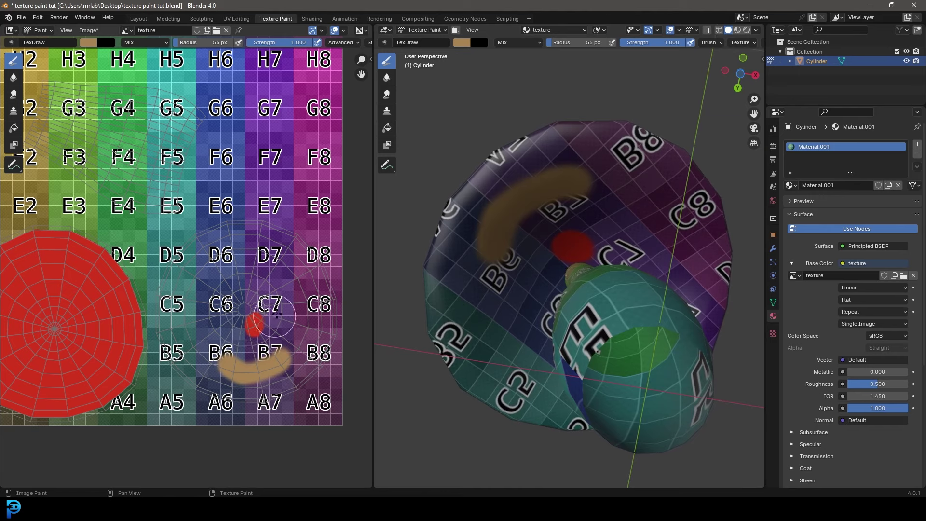
{"action": "middle_click_drag", "start_coordinate": [251, 323], "coordinate": [235, 296]}
{"action": "scroll", "coordinate": [247, 297], "scroll_direction": "up", "scroll_amount": 2}
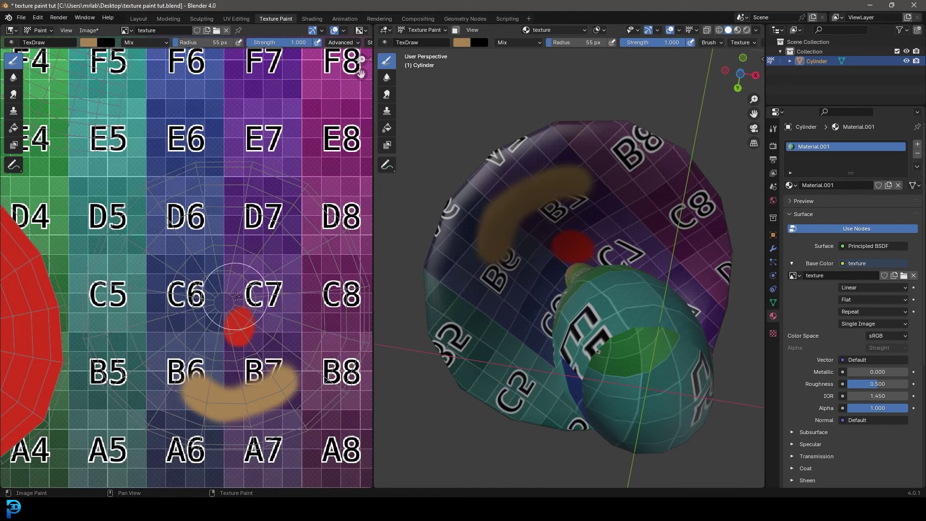
{"action": "mouse_move", "coordinate": [235, 319]}
{"action": "left_mouse_down"}
{"action": "mouse_move", "coordinate": [217, 294]}
{"action": "mouse_move", "coordinate": [203, 314]}
{"action": "mouse_move", "coordinate": [269, 290]}
{"action": "mouse_move", "coordinate": [176, 284]}
{"action": "left_mouse_up"}
{"action": "scroll", "coordinate": [322, 284], "scroll_direction": "down", "scroll_amount": 3}
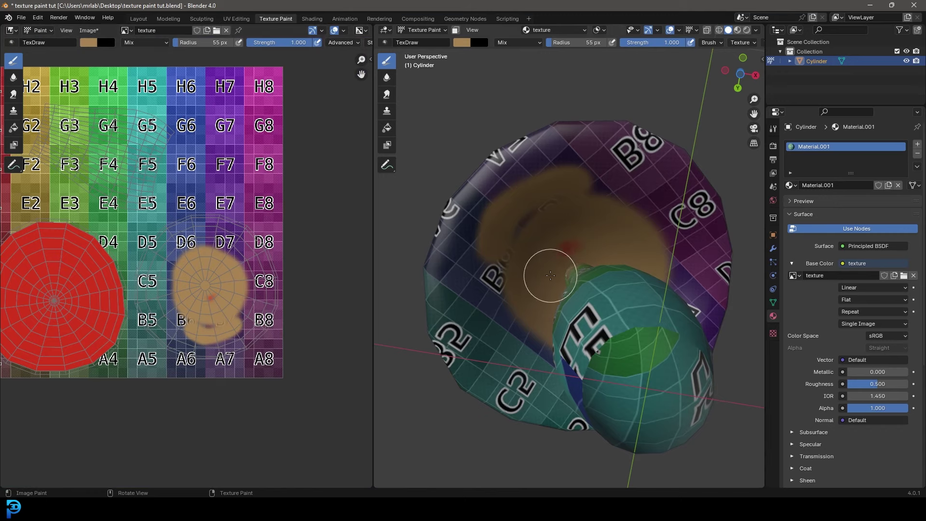
- Cover the rest of the cap underside's UV island out to its edges with light brown, resizing the brush to 87 px
{"action": "scroll", "coordinate": [271, 294], "scroll_direction": "up", "scroll_amount": 3}
{"action": "mouse_move", "coordinate": [488, 289]}
{"action": "middle_mouse_down"}
{"action": "mouse_move", "coordinate": [545, 207]}
{"action": "mouse_move", "coordinate": [492, 285]}
{"action": "middle_mouse_up"}
{"action": "mouse_move", "coordinate": [241, 223]}
{"action": "left_mouse_down"}
{"action": "mouse_move", "coordinate": [130, 367]}
{"action": "mouse_move", "coordinate": [206, 344]}
{"action": "left_mouse_up"}
{"action": "key", "text": "f"}
{"action": "left_click", "coordinate": [272, 361]}
{"action": "mouse_move", "coordinate": [254, 276]}
{"action": "left_mouse_down"}
{"action": "mouse_move", "coordinate": [183, 309]}
{"action": "mouse_move", "coordinate": [200, 248]}
{"action": "mouse_move", "coordinate": [145, 290]}
{"action": "mouse_move", "coordinate": [189, 357]}
{"action": "mouse_move", "coordinate": [255, 328]}
{"action": "mouse_move", "coordinate": [239, 385]}
{"action": "mouse_move", "coordinate": [154, 345]}
{"action": "mouse_move", "coordinate": [164, 207]}
{"action": "mouse_move", "coordinate": [261, 251]}
{"action": "left_mouse_up"}
{"action": "key", "text": "f"}
{"action": "left_click", "coordinate": [225, 256]}
{"action": "mouse_move", "coordinate": [204, 203]}
{"action": "left_mouse_down"}
{"action": "mouse_move", "coordinate": [120, 283]}
{"action": "mouse_move", "coordinate": [136, 375]}
{"action": "mouse_move", "coordinate": [236, 454]}
{"action": "mouse_move", "coordinate": [310, 359]}
{"action": "mouse_move", "coordinate": [283, 205]}
{"action": "mouse_move", "coordinate": [172, 202]}
{"action": "mouse_move", "coordinate": [311, 328]}
{"action": "mouse_move", "coordinate": [289, 399]}
{"action": "mouse_move", "coordinate": [169, 393]}
{"action": "mouse_move", "coordinate": [120, 335]}
{"action": "mouse_move", "coordinate": [124, 245]}
{"action": "mouse_move", "coordinate": [233, 176]}
{"action": "mouse_move", "coordinate": [299, 354]}
{"action": "left_mouse_up"}
{"action": "scroll", "coordinate": [257, 337], "scroll_direction": "down", "scroll_amount": 5}
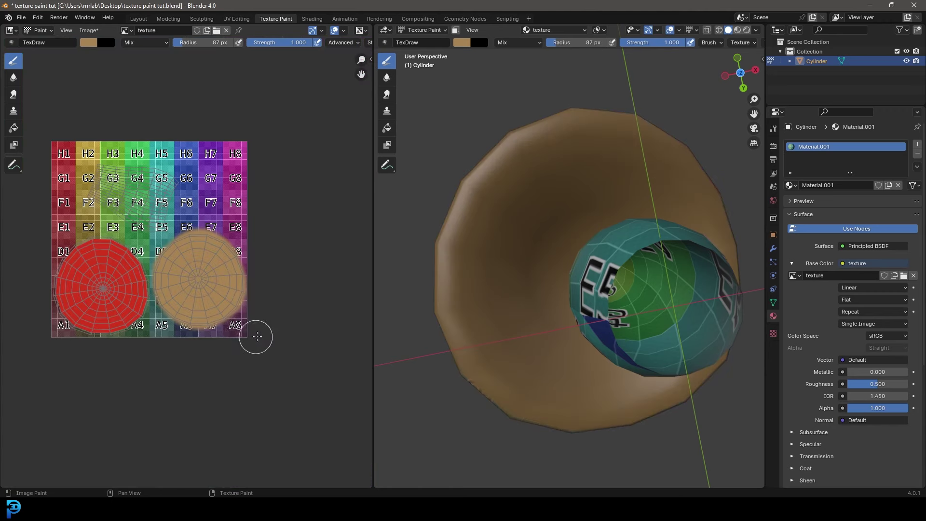
- Darken the brush color to a deeper brown for shading the cap's underside
{"action": "scroll", "coordinate": [203, 291], "scroll_direction": "up", "scroll_amount": 2}
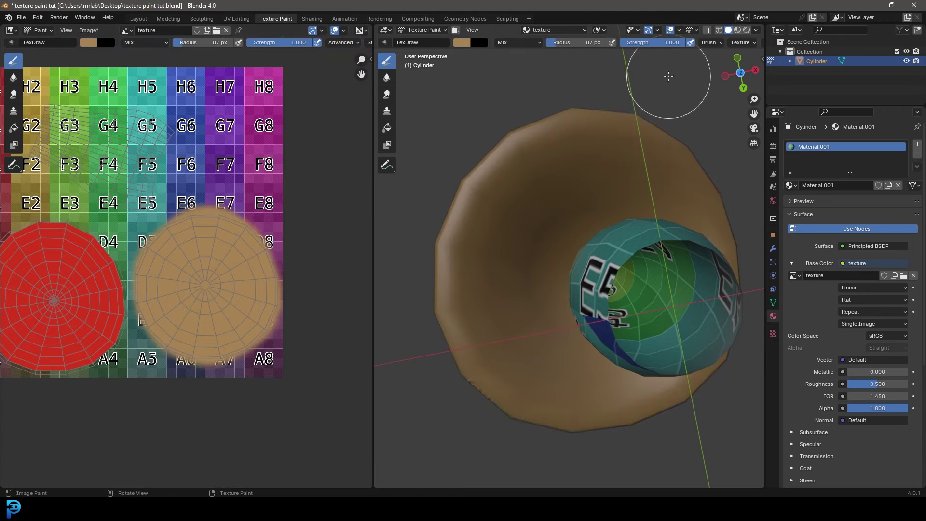
{"action": "left_click", "coordinate": [467, 43]}
{"action": "left_click_drag", "start_coordinate": [549, 82], "coordinate": [550, 95]}
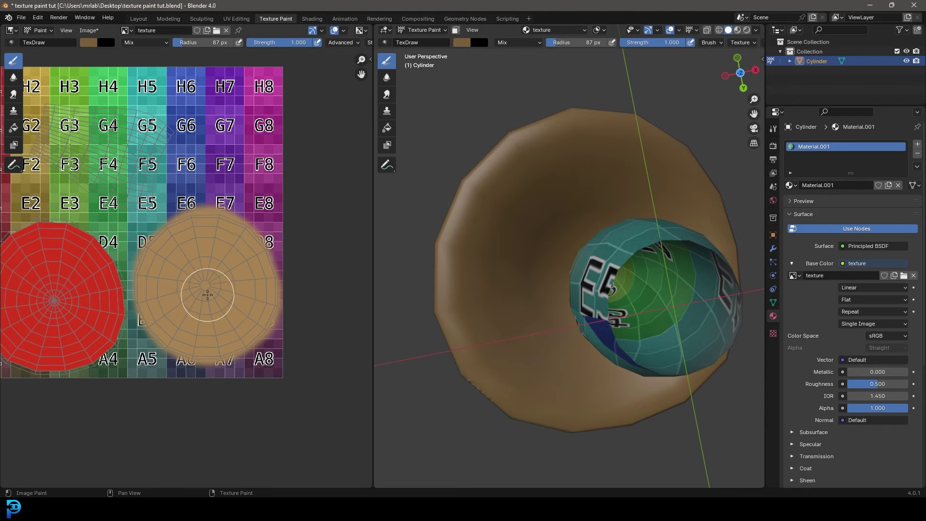
- Shade the middle of the cap underside's UV island with the deeper brown, enlarging the brush to 172 px and 204 px
{"action": "scroll", "coordinate": [208, 295], "scroll_direction": "up", "scroll_amount": 1}
{"action": "key", "text": "f"}
{"action": "left_click", "coordinate": [270, 290]}
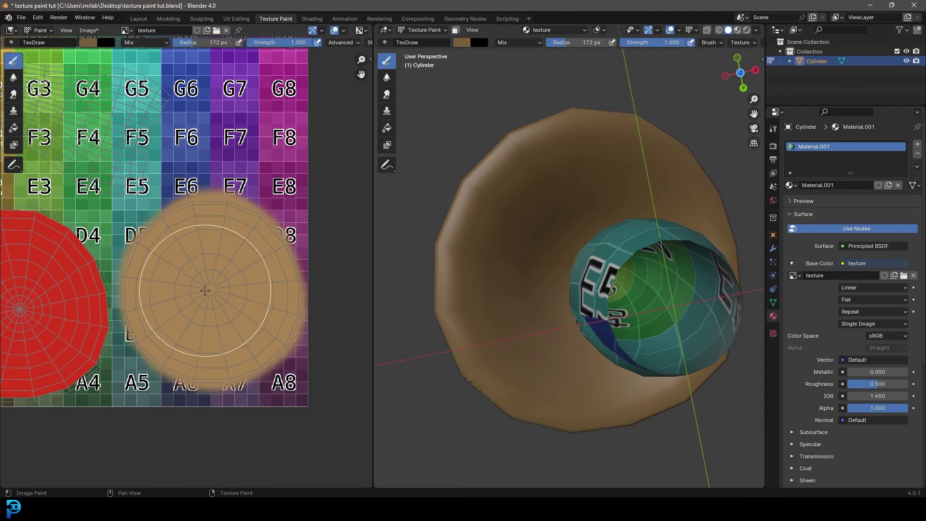
{"action": "left_click", "coordinate": [211, 292]}
{"action": "key", "text": "f"}
{"action": "left_click", "coordinate": [224, 297]}
{"action": "left_click", "coordinate": [209, 295]}
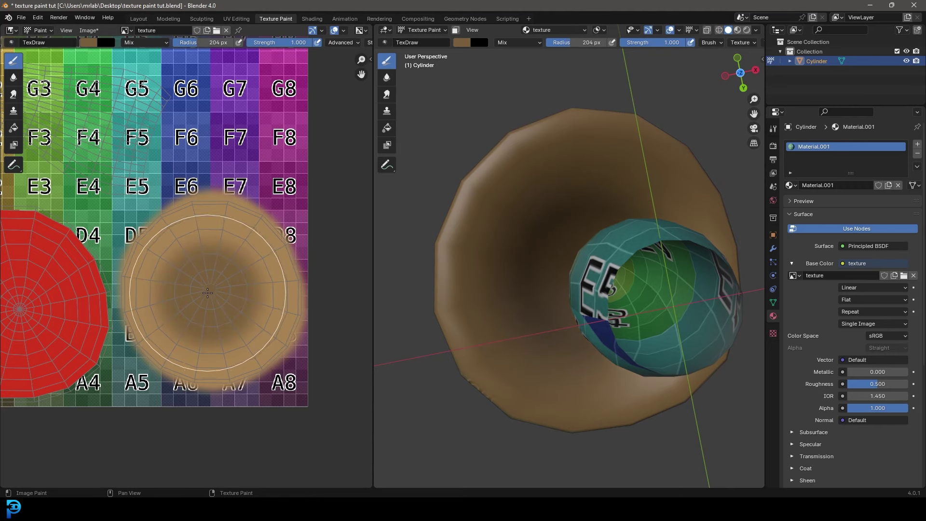
- Darken the brush color to a value of 0.347 and dab the very center of the cap underside's UV island with an 84 px brush
{"action": "left_click", "coordinate": [462, 43]}
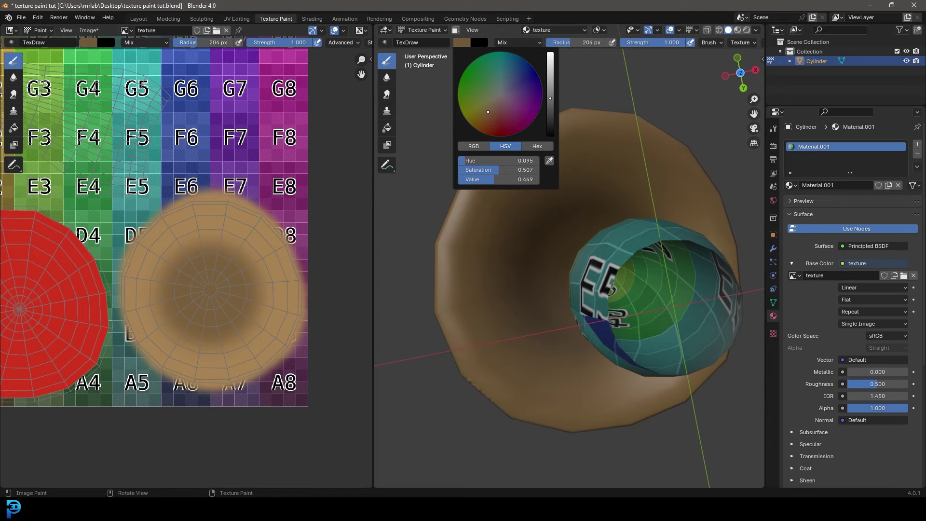
{"action": "left_click_drag", "start_coordinate": [550, 99], "coordinate": [550, 109]}
{"action": "scroll", "coordinate": [280, 235], "scroll_direction": "up", "scroll_amount": 5}
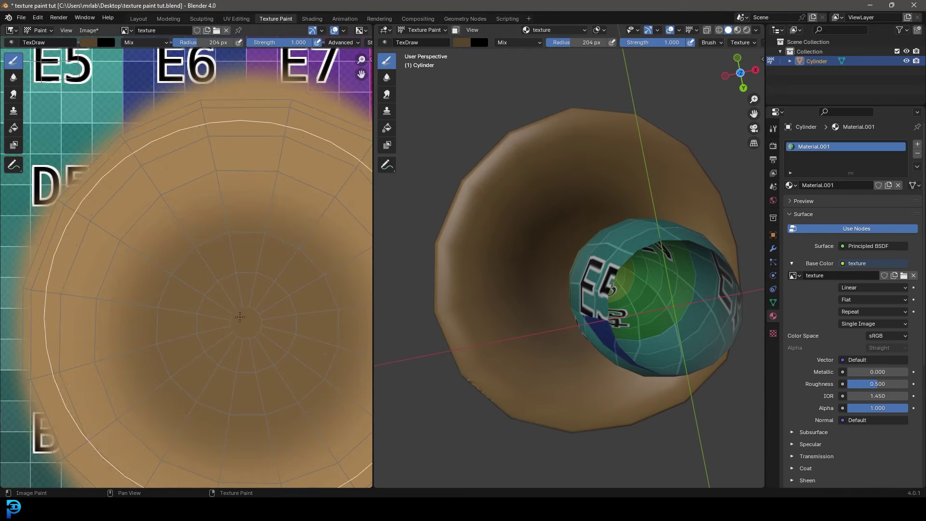
{"action": "key", "text": "f"}
{"action": "left_click", "coordinate": [328, 324]}
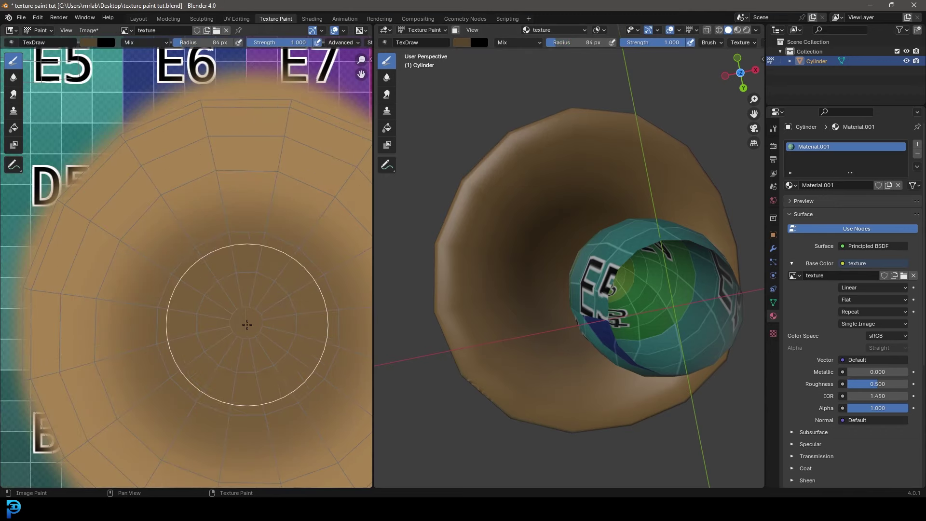
{"action": "left_click", "coordinate": [247, 324]}
{"action": "scroll", "coordinate": [231, 331], "scroll_direction": "down", "scroll_amount": 4}
{"action": "mouse_move", "coordinate": [392, 331]}
{"action": "middle_mouse_down"}
{"action": "mouse_move", "coordinate": [579, 238]}
{"action": "mouse_move", "coordinate": [605, 310]}
{"action": "mouse_move", "coordinate": [608, 302]}
{"action": "middle_mouse_up"}
{"action": "middle_click_drag", "start_coordinate": [394, 331], "coordinate": [550, 308]}
{"action": "scroll", "coordinate": [579, 198], "scroll_direction": "down", "scroll_amount": 2}
{"action": "middle_click_drag", "start_coordinate": [579, 197], "coordinate": [568, 259]}
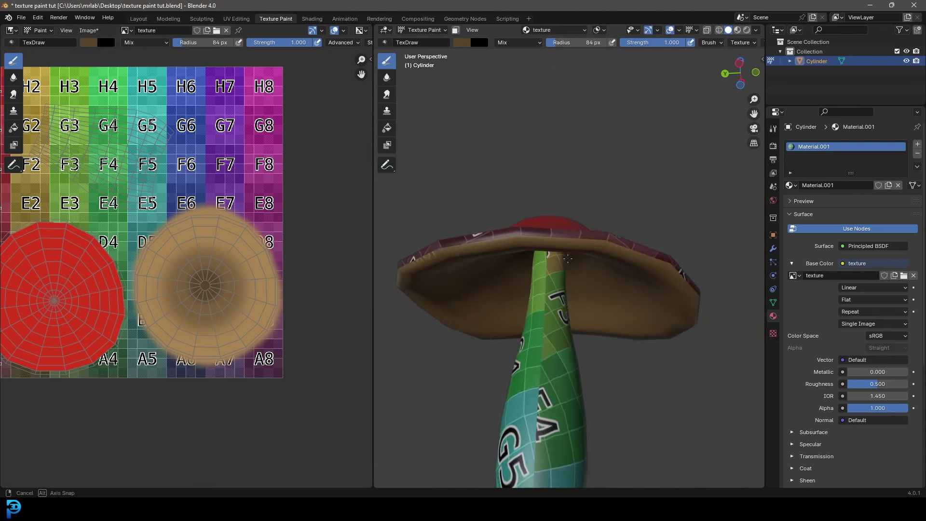
- Sample the red of the cap's UV island as the brush color and inspect the cap's rim on the model
{"action": "left_click", "coordinate": [465, 43]}
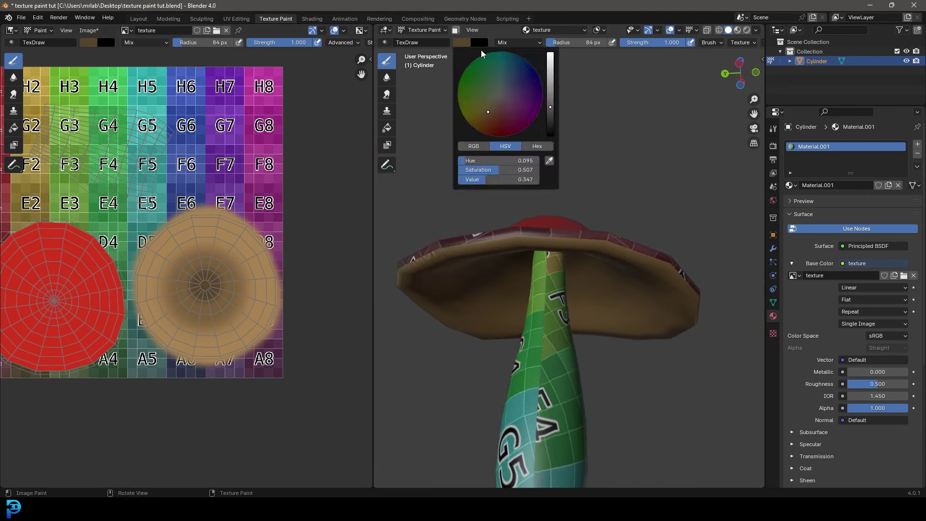
{"action": "left_click", "coordinate": [549, 161]}
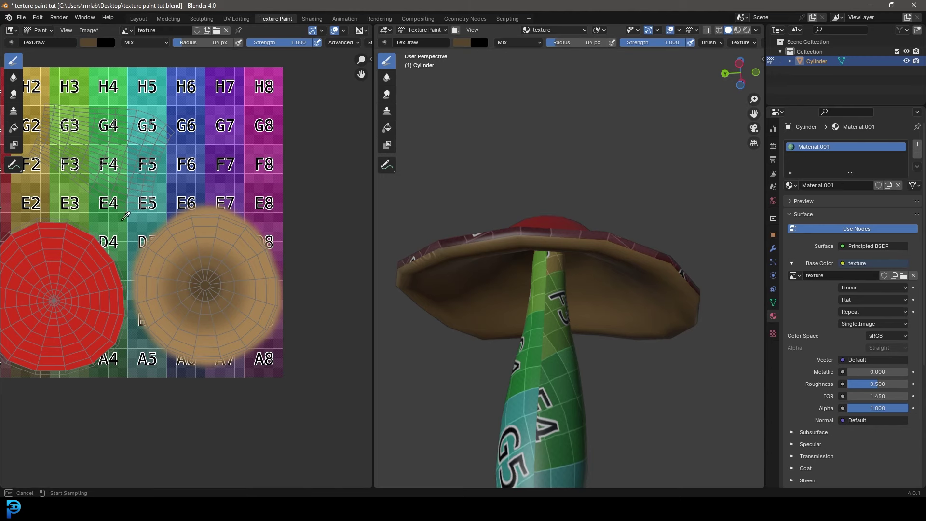
{"action": "left_click", "coordinate": [74, 256]}
{"action": "middle_click_drag", "start_coordinate": [595, 248], "coordinate": [579, 266]}
{"action": "scroll", "coordinate": [557, 325], "scroll_direction": "up", "scroll_amount": 3}
{"action": "scroll", "coordinate": [498, 341], "scroll_direction": "down", "scroll_amount": 3}
{"action": "mouse_move", "coordinate": [533, 305]}
{"action": "middle_mouse_down"}
{"action": "mouse_move", "coordinate": [516, 267]}
{"action": "mouse_move", "coordinate": [560, 279]}
{"action": "mouse_move", "coordinate": [562, 299]}
{"action": "mouse_move", "coordinate": [563, 257]}
{"action": "middle_mouse_up"}
{"action": "scroll", "coordinate": [502, 287], "scroll_direction": "up", "scroll_amount": 1}
- Paint red with a 29 px brush past the left and bottom edges of the red cap's UV island
{"action": "middle_click_drag", "start_coordinate": [35, 291], "coordinate": [203, 289]}
{"action": "scroll", "coordinate": [209, 289], "scroll_direction": "up", "scroll_amount": 5}
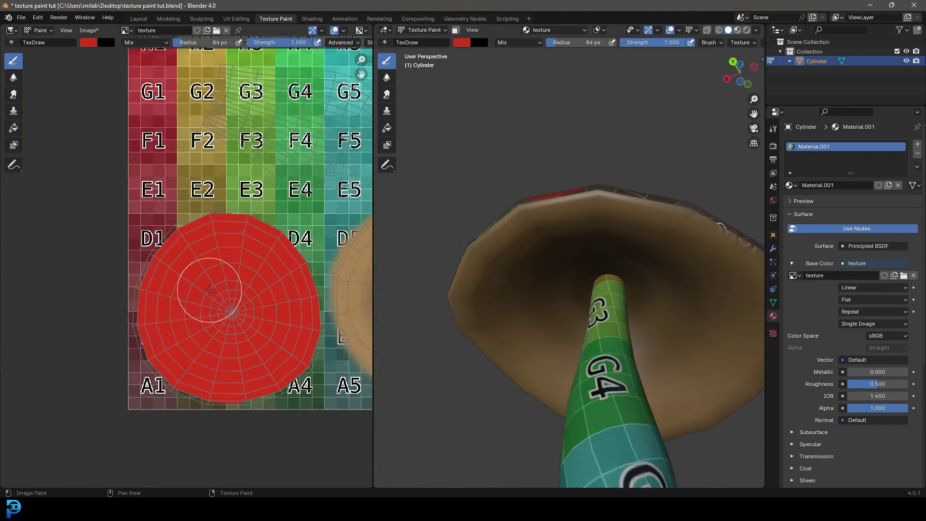
{"action": "key", "text": "f"}
{"action": "left_click", "coordinate": [128, 289]}
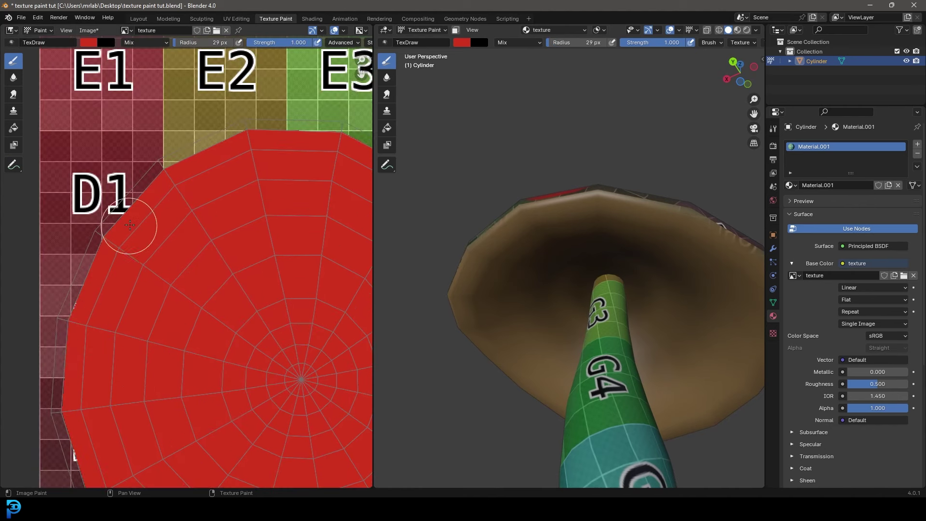
{"action": "middle_click_drag", "start_coordinate": [129, 227], "coordinate": [147, 241]}
{"action": "mouse_move", "coordinate": [178, 204]}
{"action": "left_mouse_down"}
{"action": "mouse_move", "coordinate": [83, 299]}
{"action": "mouse_move", "coordinate": [83, 389]}
{"action": "left_mouse_up"}
{"action": "scroll", "coordinate": [97, 248], "scroll_direction": "up", "scroll_amount": 2}
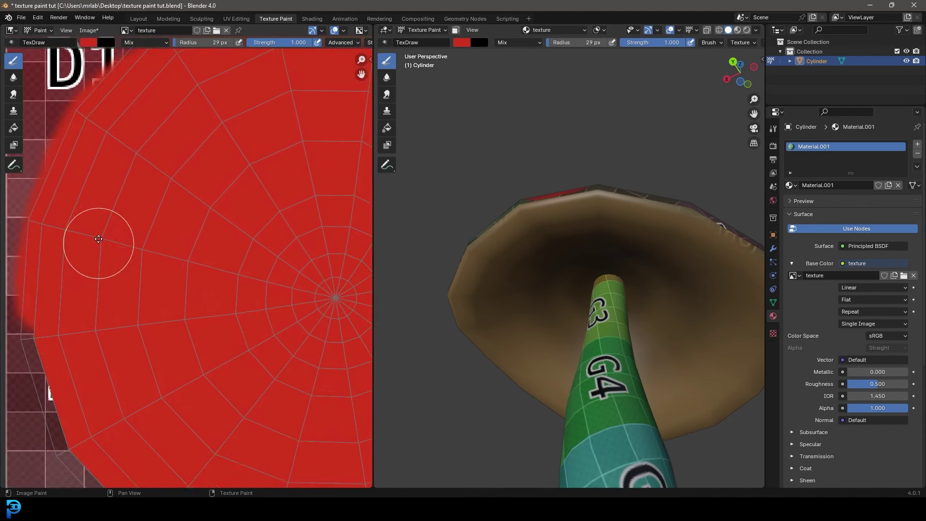
{"action": "mouse_move", "coordinate": [31, 290]}
{"action": "left_mouse_down"}
{"action": "mouse_move", "coordinate": [72, 486]}
{"action": "mouse_move", "coordinate": [120, 445]}
{"action": "left_mouse_up"}
{"action": "middle_click_drag", "start_coordinate": [120, 445], "coordinate": [79, 244]}
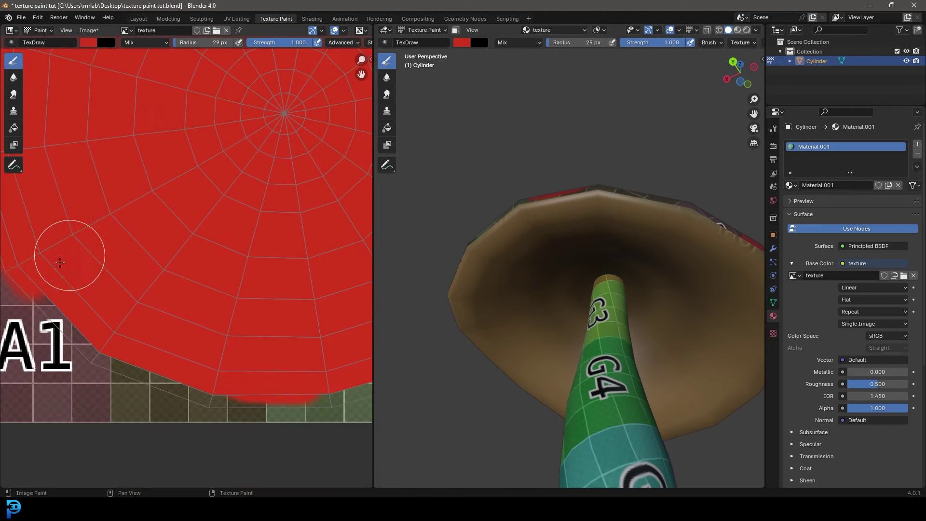
{"action": "left_click_drag", "start_coordinate": [87, 343], "coordinate": [172, 378]}
{"action": "middle_click_drag", "start_coordinate": [270, 374], "coordinate": [91, 323]}
{"action": "mouse_move", "coordinate": [119, 364]}
{"action": "left_mouse_down"}
{"action": "mouse_move", "coordinate": [258, 325]}
{"action": "mouse_move", "coordinate": [331, 273]}
{"action": "mouse_move", "coordinate": [246, 333]}
{"action": "left_mouse_up"}
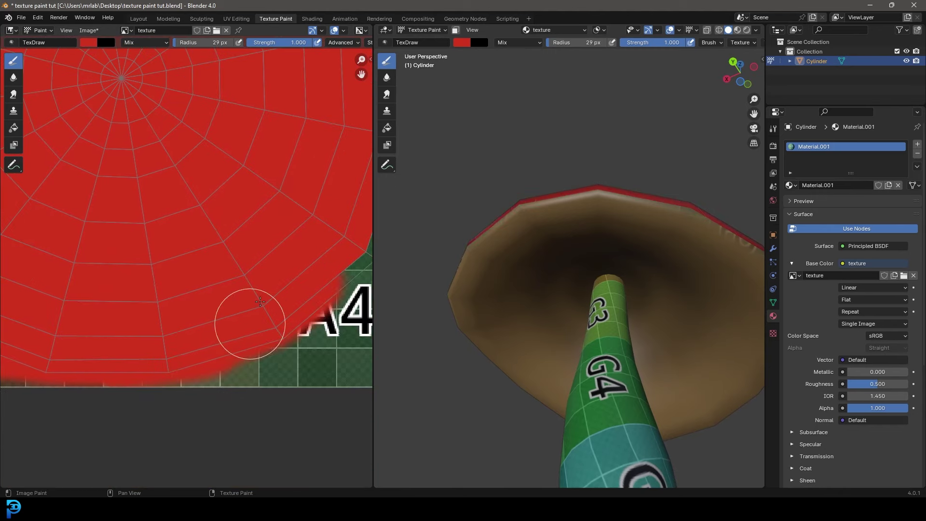
- Paint red along the right and top edges of the cap's UV island to finish its outline
{"action": "scroll", "coordinate": [278, 258], "scroll_direction": "down", "scroll_amount": 1}
{"action": "middle_click_drag", "start_coordinate": [278, 258], "coordinate": [148, 336]}
{"action": "left_click_drag", "start_coordinate": [185, 344], "coordinate": [220, 250]}
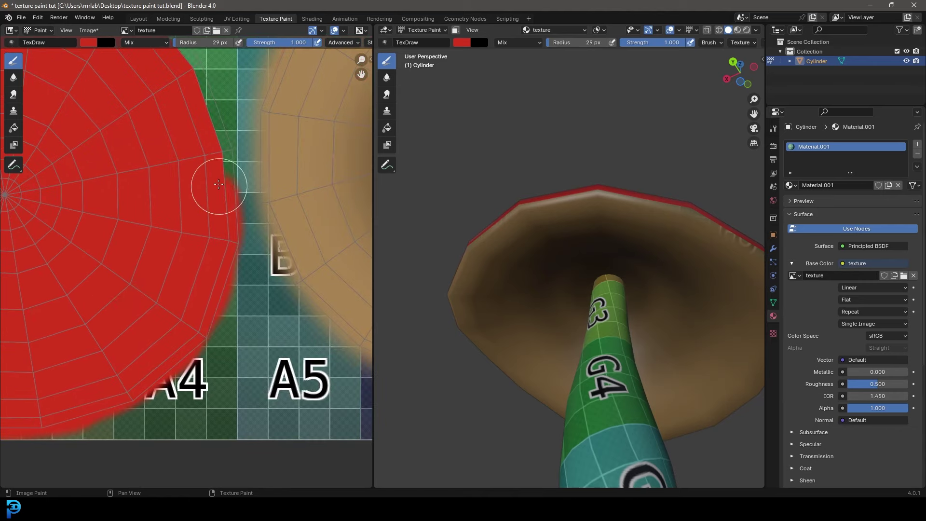
{"action": "middle_click_drag", "start_coordinate": [214, 135], "coordinate": [246, 270]}
{"action": "mouse_move", "coordinate": [248, 277]}
{"action": "left_mouse_down"}
{"action": "mouse_move", "coordinate": [241, 232]}
{"action": "mouse_move", "coordinate": [165, 127]}
{"action": "left_mouse_up"}
{"action": "middle_click_drag", "start_coordinate": [166, 126], "coordinate": [258, 226]}
{"action": "mouse_move", "coordinate": [258, 225]}
{"action": "left_mouse_down"}
{"action": "mouse_move", "coordinate": [165, 182]}
{"action": "mouse_move", "coordinate": [67, 167]}
{"action": "left_mouse_up"}
{"action": "middle_click_drag", "start_coordinate": [159, 241], "coordinate": [354, 262]}
{"action": "mouse_move", "coordinate": [278, 195]}
{"action": "left_mouse_down"}
{"action": "mouse_move", "coordinate": [201, 225]}
{"action": "mouse_move", "coordinate": [136, 278]}
{"action": "left_mouse_up"}
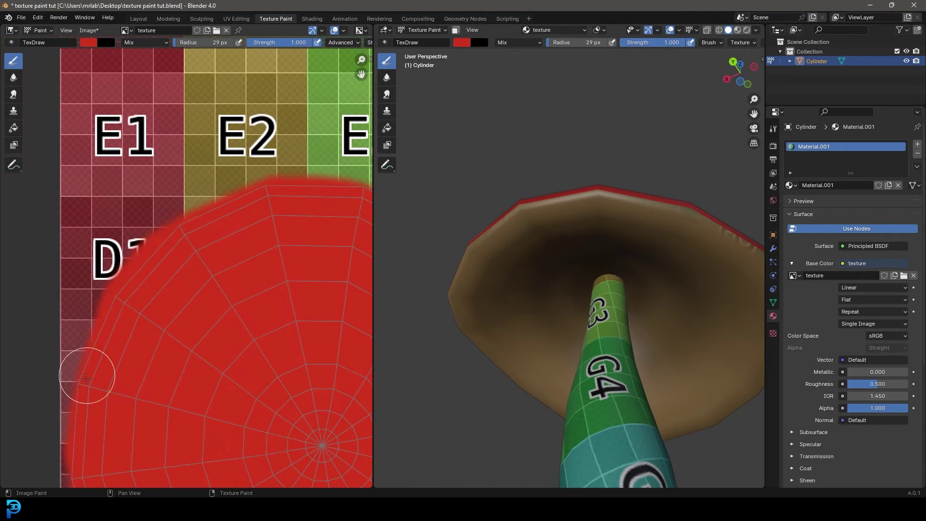
{"action": "key", "text": "Home"}
- Switch to the Soften brush at a 72 px radius and blur the red-brown border on the cap's rim on the model
{"action": "middle_click_drag", "start_coordinate": [264, 294], "coordinate": [239, 275]}
{"action": "mouse_move", "coordinate": [581, 220]}
{"action": "middle_mouse_down"}
{"action": "mouse_move", "coordinate": [579, 193]}
{"action": "mouse_move", "coordinate": [603, 235]}
{"action": "mouse_move", "coordinate": [596, 220]}
{"action": "mouse_move", "coordinate": [538, 229]}
{"action": "middle_mouse_up"}
{"action": "scroll", "coordinate": [686, 238], "scroll_direction": "up", "scroll_amount": 3}
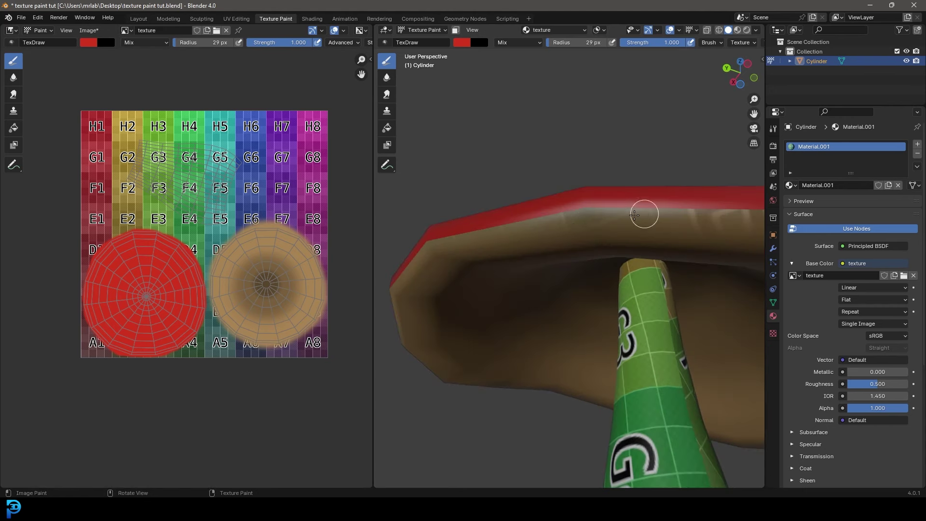
{"action": "left_click", "coordinate": [387, 78]}
{"action": "mouse_move", "coordinate": [555, 227]}
{"action": "middle_mouse_down"}
{"action": "mouse_move", "coordinate": [562, 210]}
{"action": "mouse_move", "coordinate": [595, 209]}
{"action": "middle_mouse_up"}
{"action": "key", "text": "f"}
{"action": "left_click", "coordinate": [607, 215]}
{"action": "scroll", "coordinate": [531, 210], "scroll_direction": "down", "scroll_amount": 4}
{"action": "scroll", "coordinate": [596, 209], "scroll_direction": "up", "scroll_amount": 5}
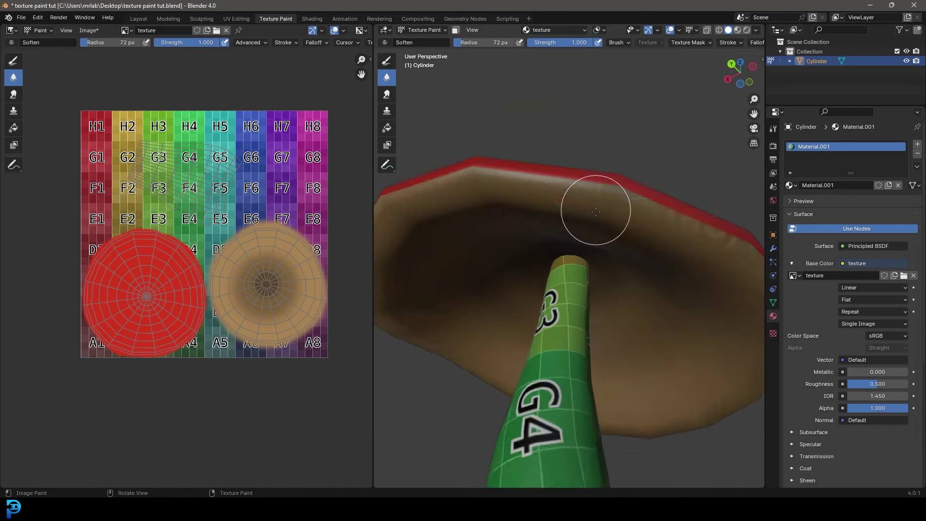
- Continue softening the red-brown border around the rest of the cap's rim
{"action": "scroll", "coordinate": [522, 118], "scroll_direction": "down", "scroll_amount": 4}
{"action": "middle_click_drag", "start_coordinate": [540, 135], "coordinate": [560, 138]}
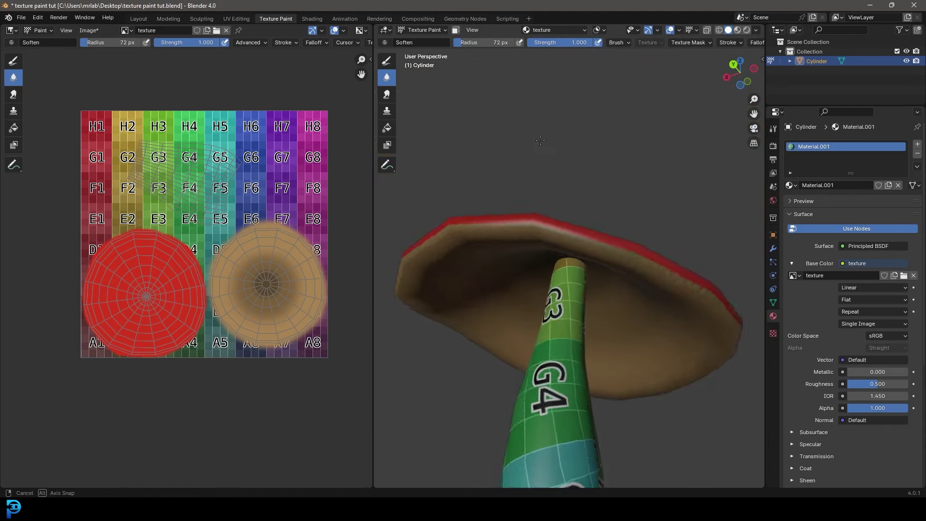
{"action": "scroll", "coordinate": [603, 180], "scroll_direction": "up", "scroll_amount": 3}
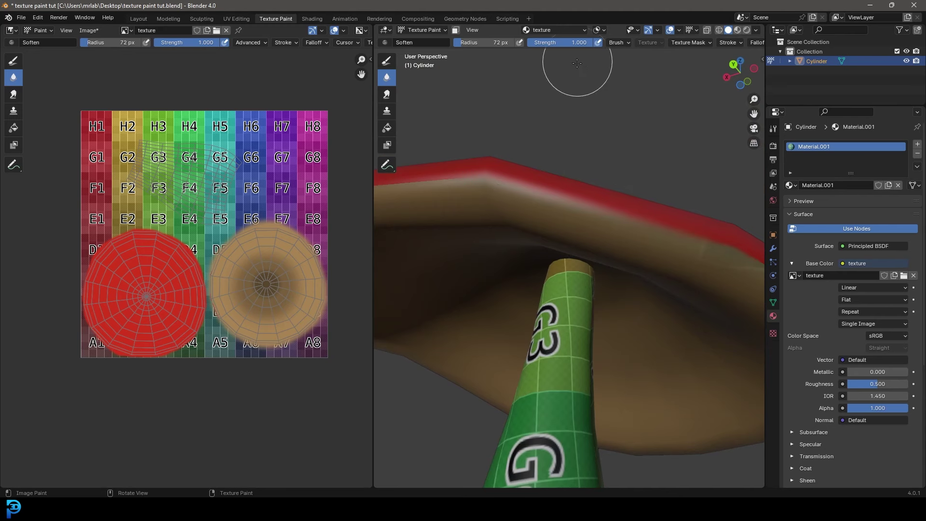
{"action": "scroll", "coordinate": [437, 174], "scroll_direction": "down", "scroll_amount": 4}
{"action": "scroll", "coordinate": [643, 219], "scroll_direction": "up", "scroll_amount": 4}
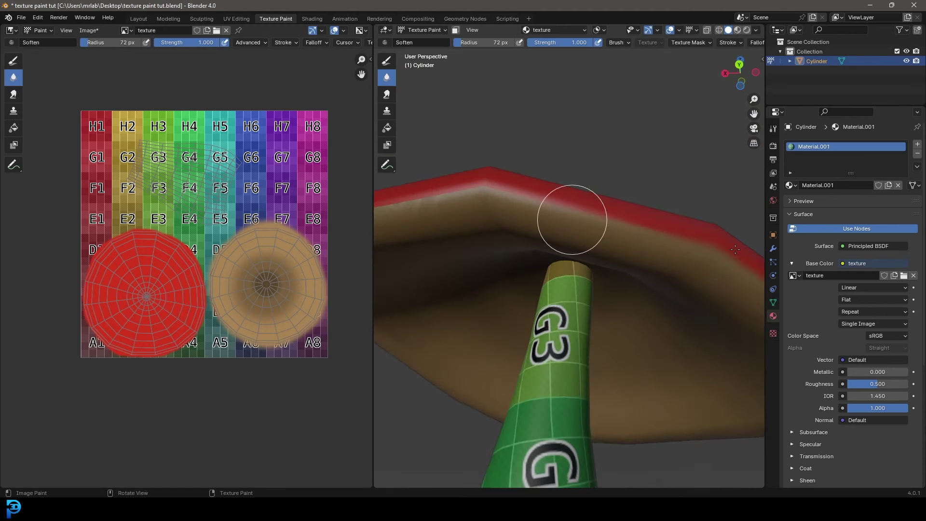
{"action": "scroll", "coordinate": [551, 206], "scroll_direction": "down", "scroll_amount": 4}
{"action": "scroll", "coordinate": [692, 241], "scroll_direction": "up", "scroll_amount": 4}
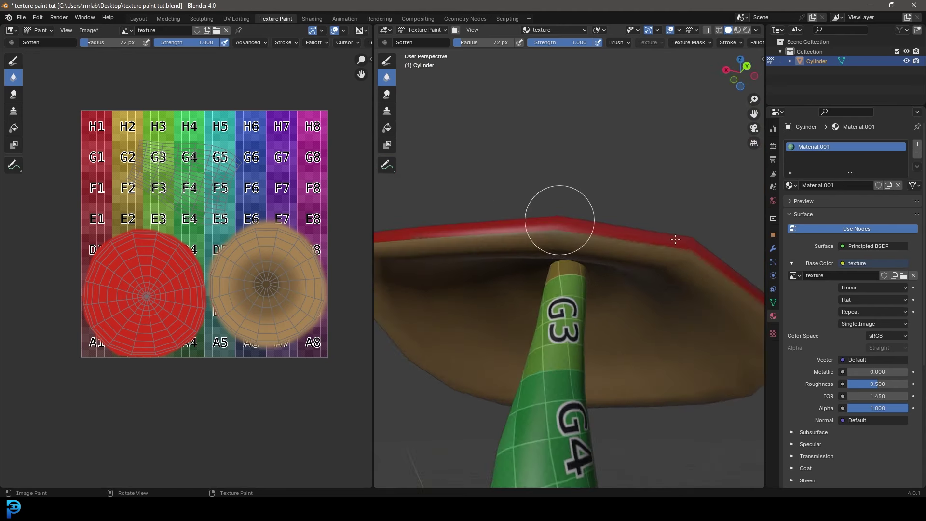
{"action": "middle_click_drag", "start_coordinate": [538, 222], "coordinate": [565, 218]}
{"action": "scroll", "coordinate": [691, 223], "scroll_direction": "up", "scroll_amount": 1}
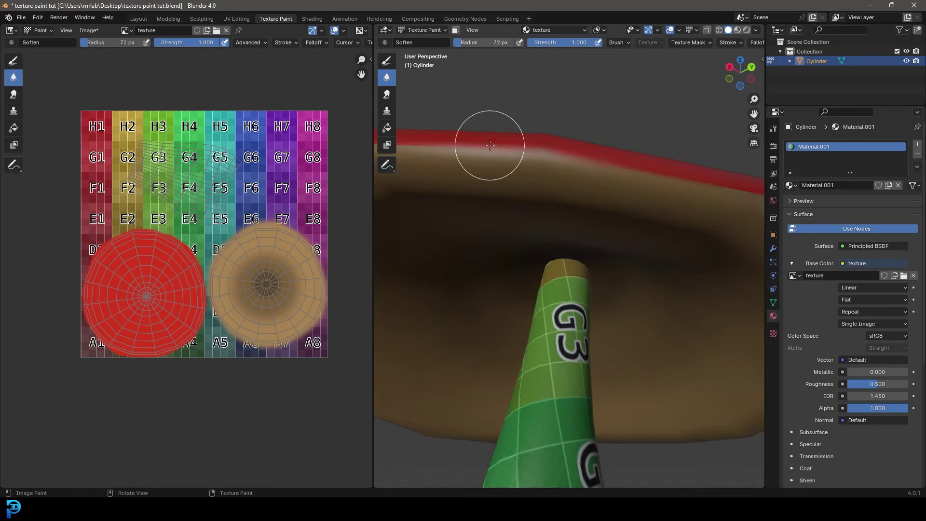
{"action": "scroll", "coordinate": [490, 145], "scroll_direction": "down", "scroll_amount": 4}
{"action": "scroll", "coordinate": [599, 207], "scroll_direction": "up", "scroll_amount": 4}
{"action": "middle_click_drag", "start_coordinate": [599, 207], "coordinate": [557, 226]}
{"action": "middle_click_drag", "start_coordinate": [572, 181], "coordinate": [473, 261]}
{"action": "scroll", "coordinate": [573, 183], "scroll_direction": "down", "scroll_amount": 5}
{"action": "scroll", "coordinate": [474, 51], "scroll_direction": "up", "scroll_amount": 4}
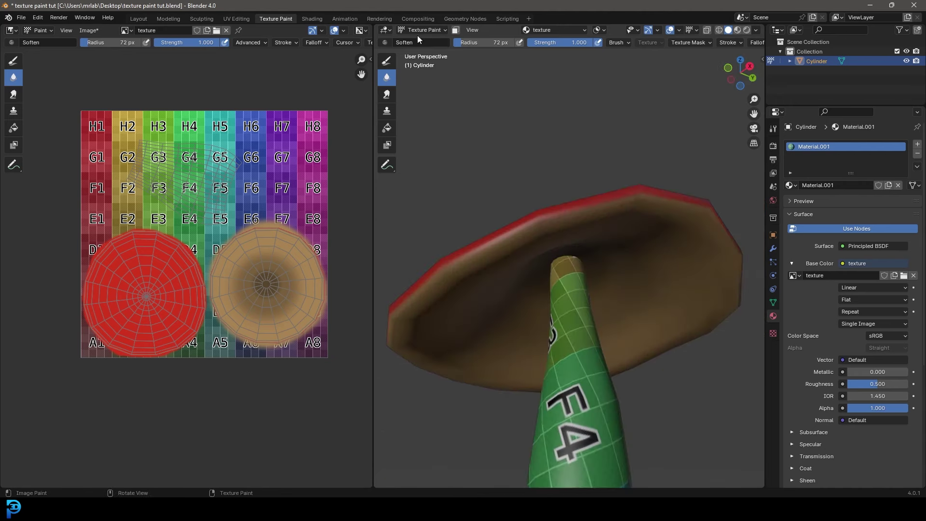
- Return to the Draw brush and sample the light brown from the outer part of the cap underside's UV island
{"action": "left_click", "coordinate": [388, 61]}
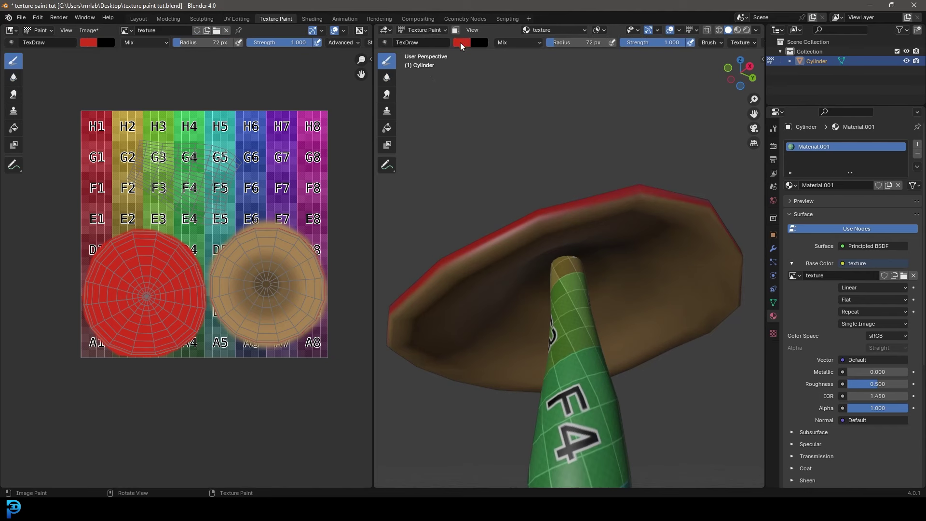
{"action": "left_click", "coordinate": [462, 44]}
{"action": "left_click", "coordinate": [550, 161]}
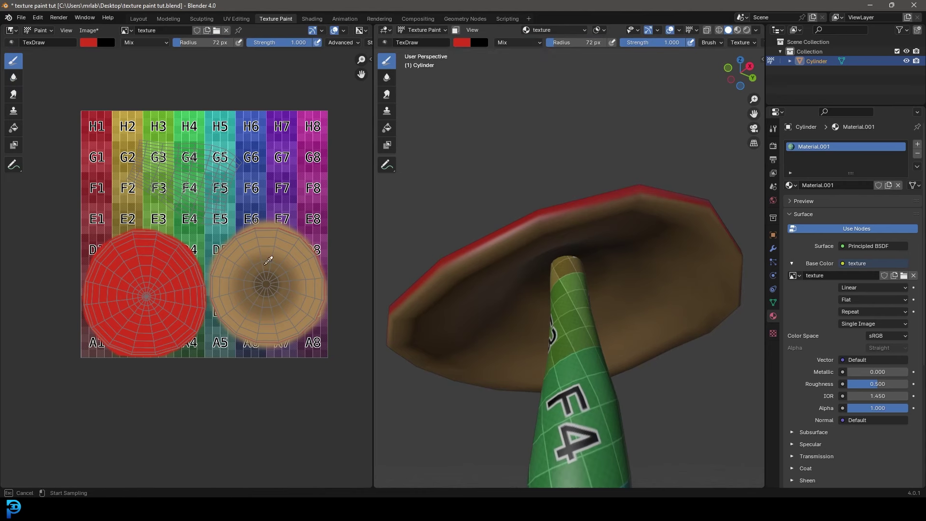
{"action": "left_click", "coordinate": [286, 240]}
{"action": "middle_click_drag", "start_coordinate": [643, 319], "coordinate": [571, 284]}
- Start covering the stem's UV island with light brown using the 72 px brush
{"action": "middle_click_drag", "start_coordinate": [169, 153], "coordinate": [189, 159]}
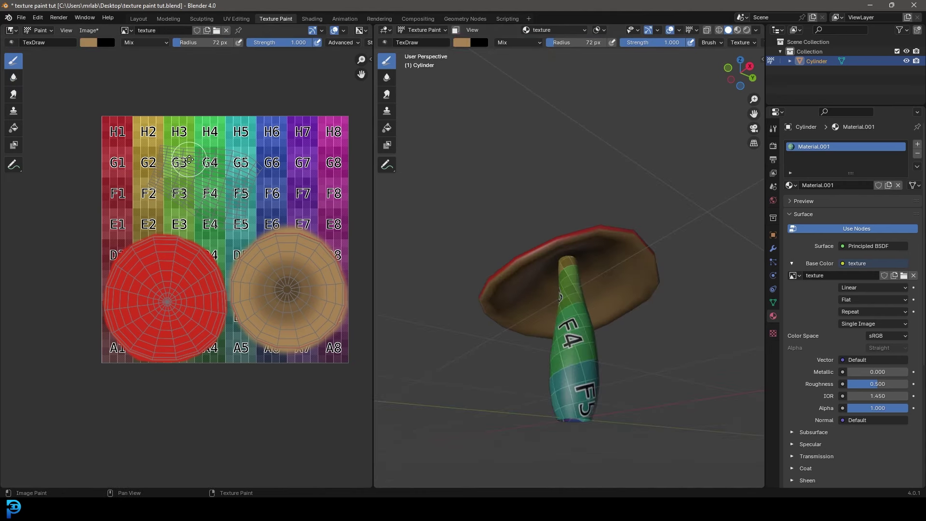
{"action": "scroll", "coordinate": [210, 217], "scroll_direction": "up", "scroll_amount": 5}
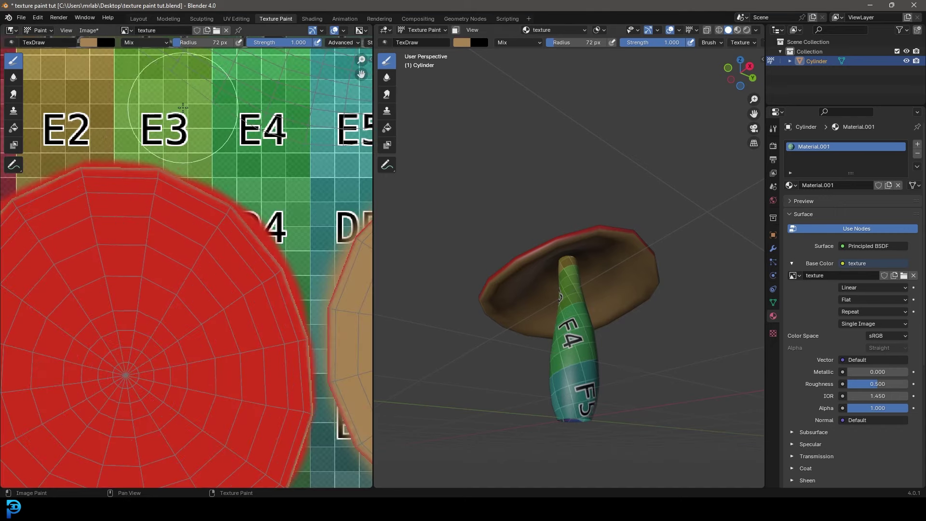
{"action": "middle_click_drag", "start_coordinate": [184, 113], "coordinate": [154, 332]}
{"action": "scroll", "coordinate": [217, 216], "scroll_direction": "down", "scroll_amount": 1}
{"action": "left_click_drag", "start_coordinate": [240, 207], "coordinate": [230, 202]}
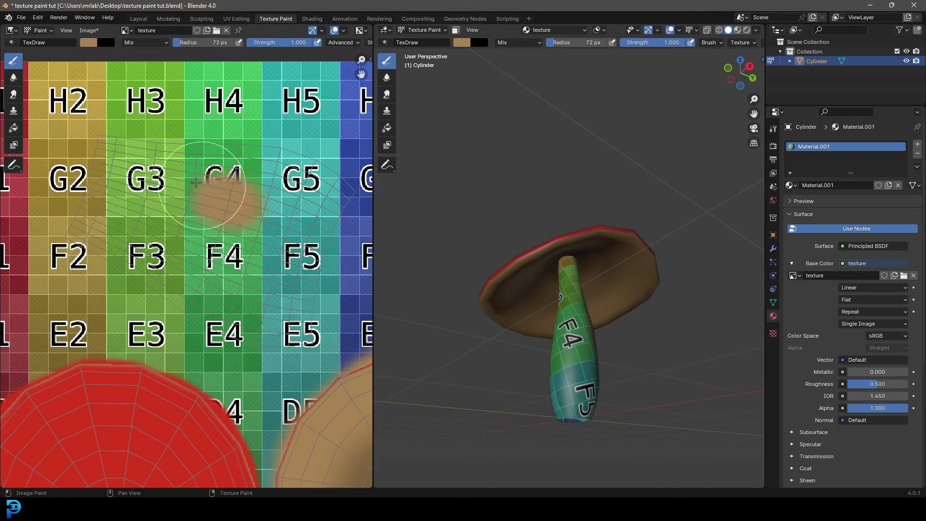
{"action": "scroll", "coordinate": [121, 188], "scroll_direction": "up", "scroll_amount": 3}
{"action": "middle_click_drag", "start_coordinate": [715, 396], "coordinate": [646, 334]}
{"action": "middle_click_drag", "start_coordinate": [250, 205], "coordinate": [221, 222]}
{"action": "mouse_move", "coordinate": [253, 207]}
{"action": "left_mouse_down"}
{"action": "mouse_move", "coordinate": [225, 178]}
{"action": "mouse_move", "coordinate": [114, 229]}
{"action": "mouse_move", "coordinate": [241, 246]}
{"action": "left_mouse_up"}
{"action": "middle_click_drag", "start_coordinate": [687, 378], "coordinate": [599, 294]}
{"action": "scroll", "coordinate": [199, 241], "scroll_direction": "down", "scroll_amount": 3}
- Cover the rest of the stem's UV island out to its edges with light brown, using a 32 px brush
{"action": "key", "text": "f"}
{"action": "left_click", "coordinate": [238, 275]}
{"action": "mouse_move", "coordinate": [257, 220]}
{"action": "left_mouse_down"}
{"action": "mouse_move", "coordinate": [240, 343]}
{"action": "mouse_move", "coordinate": [62, 295]}
{"action": "mouse_move", "coordinate": [22, 265]}
{"action": "mouse_move", "coordinate": [72, 176]}
{"action": "mouse_move", "coordinate": [299, 216]}
{"action": "mouse_move", "coordinate": [244, 208]}
{"action": "mouse_move", "coordinate": [223, 291]}
{"action": "mouse_move", "coordinate": [151, 302]}
{"action": "mouse_move", "coordinate": [91, 292]}
{"action": "mouse_move", "coordinate": [188, 355]}
{"action": "mouse_move", "coordinate": [181, 359]}
{"action": "mouse_move", "coordinate": [248, 376]}
{"action": "mouse_move", "coordinate": [244, 362]}
{"action": "mouse_move", "coordinate": [196, 335]}
{"action": "mouse_move", "coordinate": [242, 263]}
{"action": "mouse_move", "coordinate": [189, 313]}
{"action": "left_mouse_up"}
{"action": "left_click_drag", "start_coordinate": [135, 244], "coordinate": [38, 262]}
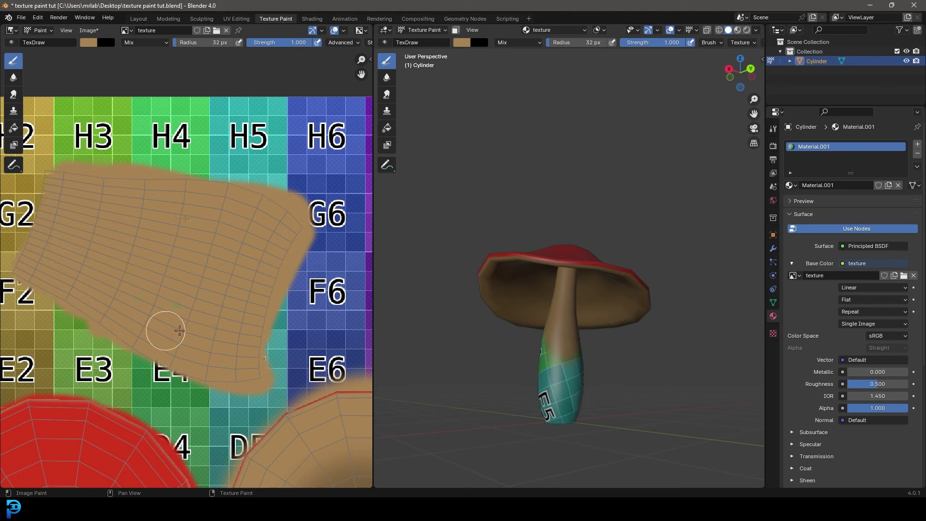
{"action": "left_click_drag", "start_coordinate": [299, 223], "coordinate": [264, 362]}
{"action": "scroll", "coordinate": [555, 309], "scroll_direction": "down", "scroll_amount": 3}
{"action": "mouse_move", "coordinate": [554, 309]}
{"action": "middle_mouse_down"}
{"action": "mouse_move", "coordinate": [675, 285]}
{"action": "mouse_move", "coordinate": [395, 304]}
{"action": "mouse_move", "coordinate": [753, 302]}
{"action": "middle_mouse_up"}
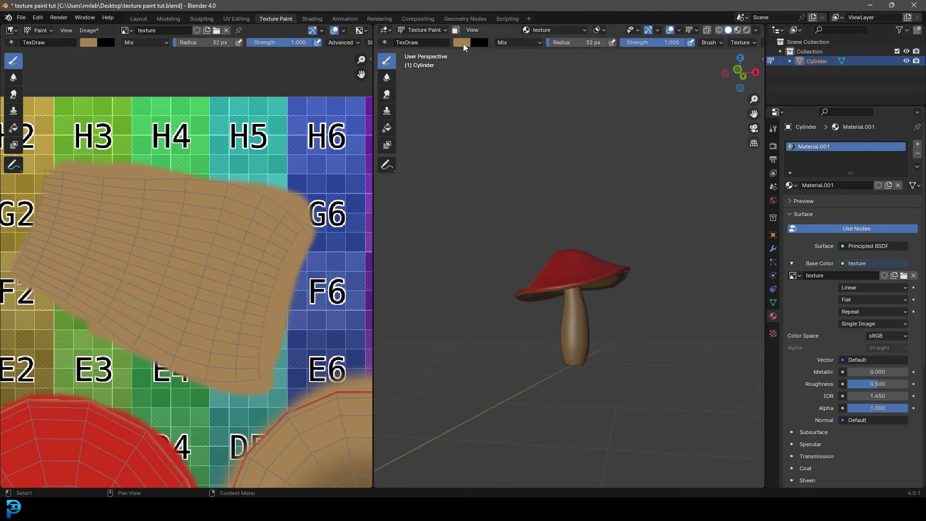
- Darken the brush color to a deeper brown and shade the stem's upper end on its UV island, enlarging the brush to 135 px and 186 px
{"action": "left_click", "coordinate": [463, 44]}
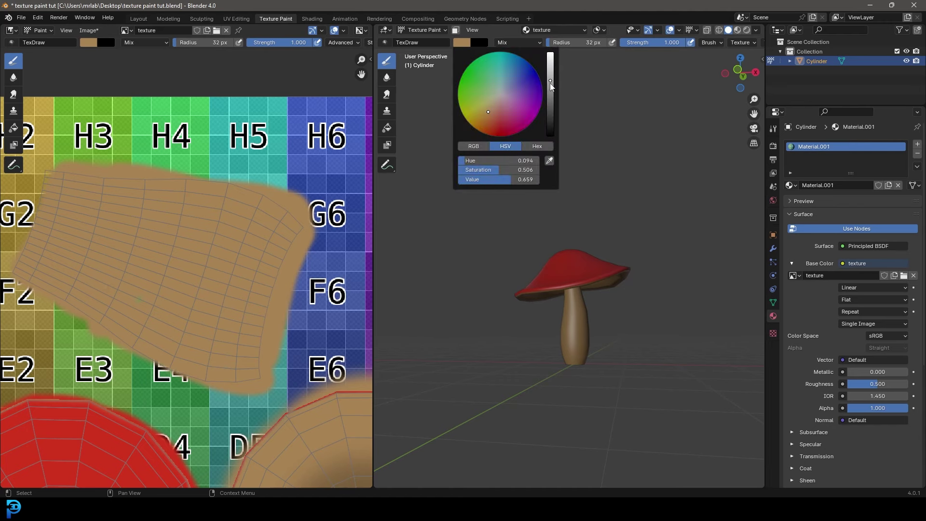
{"action": "left_click_drag", "start_coordinate": [551, 83], "coordinate": [551, 87]}
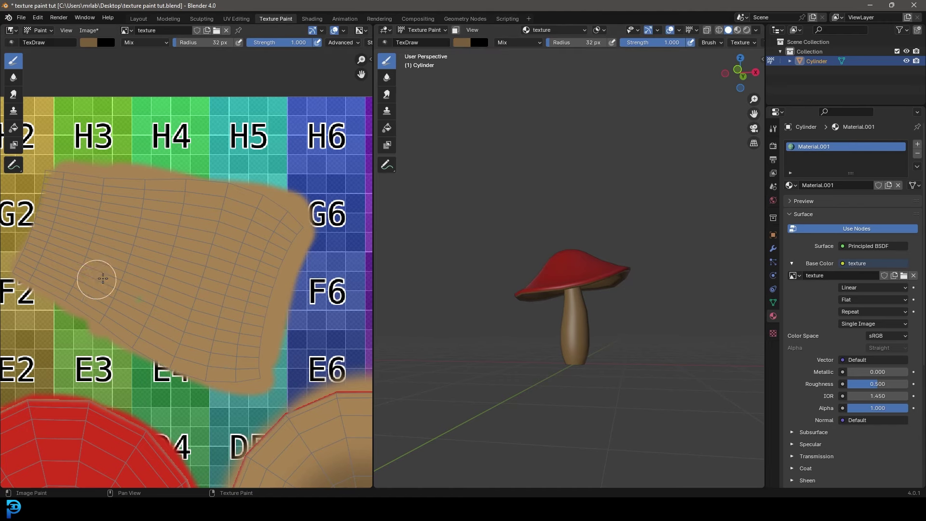
{"action": "middle_click_drag", "start_coordinate": [93, 275], "coordinate": [186, 280]}
{"action": "key", "text": "f"}
{"action": "left_click", "coordinate": [275, 303]}
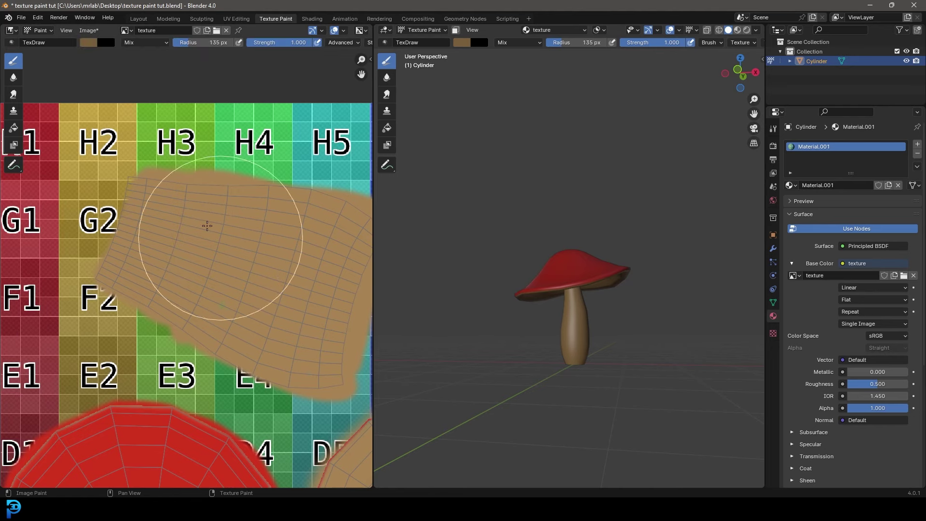
{"action": "mouse_move", "coordinate": [144, 193]}
{"action": "left_mouse_down"}
{"action": "mouse_move", "coordinate": [124, 227]}
{"action": "mouse_move", "coordinate": [175, 165]}
{"action": "mouse_move", "coordinate": [166, 245]}
{"action": "mouse_move", "coordinate": [181, 194]}
{"action": "mouse_move", "coordinate": [164, 250]}
{"action": "mouse_move", "coordinate": [155, 217]}
{"action": "mouse_move", "coordinate": [145, 352]}
{"action": "left_mouse_up"}
{"action": "key", "text": "f"}
{"action": "left_click", "coordinate": [203, 255]}
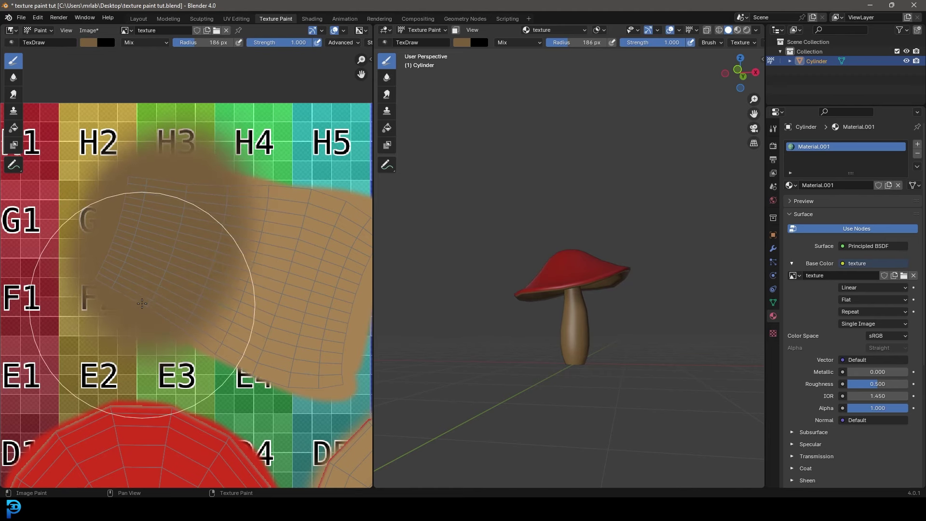
{"action": "mouse_move", "coordinate": [697, 392]}
{"action": "middle_mouse_down"}
{"action": "mouse_move", "coordinate": [575, 308]}
{"action": "mouse_move", "coordinate": [631, 351]}
{"action": "mouse_move", "coordinate": [601, 335]}
{"action": "middle_mouse_up"}
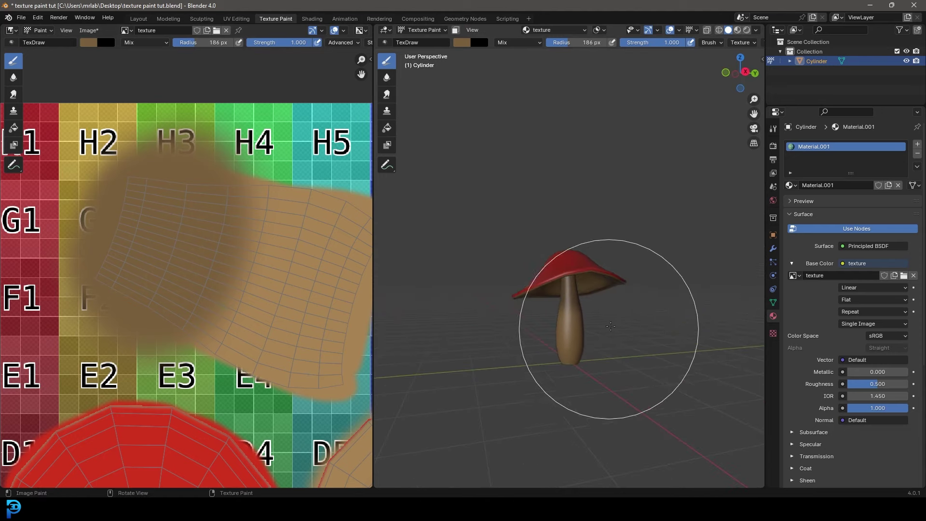
- Change the brush color to a pale cream with hue 0.102, saturation 0.114 and value 0.858
{"action": "middle_click_drag", "start_coordinate": [545, 251], "coordinate": [542, 283]}
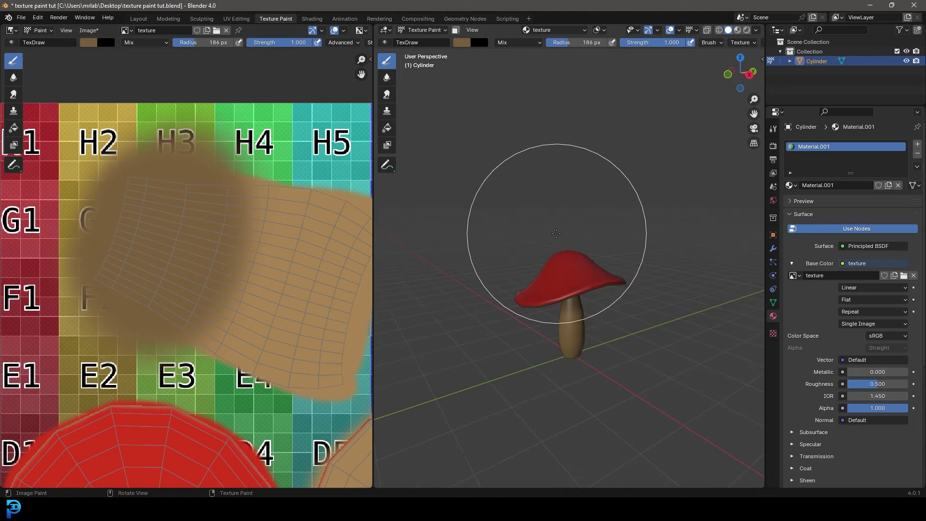
{"action": "left_click", "coordinate": [462, 44]}
{"action": "left_click", "coordinate": [496, 99]}
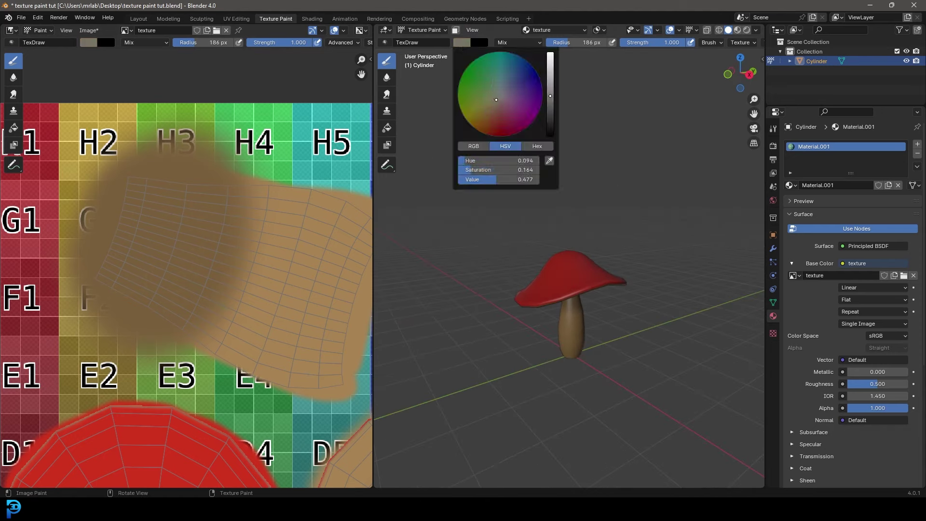
{"action": "left_click_drag", "start_coordinate": [554, 79], "coordinate": [550, 66]}
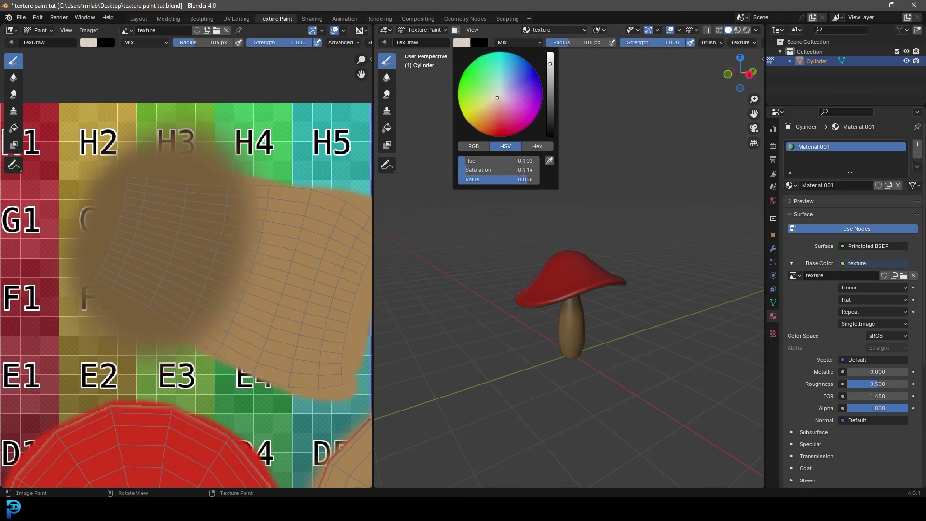
- Reduce the brush radius to 12 px and dab small cream spots across the top of the red cap
{"action": "scroll", "coordinate": [537, 268], "scroll_direction": "up", "scroll_amount": 3}
{"action": "key", "text": "f"}
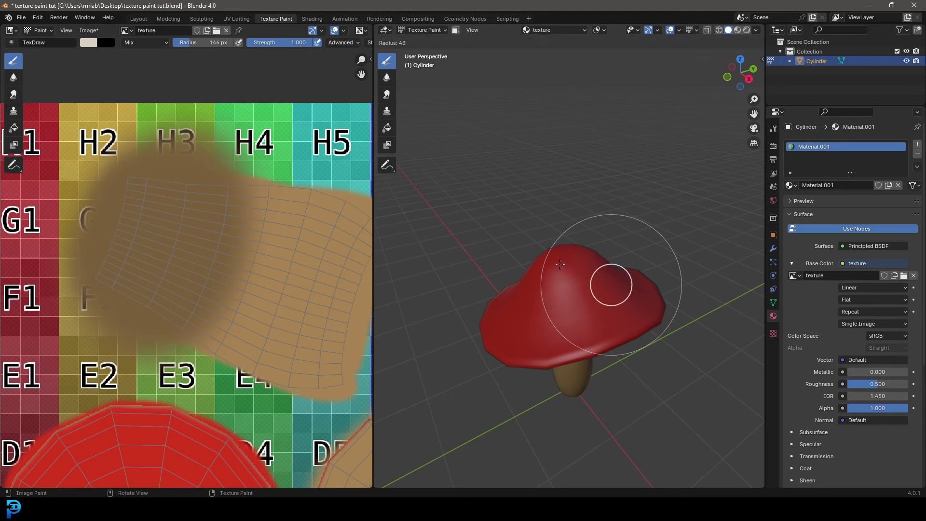
{"action": "left_click", "coordinate": [545, 270]}
{"action": "mouse_move", "coordinate": [542, 273]}
{"action": "middle_mouse_down"}
{"action": "mouse_move", "coordinate": [612, 318]}
{"action": "mouse_move", "coordinate": [558, 296]}
{"action": "middle_mouse_up"}
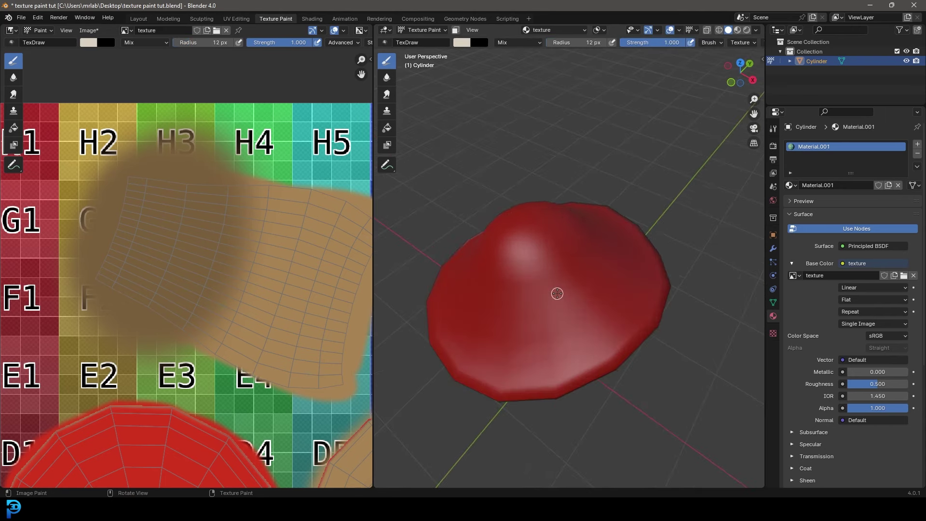
{"action": "middle_click_drag", "start_coordinate": [535, 334], "coordinate": [492, 234]}
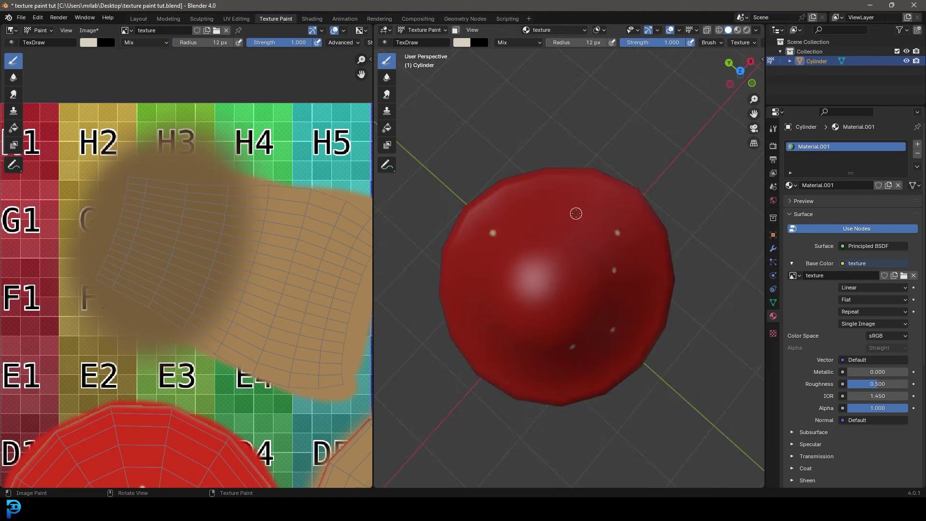
{"action": "middle_click_drag", "start_coordinate": [579, 309], "coordinate": [543, 290]}
{"action": "mouse_move", "coordinate": [526, 331]}
{"action": "middle_mouse_down"}
{"action": "mouse_move", "coordinate": [533, 320]}
{"action": "mouse_move", "coordinate": [570, 340]}
{"action": "middle_mouse_up"}
- Enlarge the brush to 22 px and dab slightly bigger cream spots around the sides of the cap
{"action": "key", "text": "f"}
{"action": "left_click", "coordinate": [533, 325]}
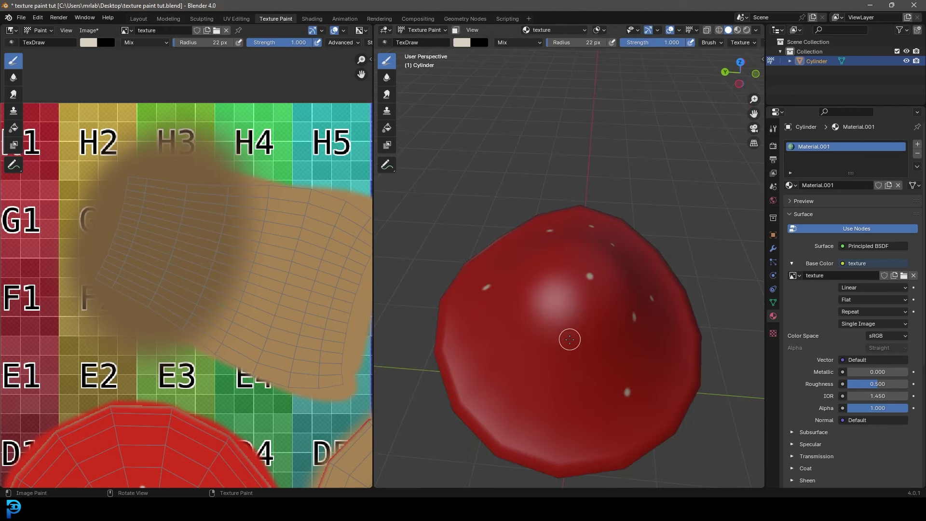
{"action": "middle_click_drag", "start_coordinate": [532, 309], "coordinate": [610, 376]}
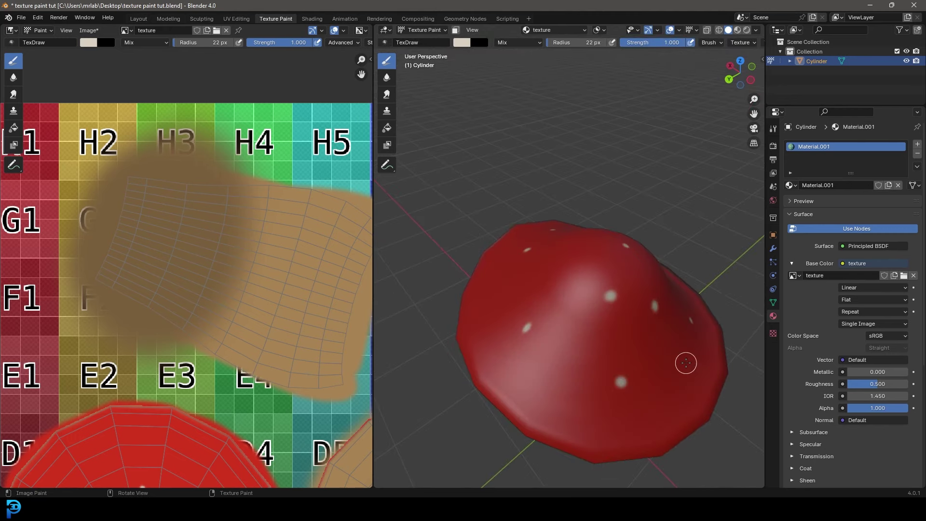
{"action": "middle_click_drag", "start_coordinate": [577, 407], "coordinate": [525, 330]}
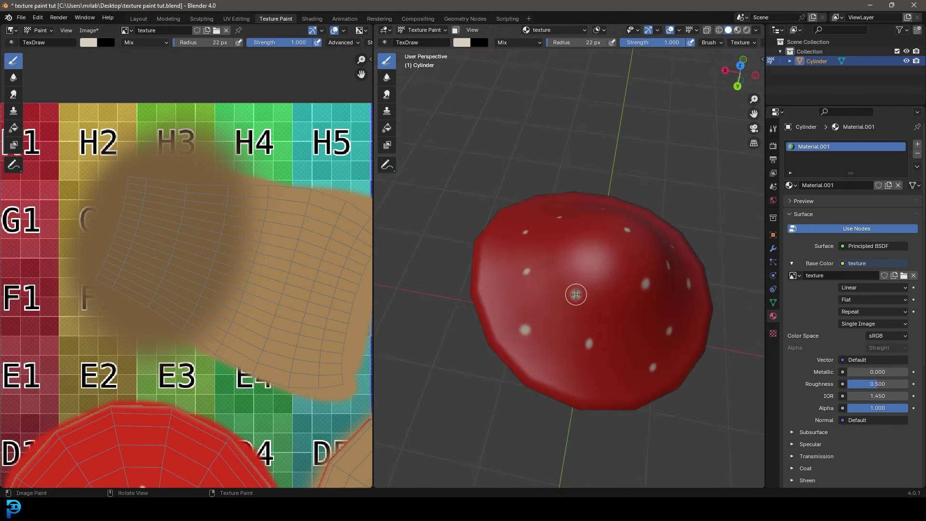
- Set the brush radius to 35 px and scatter larger cream spots around the cap among the smaller ones
{"action": "middle_click_drag", "start_coordinate": [574, 297], "coordinate": [570, 320]}
{"action": "key", "text": "f"}
{"action": "left_click", "coordinate": [585, 320]}
{"action": "left_click", "coordinate": [575, 257]}
{"action": "middle_click_drag", "start_coordinate": [588, 246], "coordinate": [608, 308]}
{"action": "left_click", "coordinate": [526, 339]}
{"action": "mouse_move", "coordinate": [526, 339]}
{"action": "middle_mouse_down"}
{"action": "mouse_move", "coordinate": [704, 273]}
{"action": "mouse_move", "coordinate": [627, 343]}
{"action": "middle_mouse_up"}
{"action": "middle_click_drag", "start_coordinate": [541, 316], "coordinate": [611, 431]}
{"action": "left_click", "coordinate": [587, 403]}
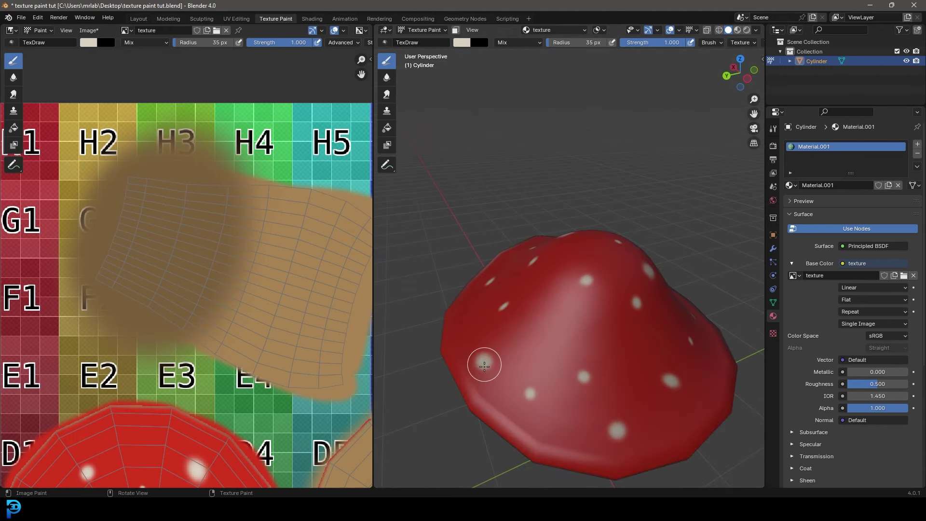
- Vary the brush radius and add cream spots of different sizes near the lower edge of the cap
{"action": "middle_click_drag", "start_coordinate": [484, 362], "coordinate": [537, 383]}
{"action": "key", "text": "f"}
{"action": "left_click", "coordinate": [521, 377]}
{"action": "middle_click_drag", "start_coordinate": [482, 361], "coordinate": [555, 386]}
{"action": "key", "text": "f"}
{"action": "left_click", "coordinate": [535, 371]}
{"action": "key", "text": "f"}
{"action": "left_click", "coordinate": [546, 370]}
- Set the brush radius to 23 px and fill the bare areas around the cap with more cream spots
{"action": "middle_click_drag", "start_coordinate": [490, 310], "coordinate": [529, 333]}
{"action": "key", "text": "f"}
{"action": "left_click", "coordinate": [521, 333]}
{"action": "middle_click_drag", "start_coordinate": [521, 279], "coordinate": [563, 290]}
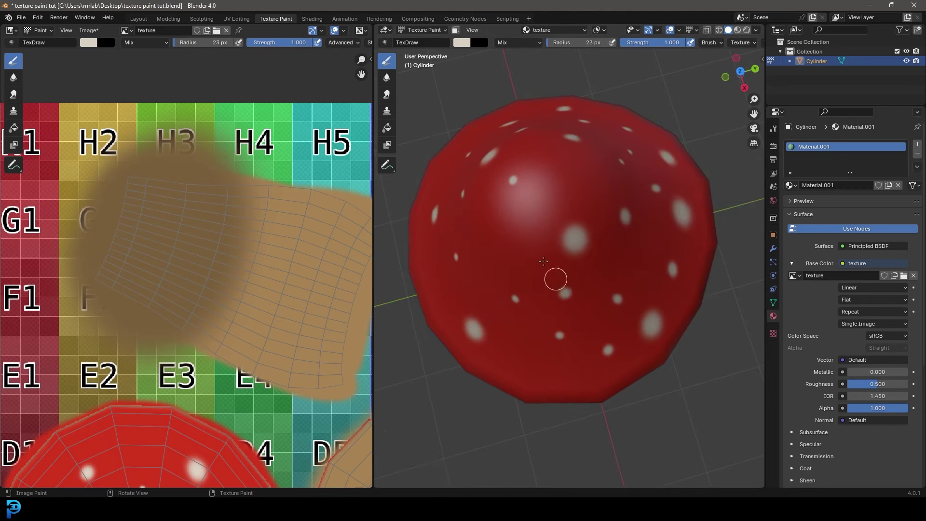
{"action": "middle_click_drag", "start_coordinate": [523, 241], "coordinate": [513, 307]}
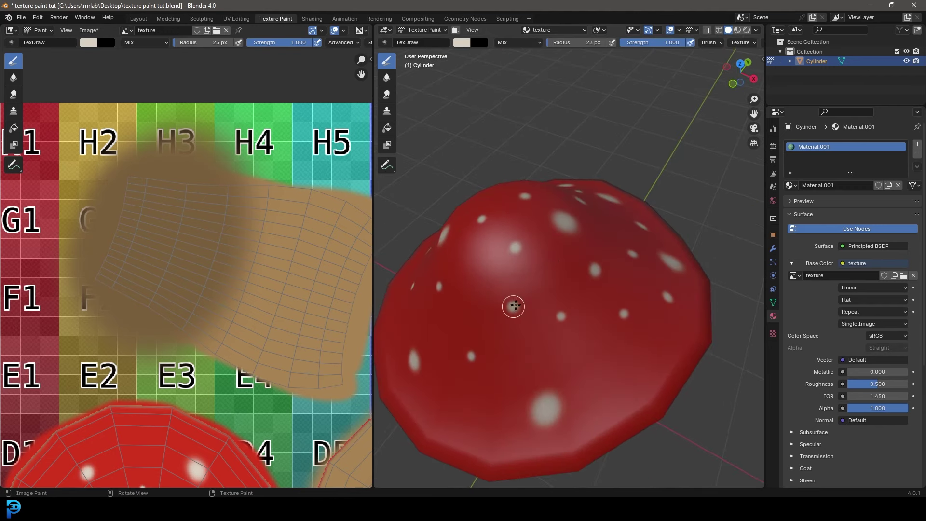
{"action": "middle_click_drag", "start_coordinate": [531, 351], "coordinate": [567, 424]}
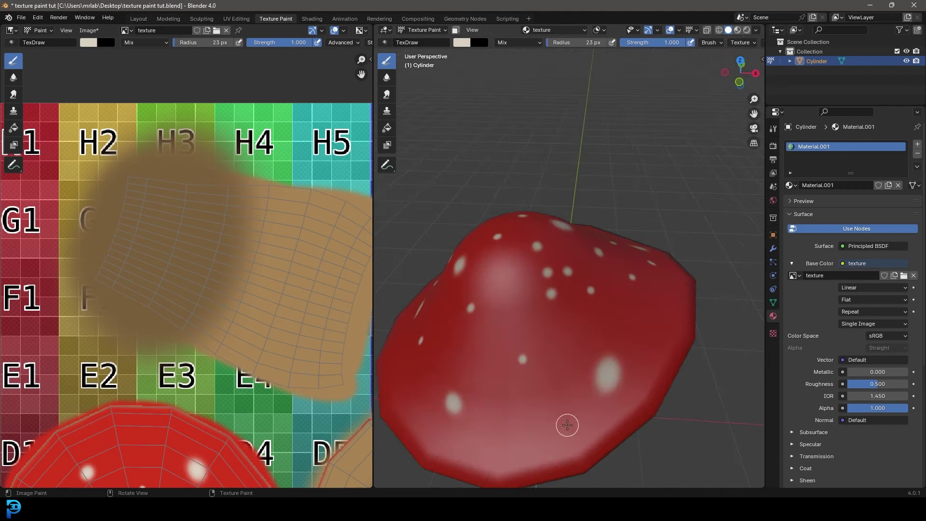
{"action": "middle_click_drag", "start_coordinate": [512, 448], "coordinate": [528, 364]}
- Add smaller cream spots to the front of the cap in front view, using the 23 px brush at closer zoom
{"action": "scroll", "coordinate": [559, 423], "scroll_direction": "up", "scroll_amount": 4}
{"action": "scroll", "coordinate": [628, 389], "scroll_direction": "down", "scroll_amount": 5}
{"action": "key", "text": "KP_1"}
{"action": "scroll", "coordinate": [538, 301], "scroll_direction": "up", "scroll_amount": 7}
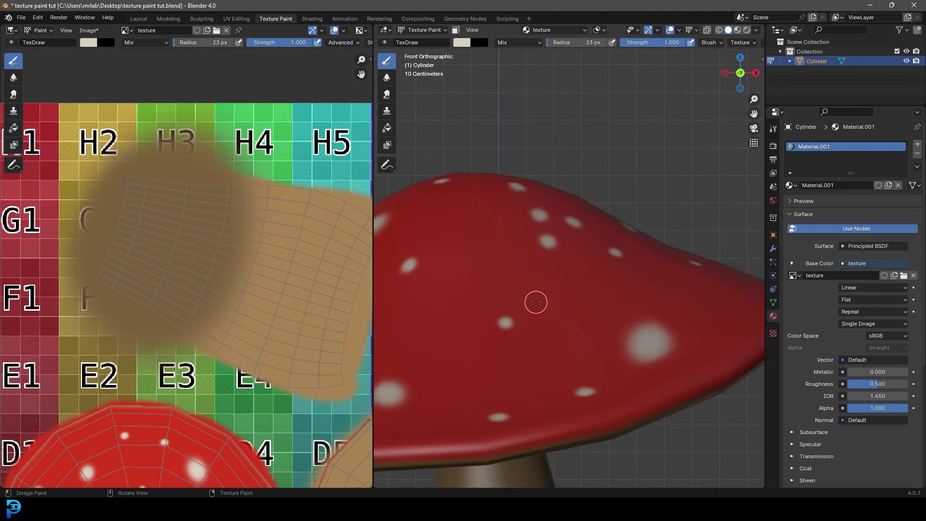
{"action": "scroll", "coordinate": [536, 302], "scroll_direction": "up", "scroll_amount": 3}
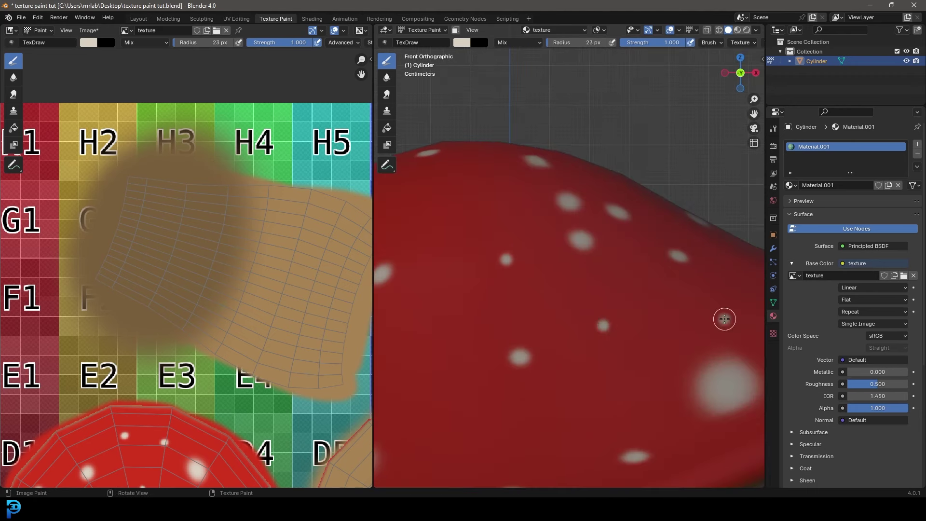
{"action": "scroll", "coordinate": [523, 370], "scroll_direction": "down", "scroll_amount": 4}
{"action": "scroll", "coordinate": [587, 339], "scroll_direction": "up", "scroll_amount": 2}
{"action": "scroll", "coordinate": [536, 305], "scroll_direction": "down", "scroll_amount": 5}
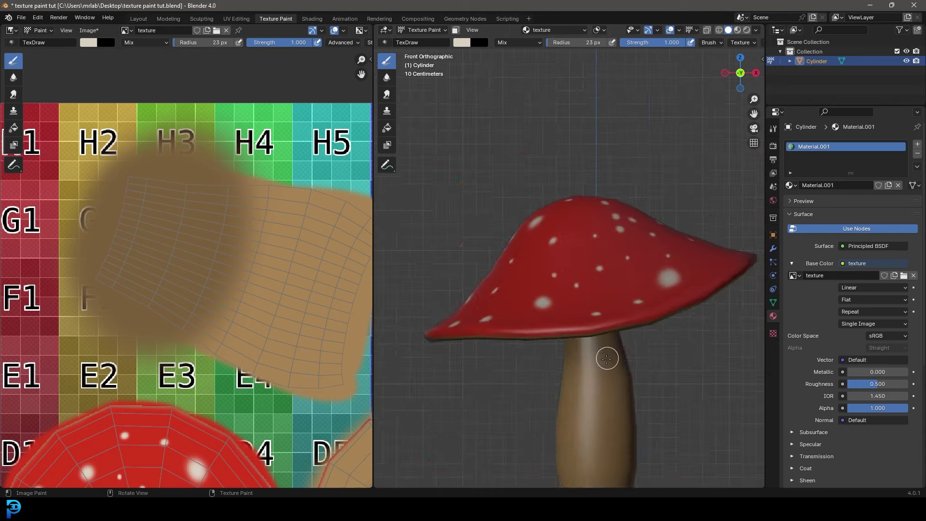
{"action": "scroll", "coordinate": [171, 259], "scroll_direction": "down", "scroll_amount": 3}
- Save the painted texture image to its existing file, texture.png
{"action": "middle_click_drag", "start_coordinate": [188, 212], "coordinate": [143, 112]}
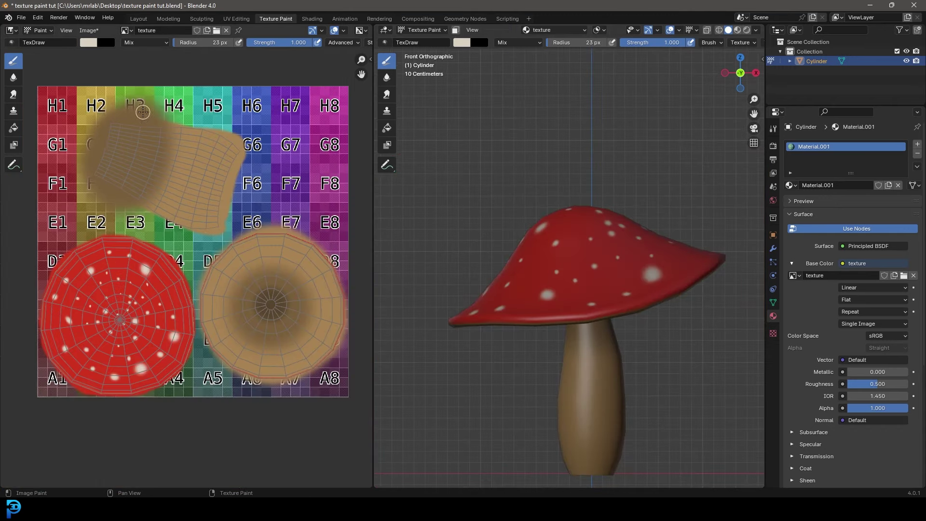
{"action": "left_click", "coordinate": [89, 30]}
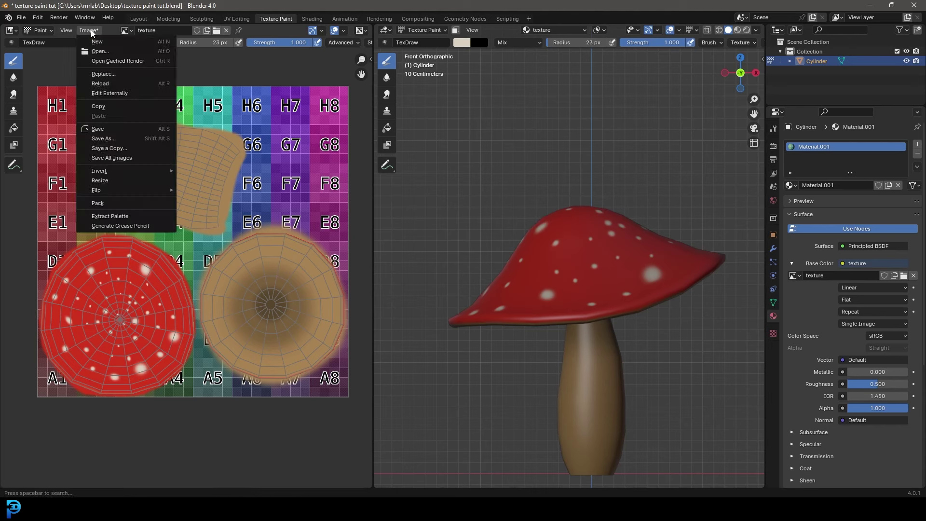
{"action": "left_click", "coordinate": [108, 127]}
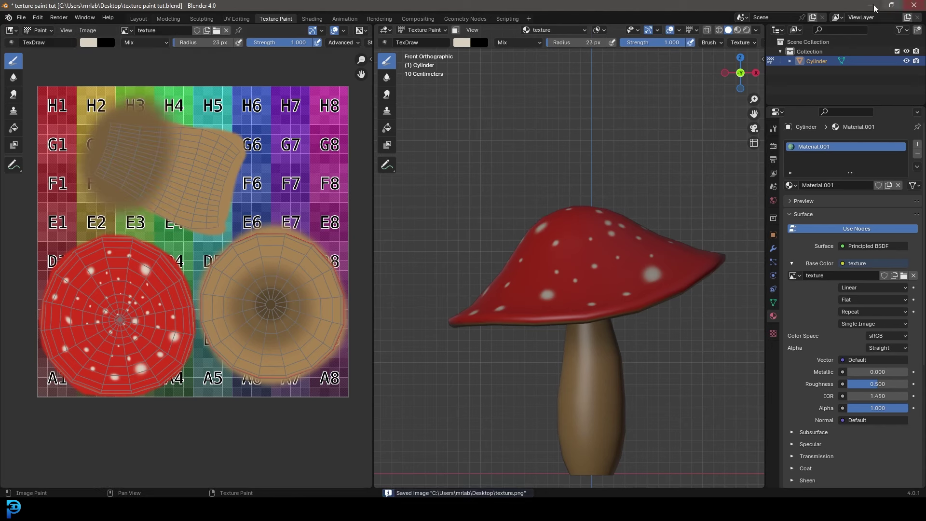
{"action": "left_click", "coordinate": [126, 31]}
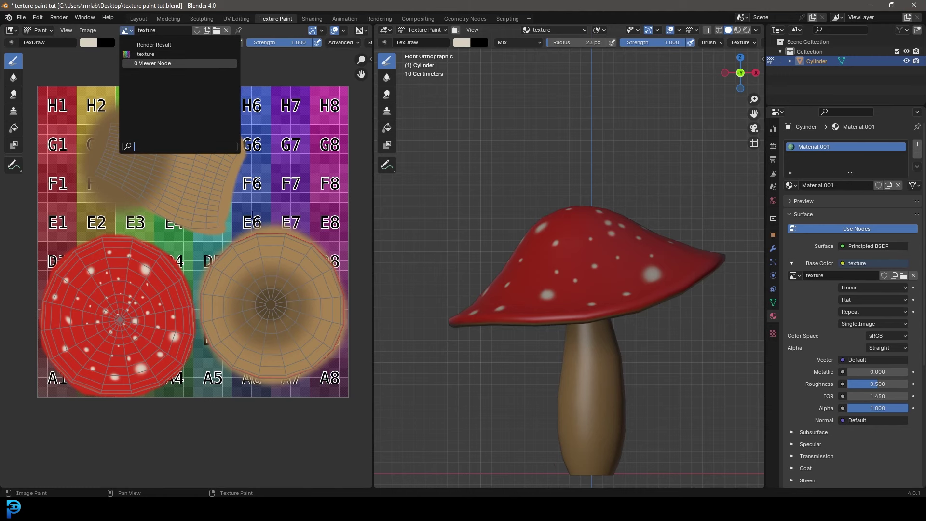
{"action": "left_click", "coordinate": [241, 219]}
{"action": "mouse_move", "coordinate": [562, 278]}
{"action": "middle_mouse_down"}
{"action": "mouse_move", "coordinate": [620, 302]}
{"action": "mouse_move", "coordinate": [541, 323]}
{"action": "mouse_move", "coordinate": [635, 314]}
{"action": "middle_mouse_up"}
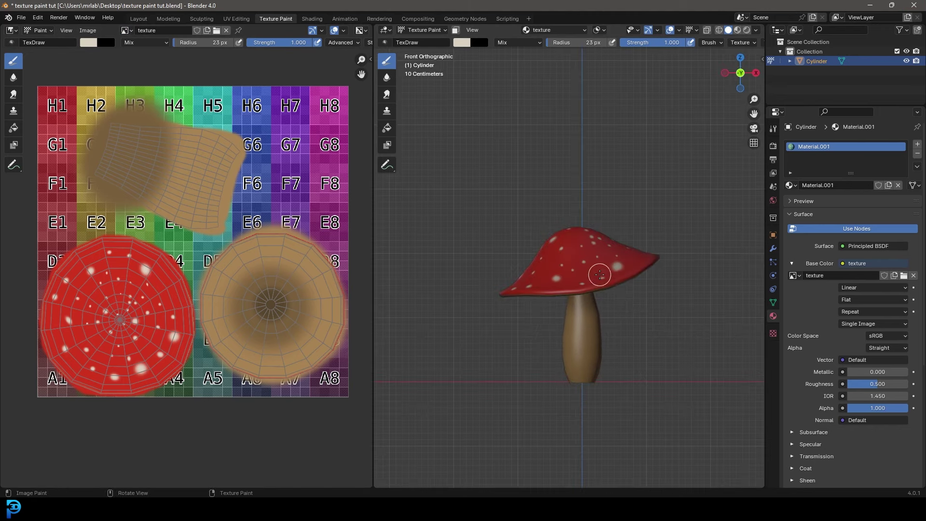
{"action": "scroll", "coordinate": [617, 290], "scroll_direction": "up", "scroll_amount": 3}
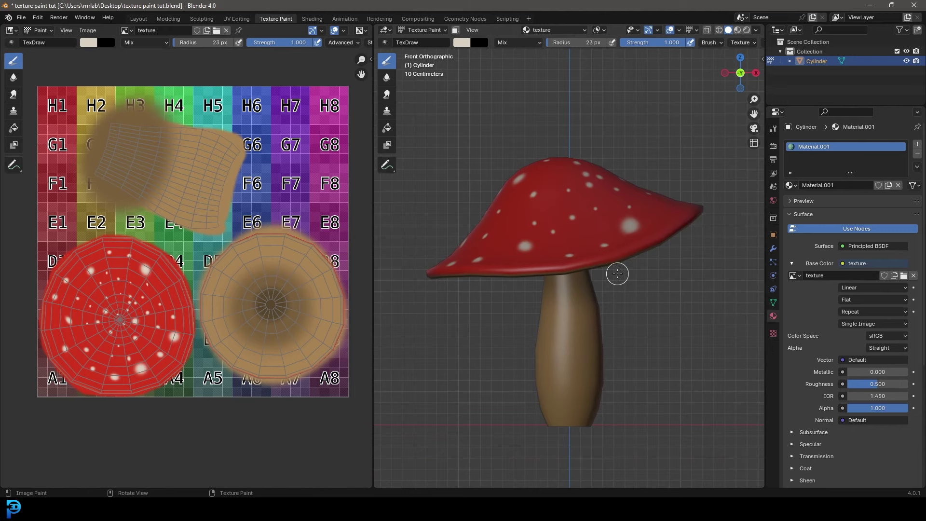
{"action": "middle_click_drag", "start_coordinate": [555, 274], "coordinate": [632, 253]}
{"action": "key", "text": "KP_1"}
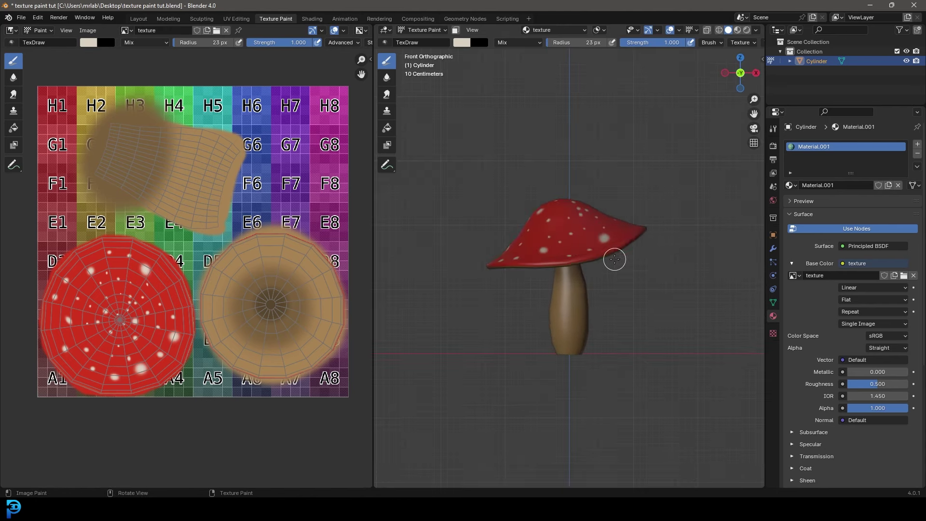
{"action": "scroll", "coordinate": [614, 259], "scroll_direction": "up", "scroll_amount": 2}
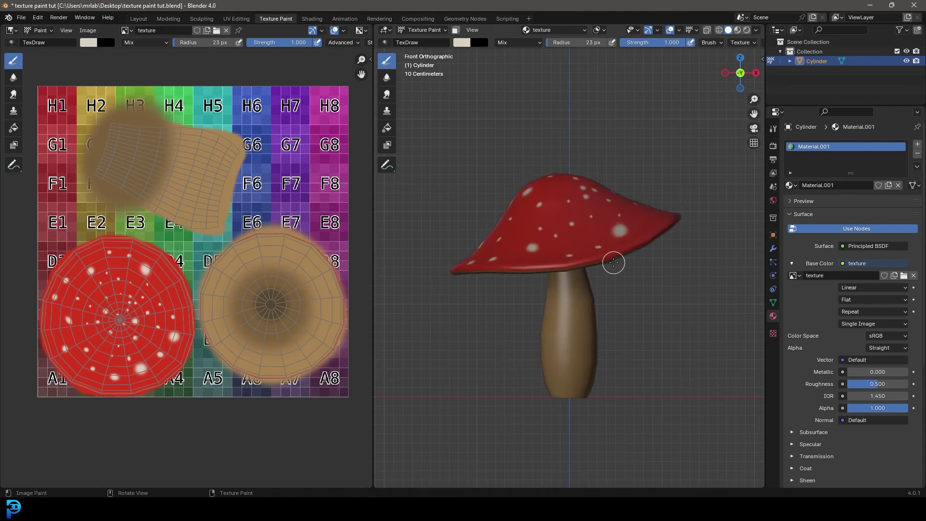